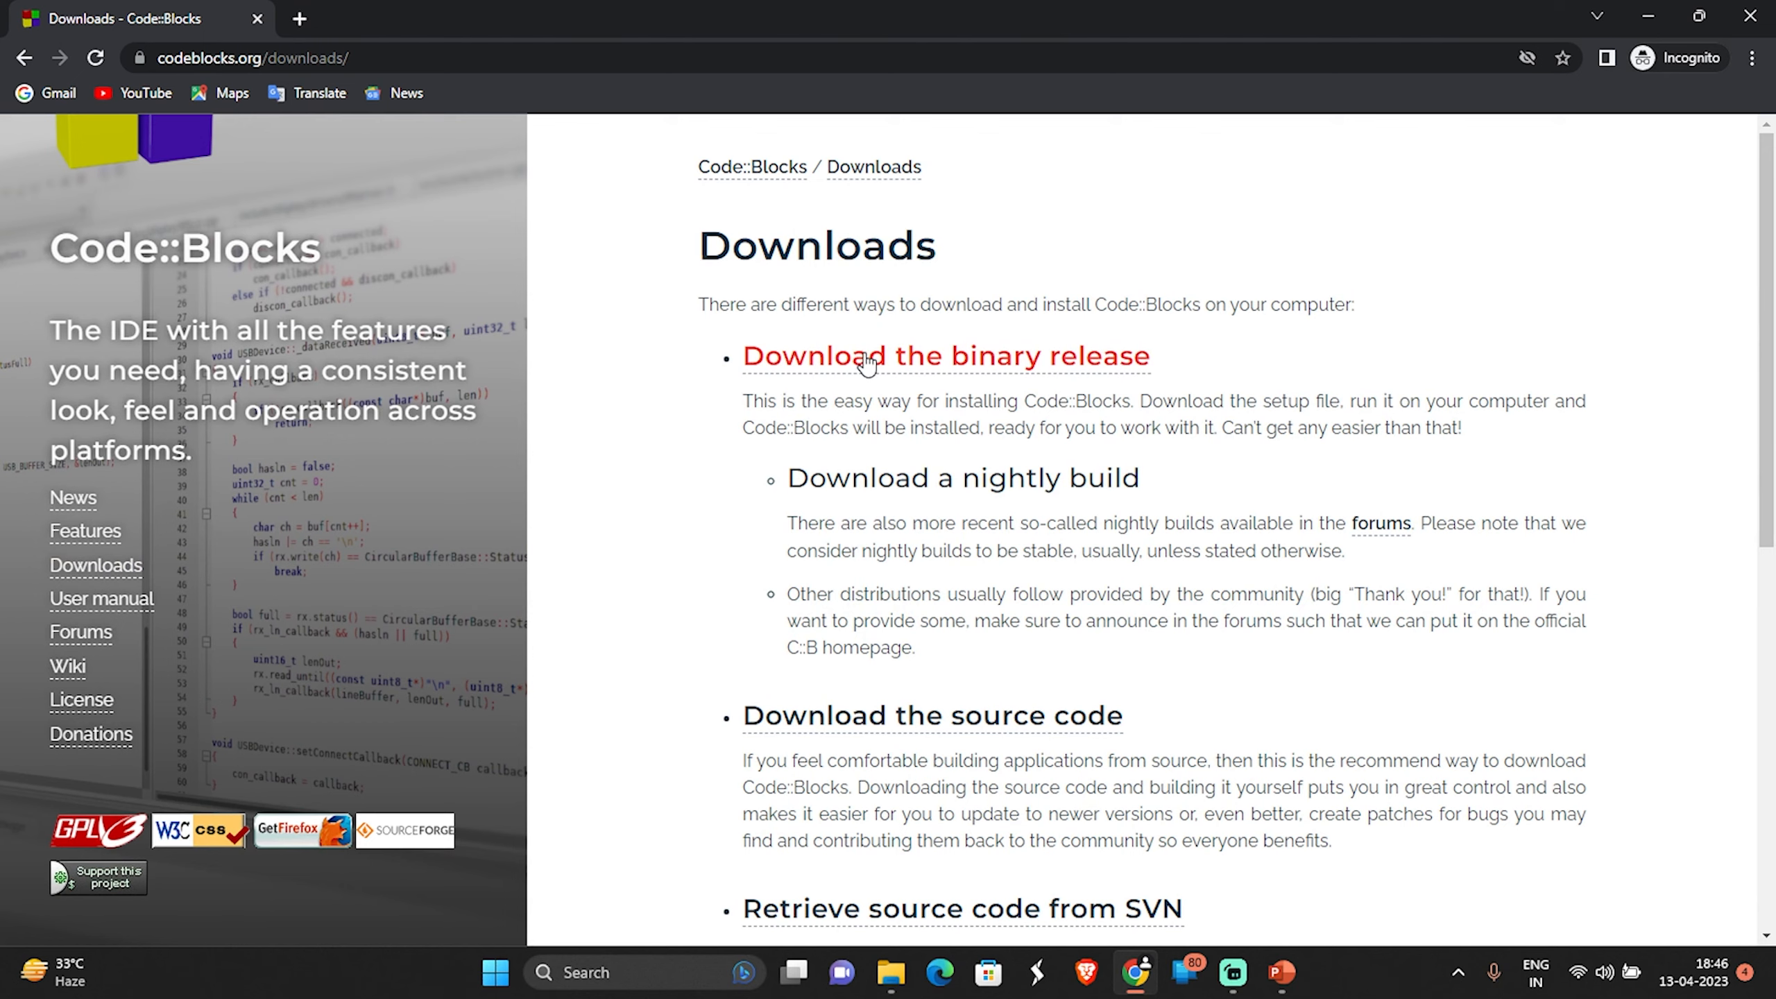
Step: Open the FossHUB download page for the Windows binary release codeblocks-20.03-setup.exe
{"action": "left_click", "coordinate": [867, 360]}
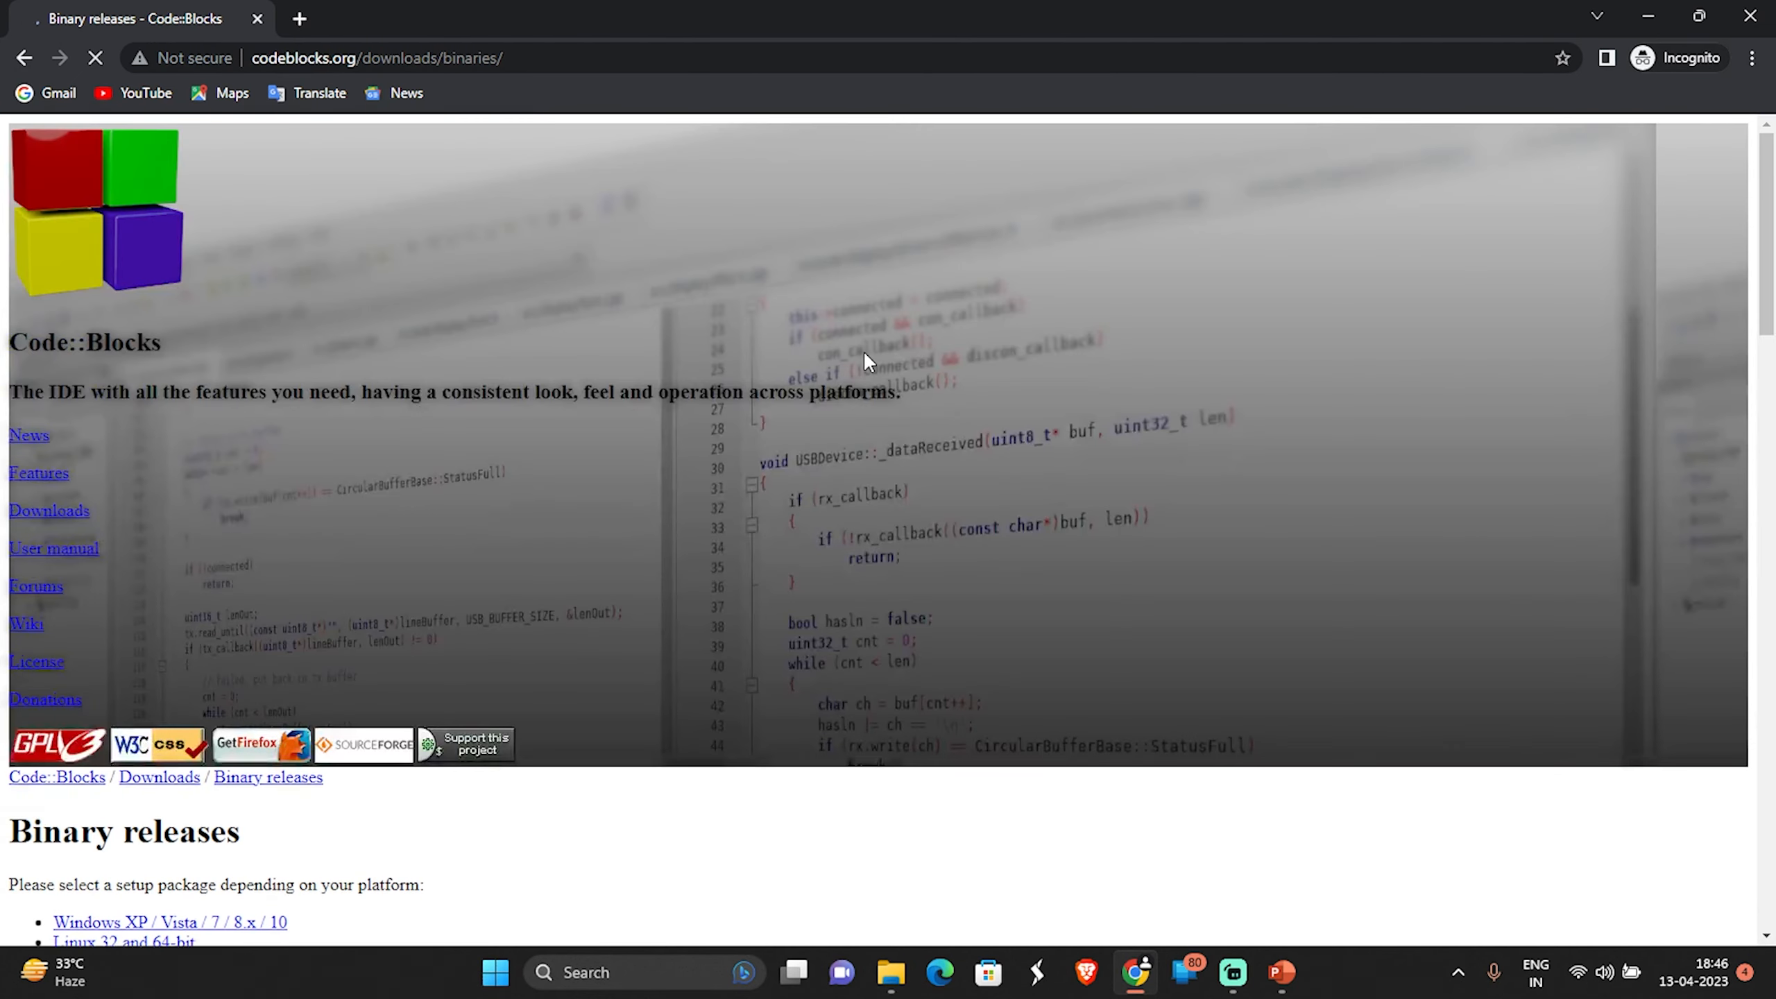
{"action": "scroll", "coordinate": [867, 362], "scroll_direction": "down", "scroll_amount": 5}
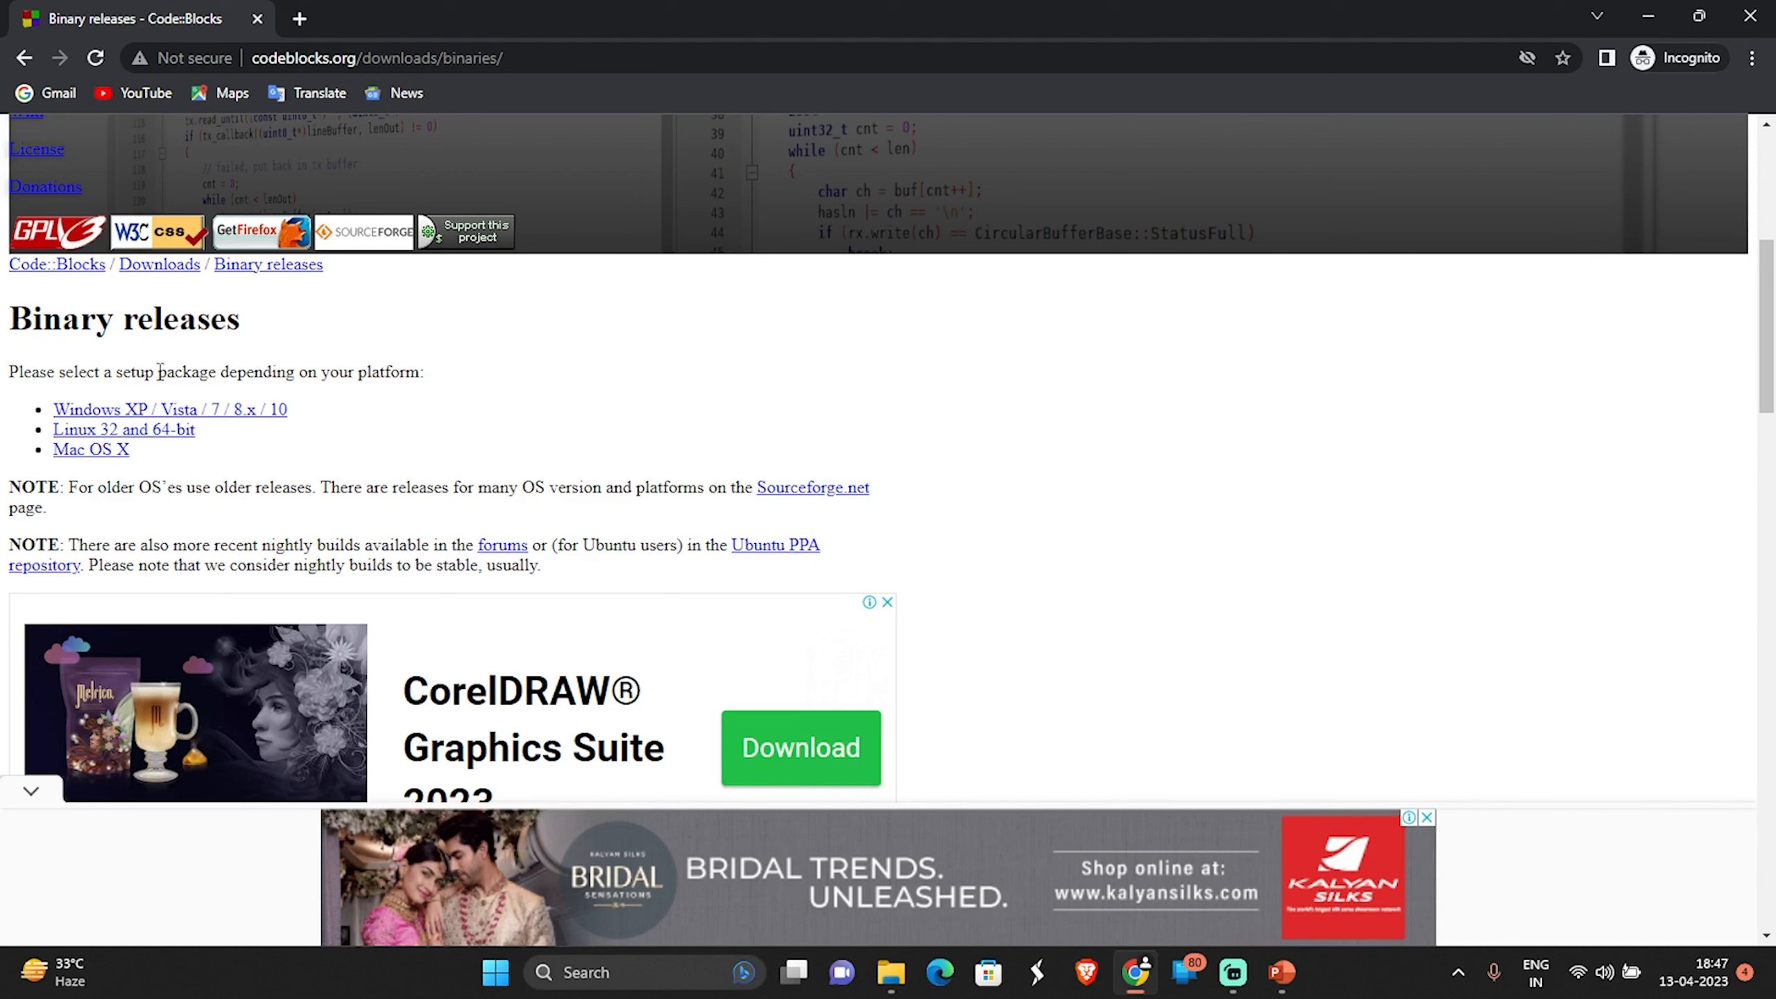
{"action": "left_click", "coordinate": [126, 413]}
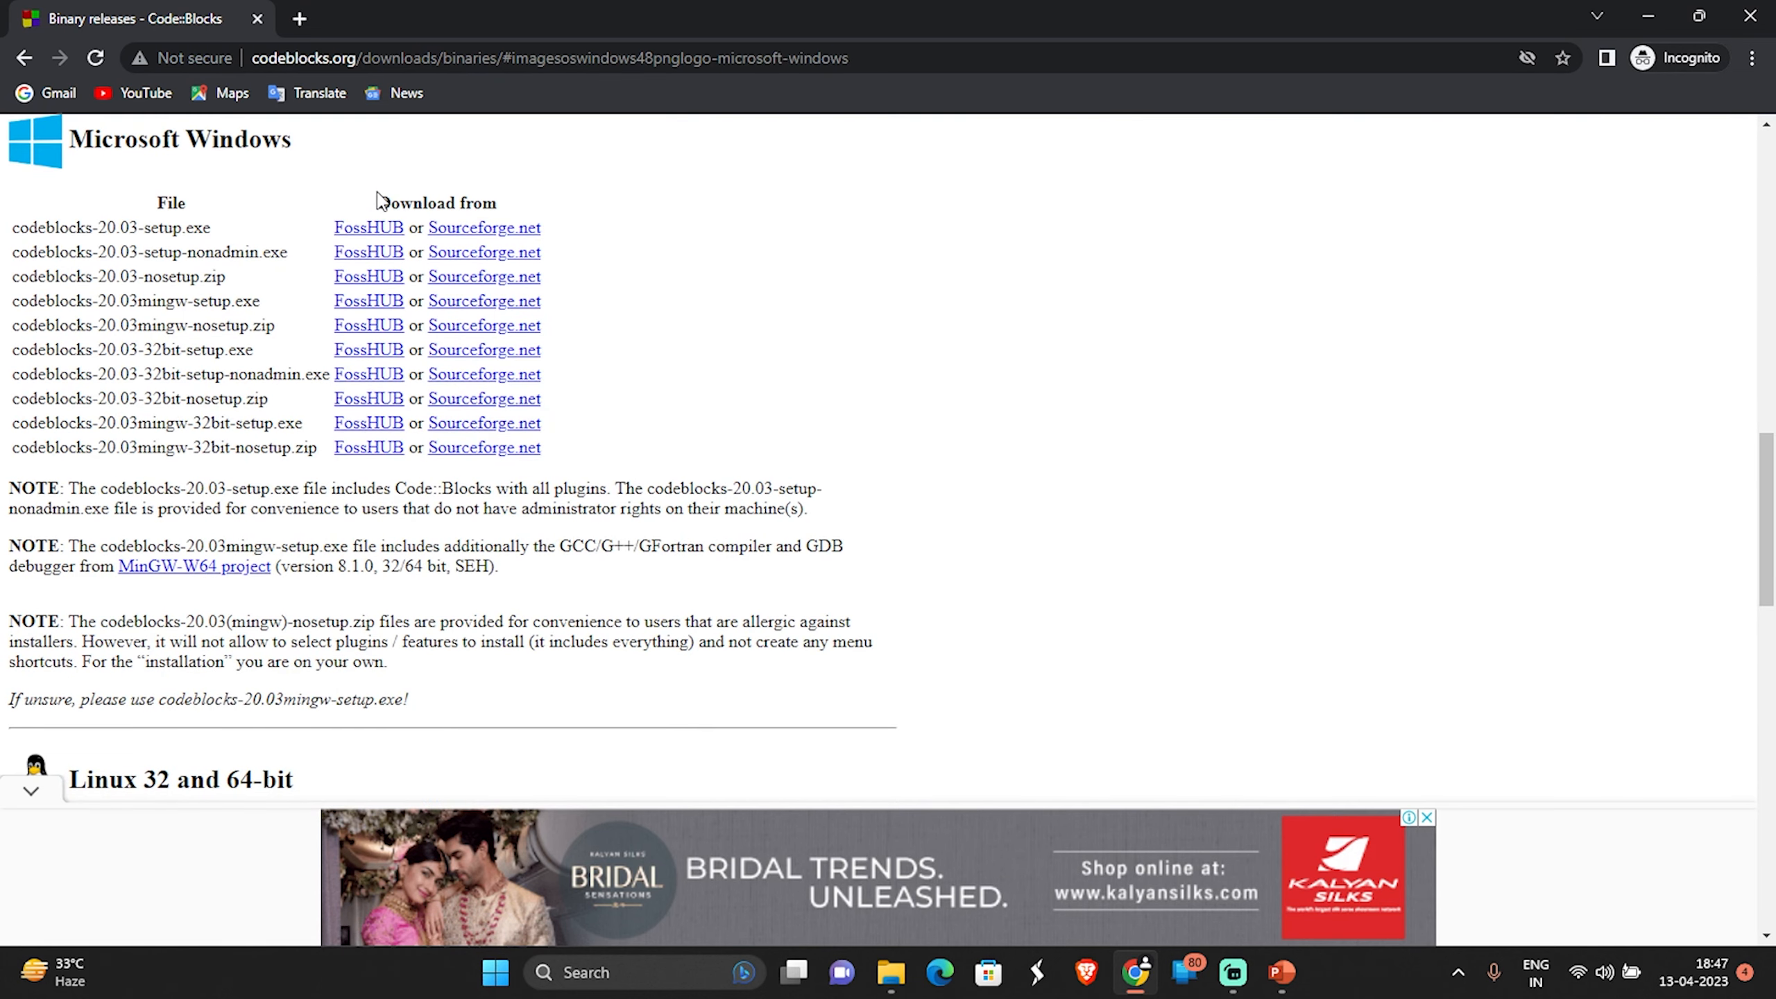
{"action": "left_click", "coordinate": [380, 229]}
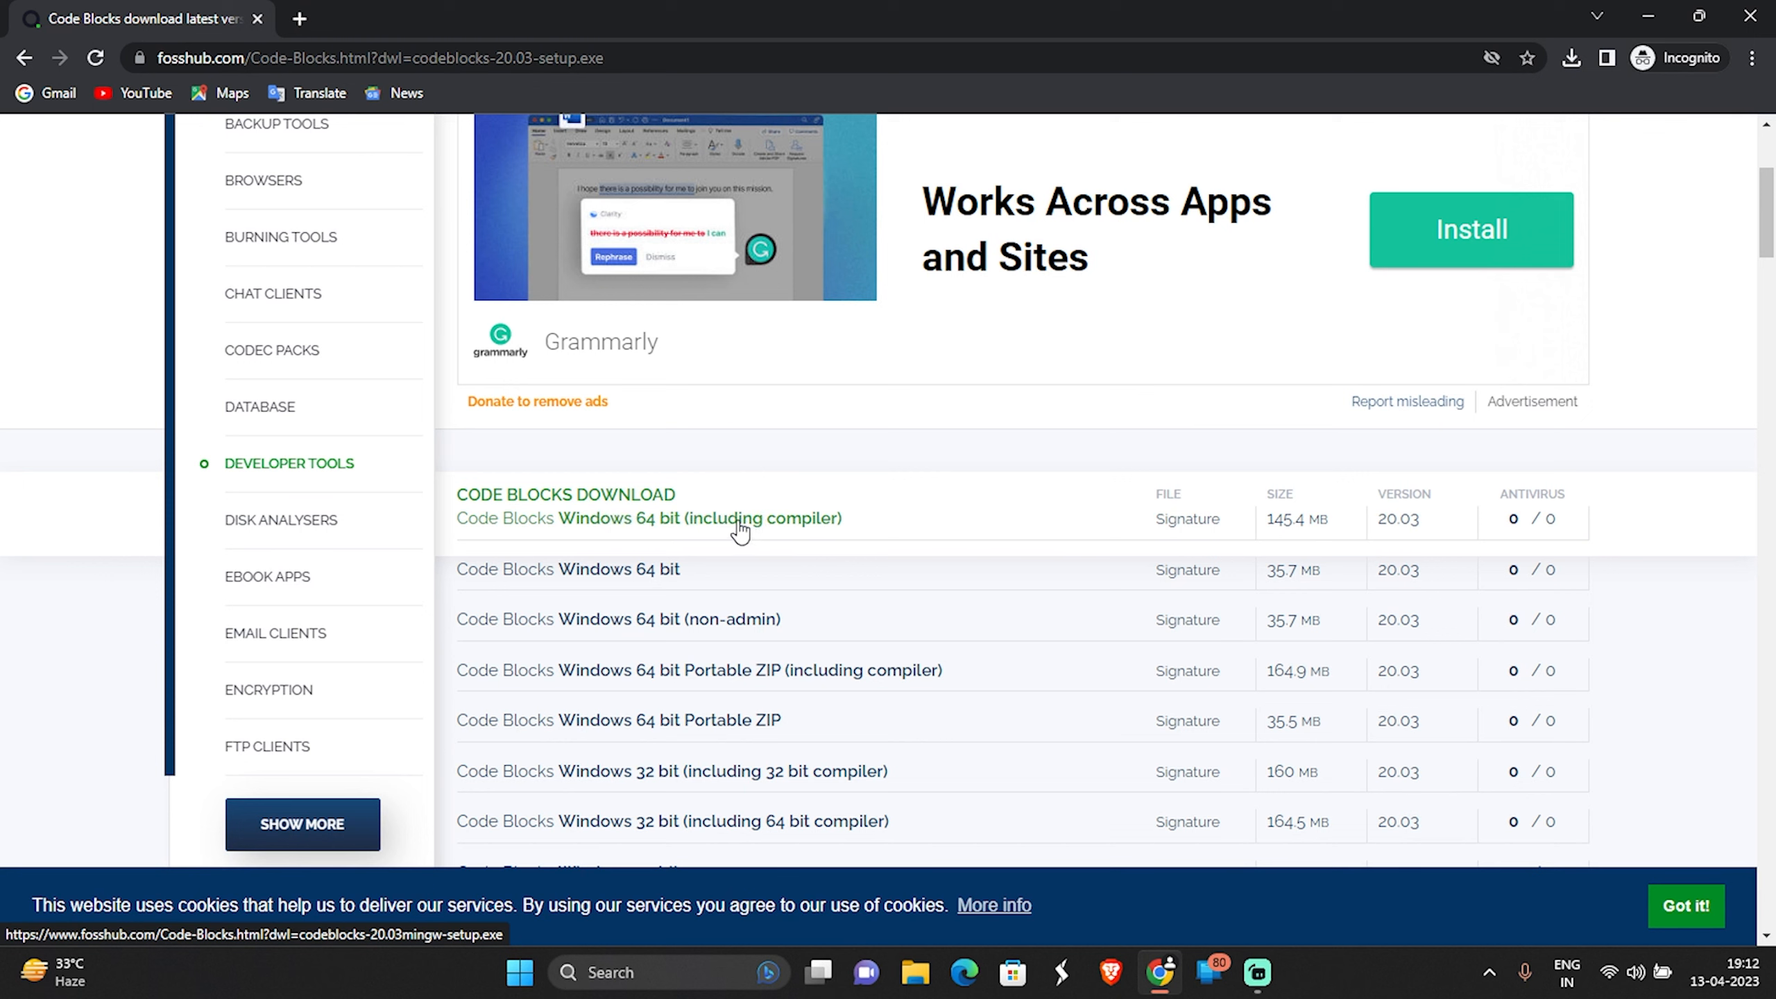
Step: Download the Windows 64 bit (including compiler) installer to Downloads as codeblocks-20.03mingw-setup and launch it
{"action": "left_click", "coordinate": [683, 509]}
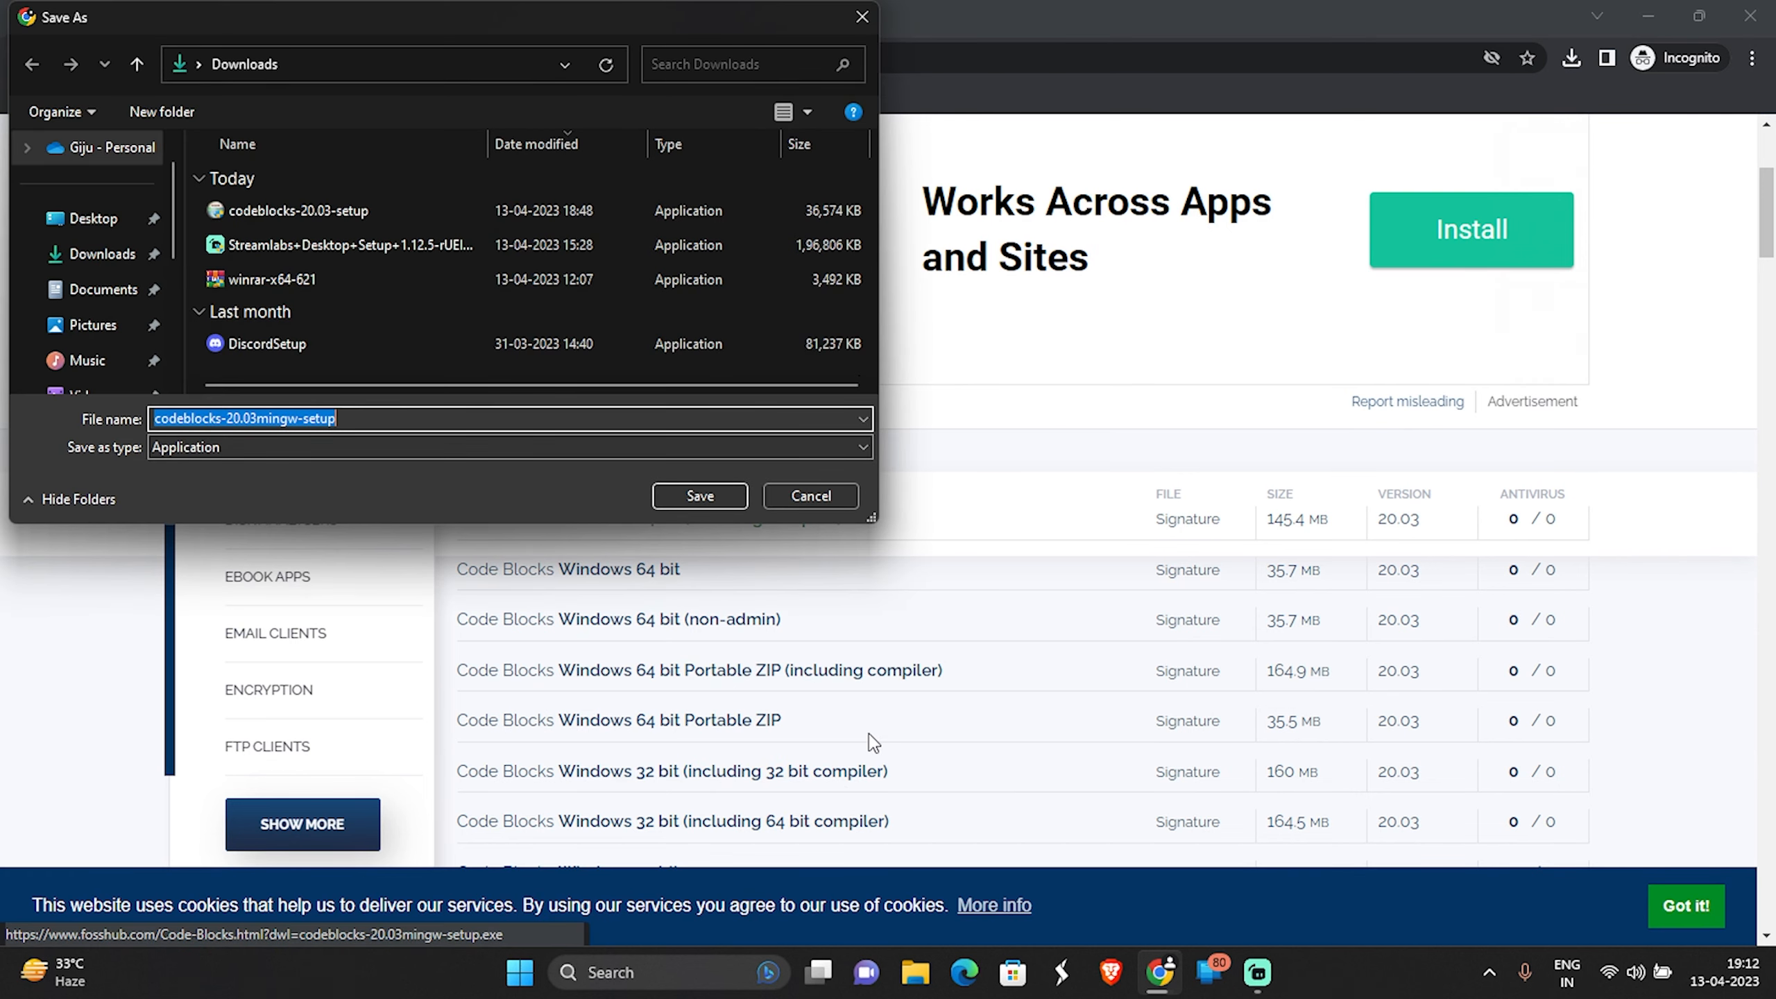
{"action": "left_click", "coordinate": [710, 494]}
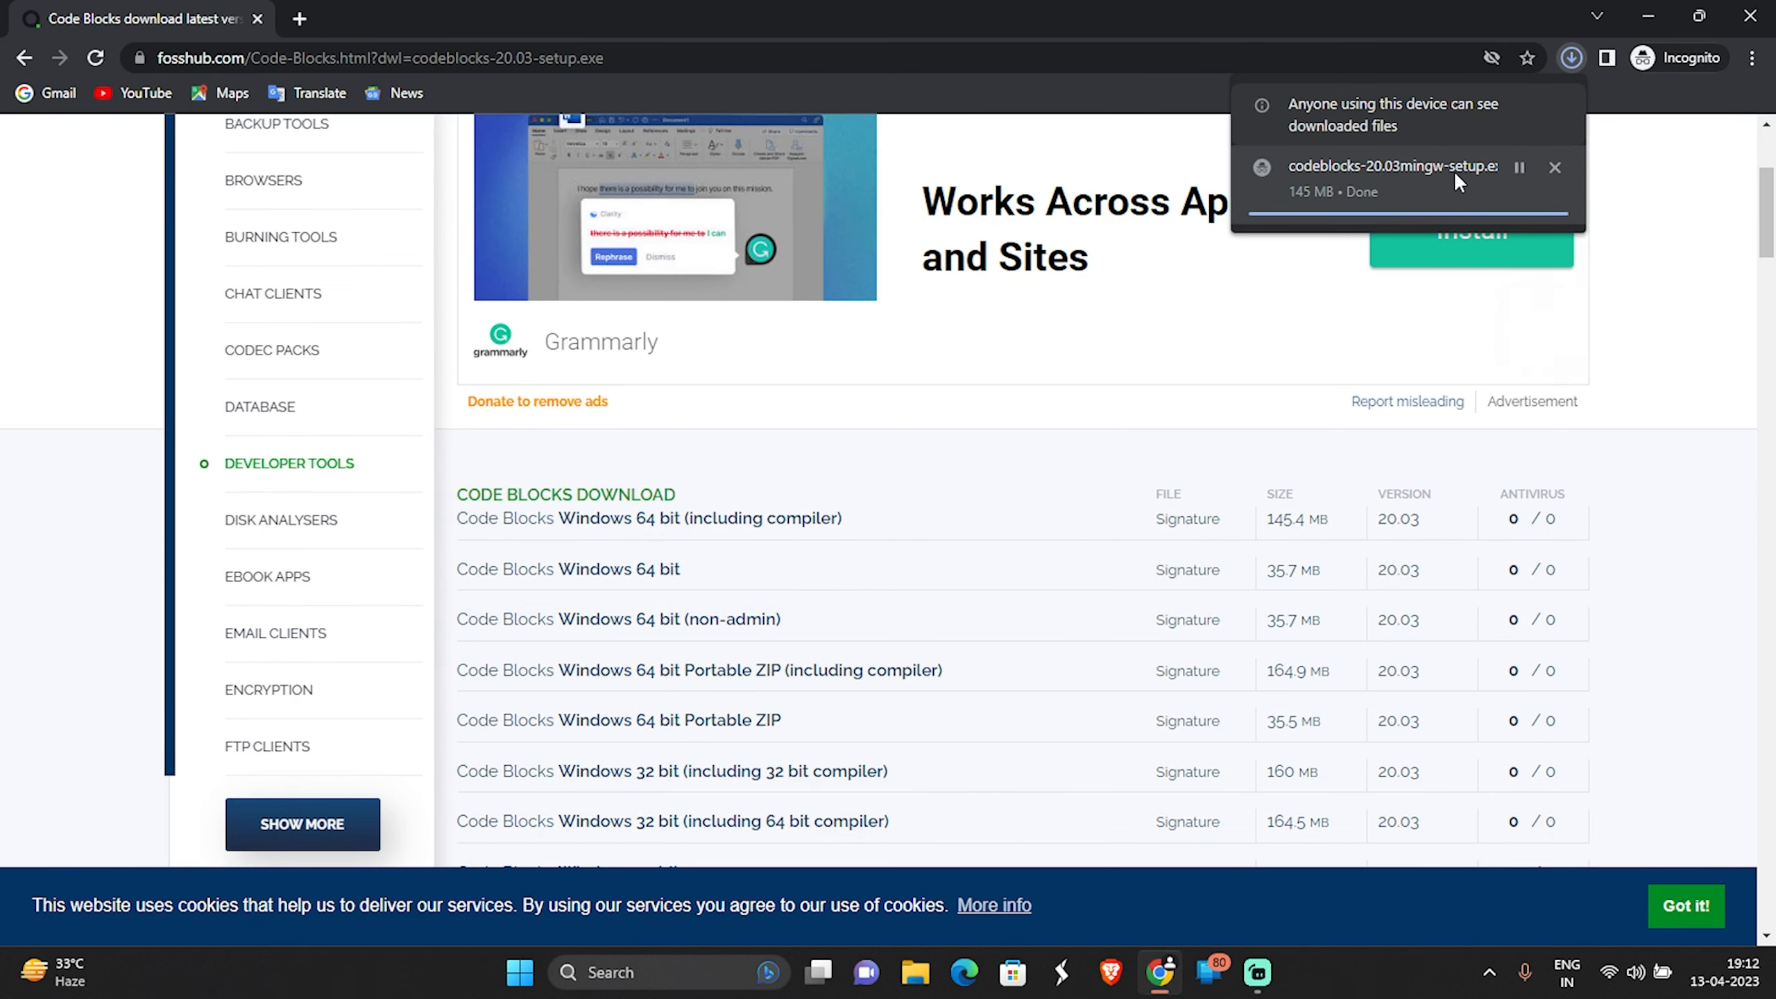
{"action": "left_click", "coordinate": [1454, 170]}
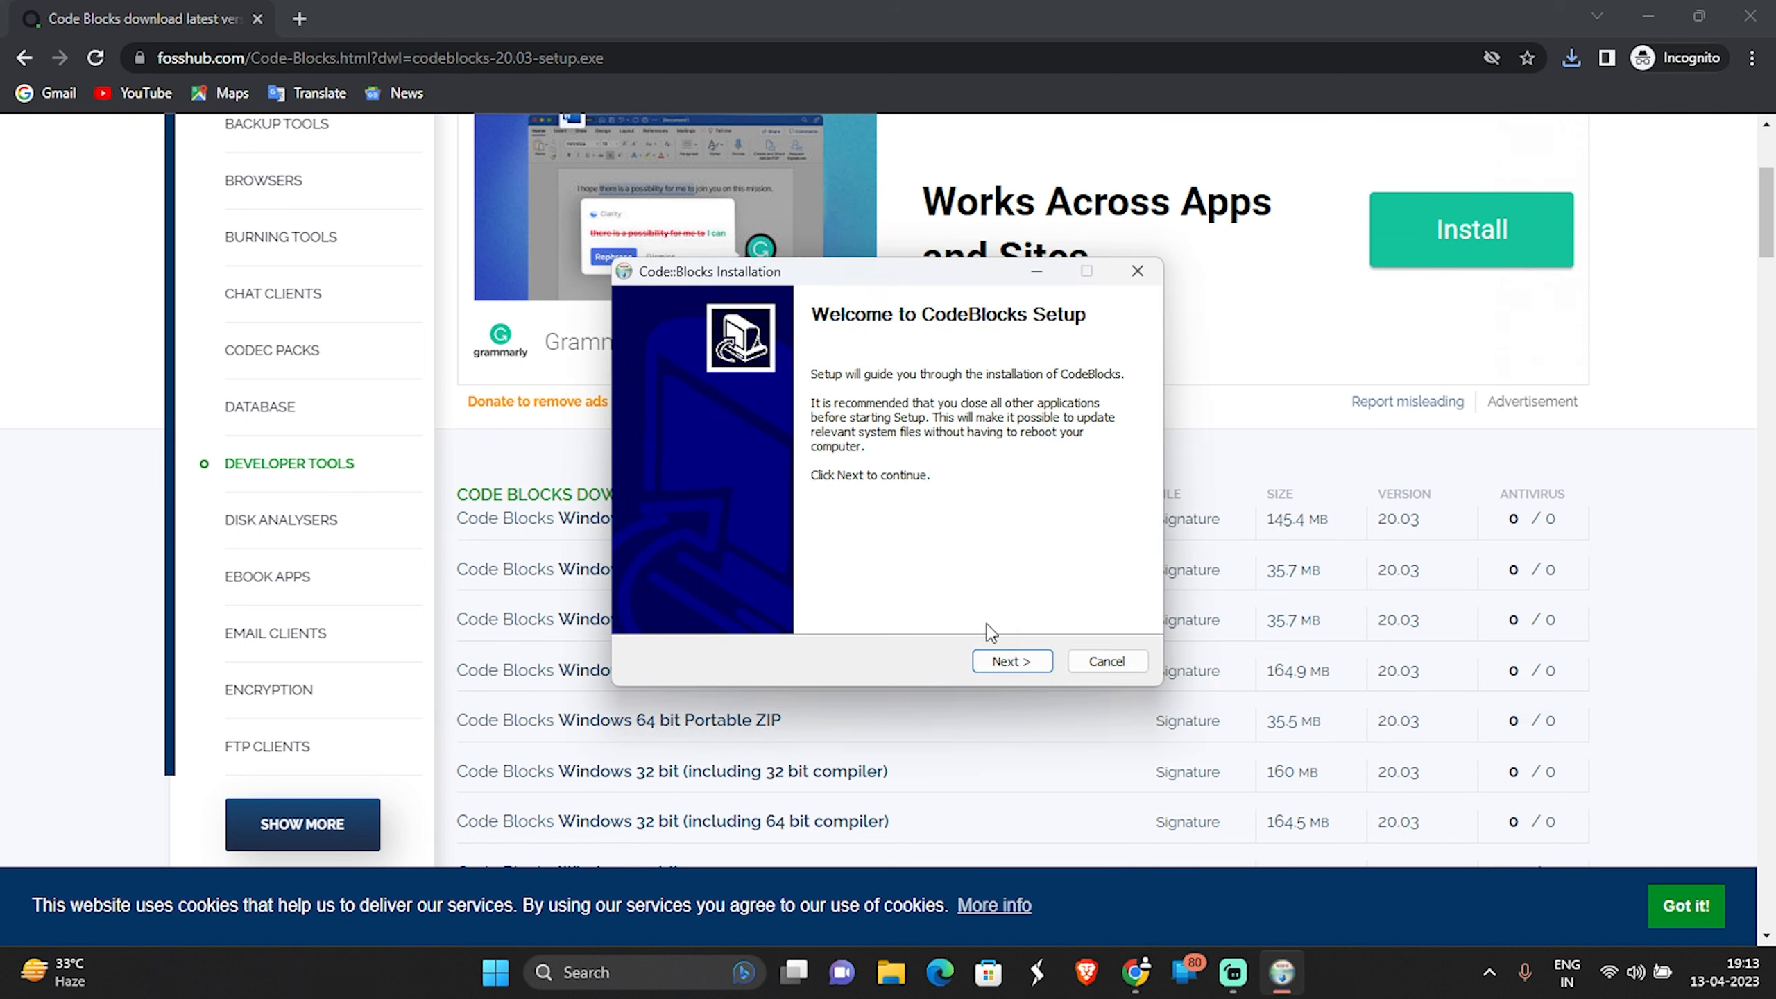
Step: Install CodeBlocks with the Full component set, including MinGW Compiler Suite, into C:\Program Files\CodeBlocks
{"action": "left_click", "coordinate": [1023, 664]}
{"action": "left_click", "coordinate": [1026, 662]}
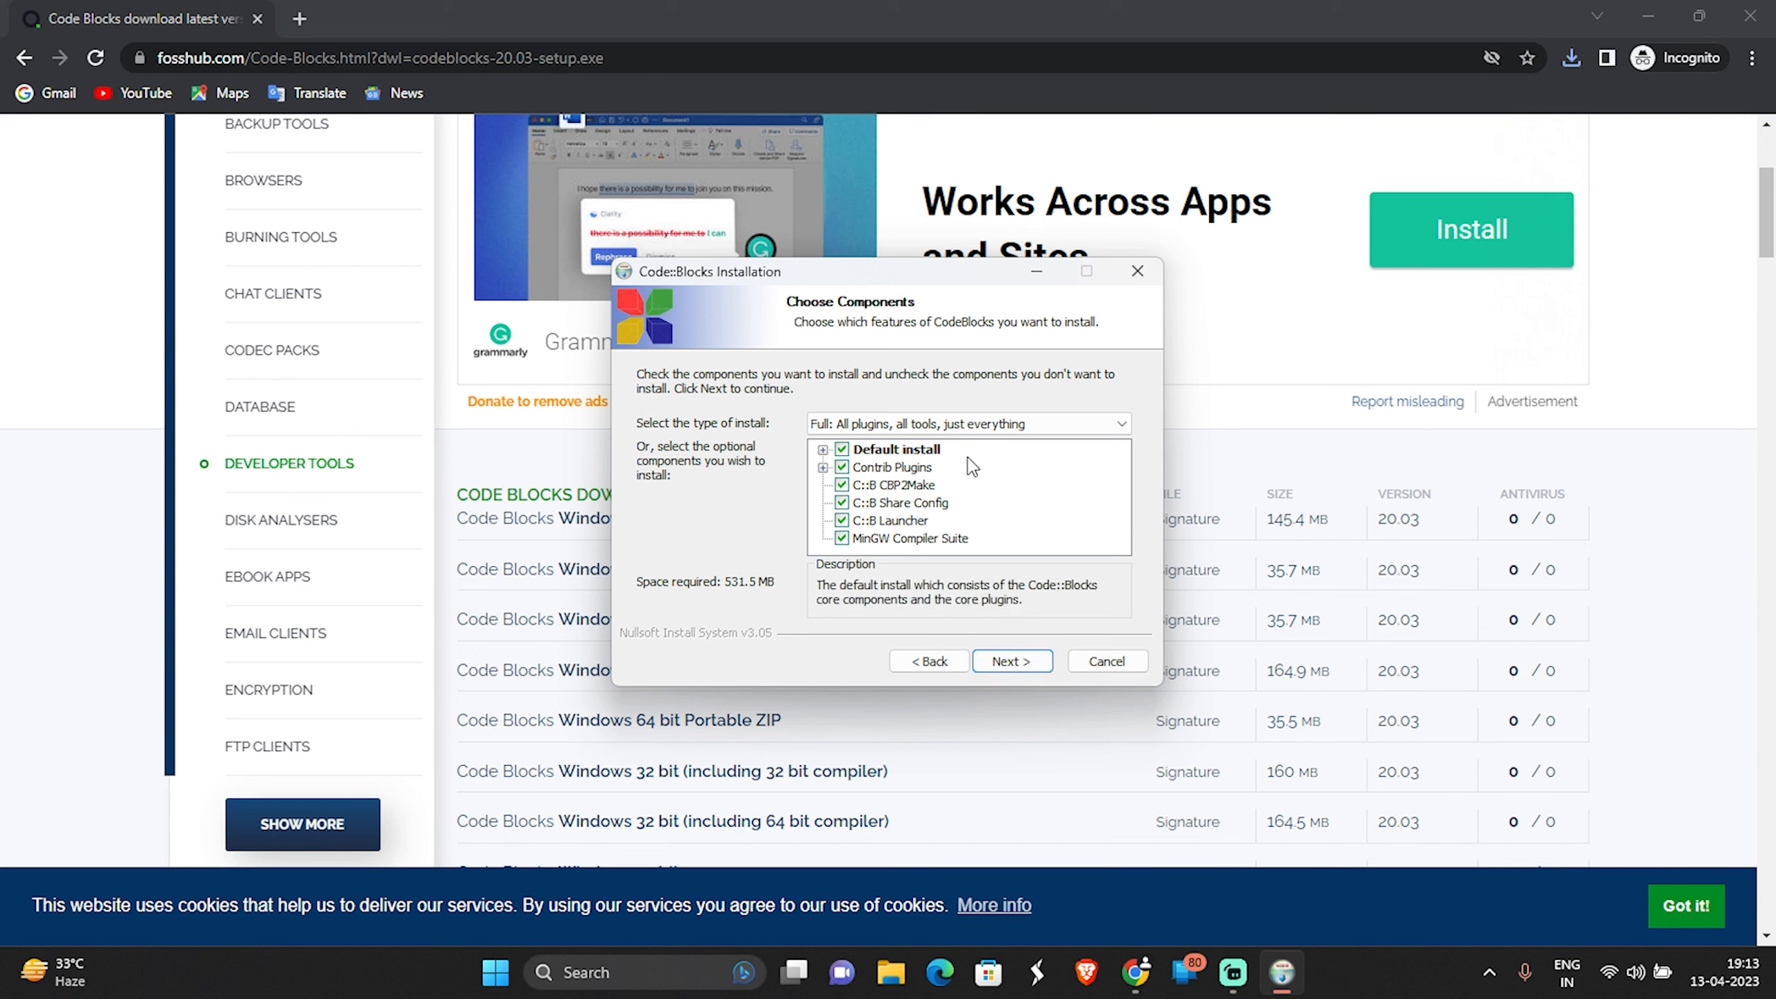
{"action": "left_click", "coordinate": [1014, 662]}
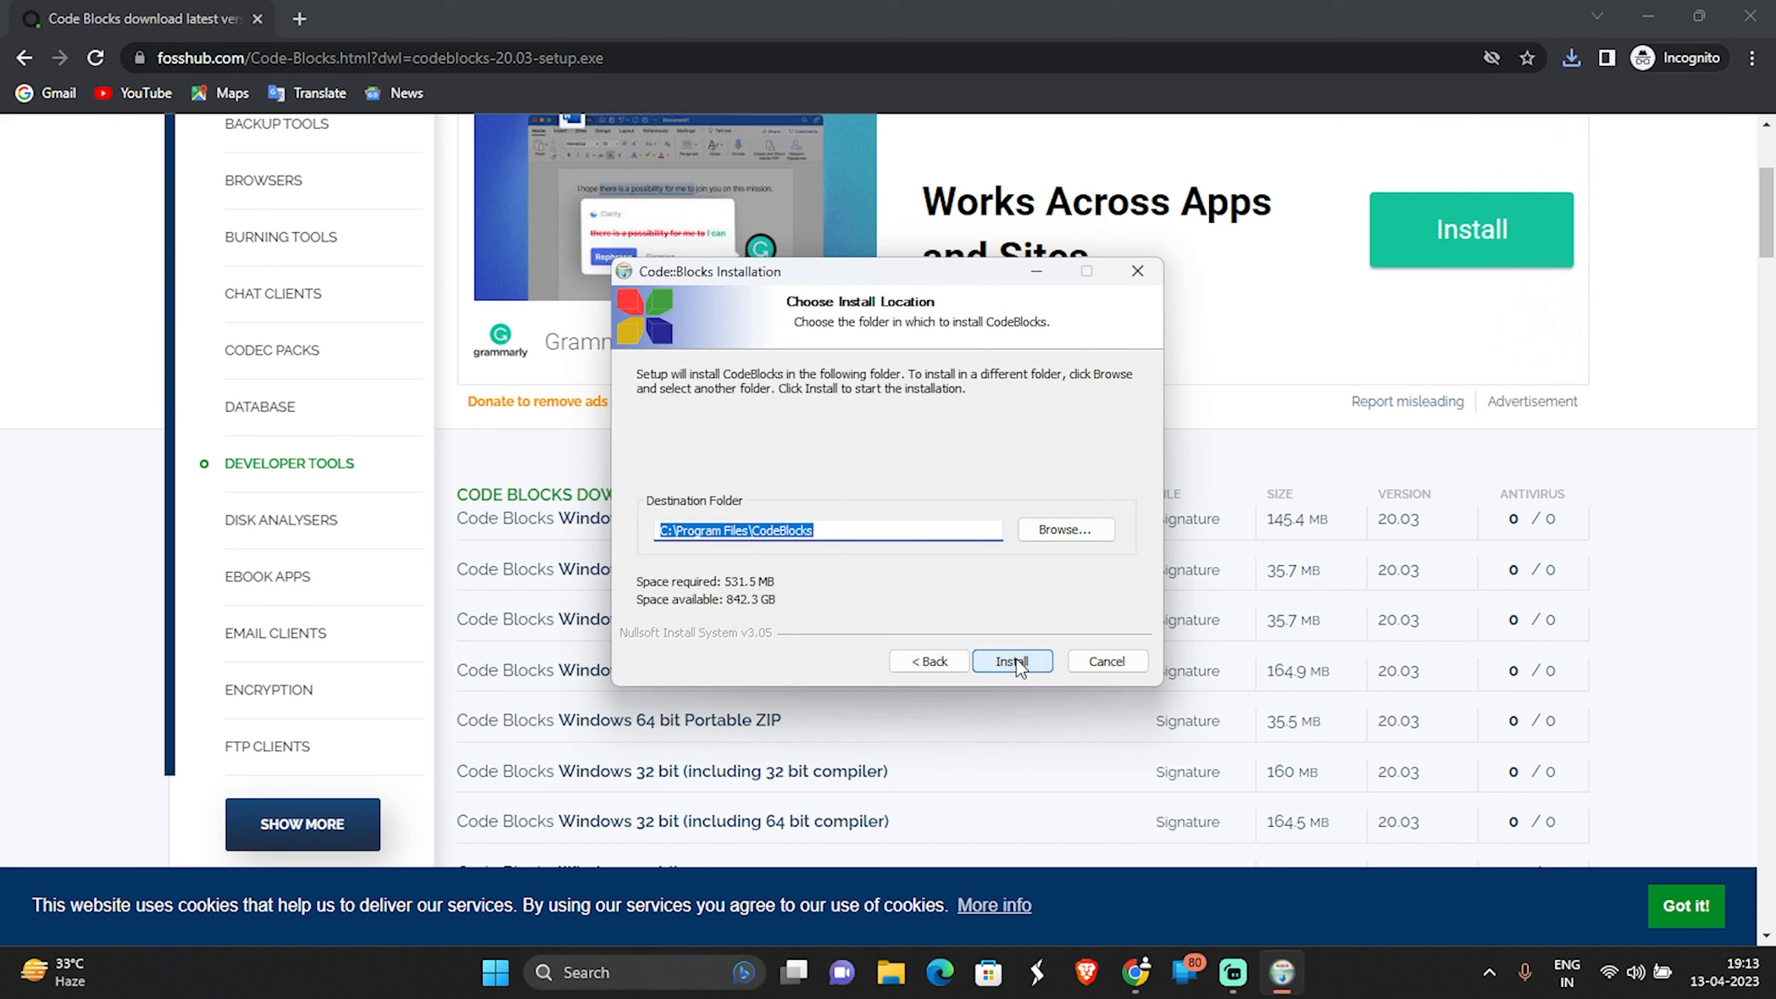
{"action": "left_click", "coordinate": [1014, 661]}
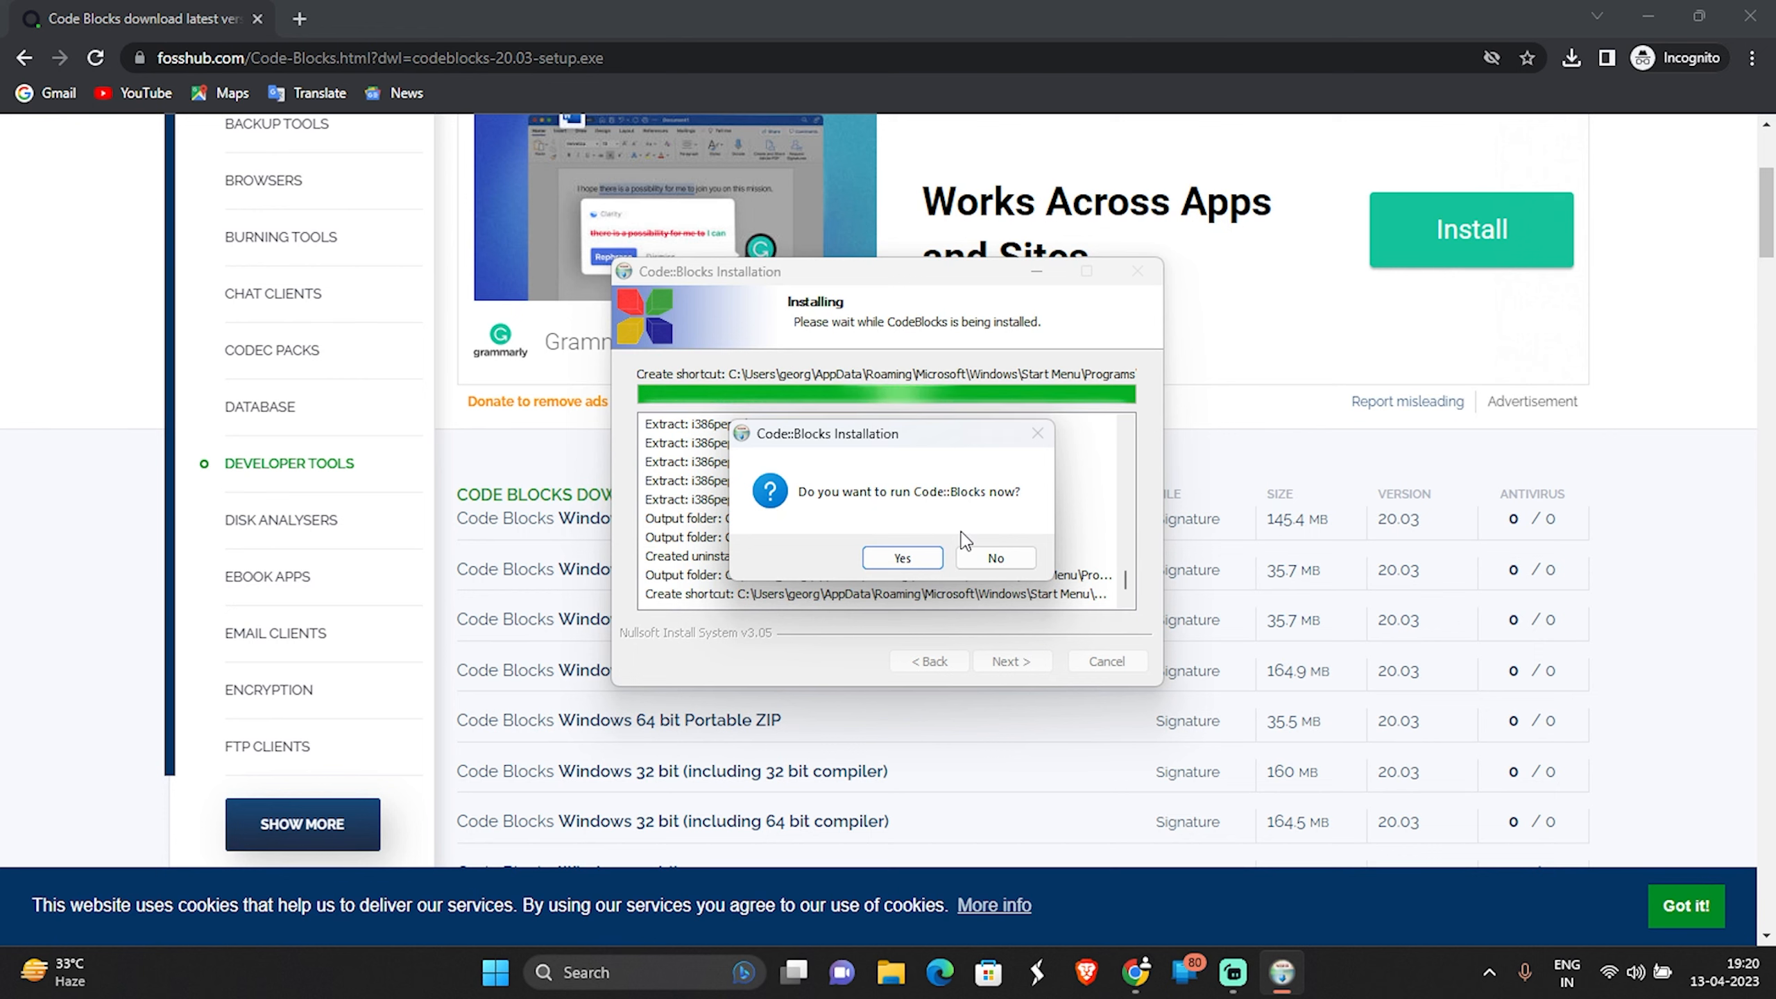
Step: Agree to run Code::Blocks now and finish the setup wizard
{"action": "left_click", "coordinate": [909, 559]}
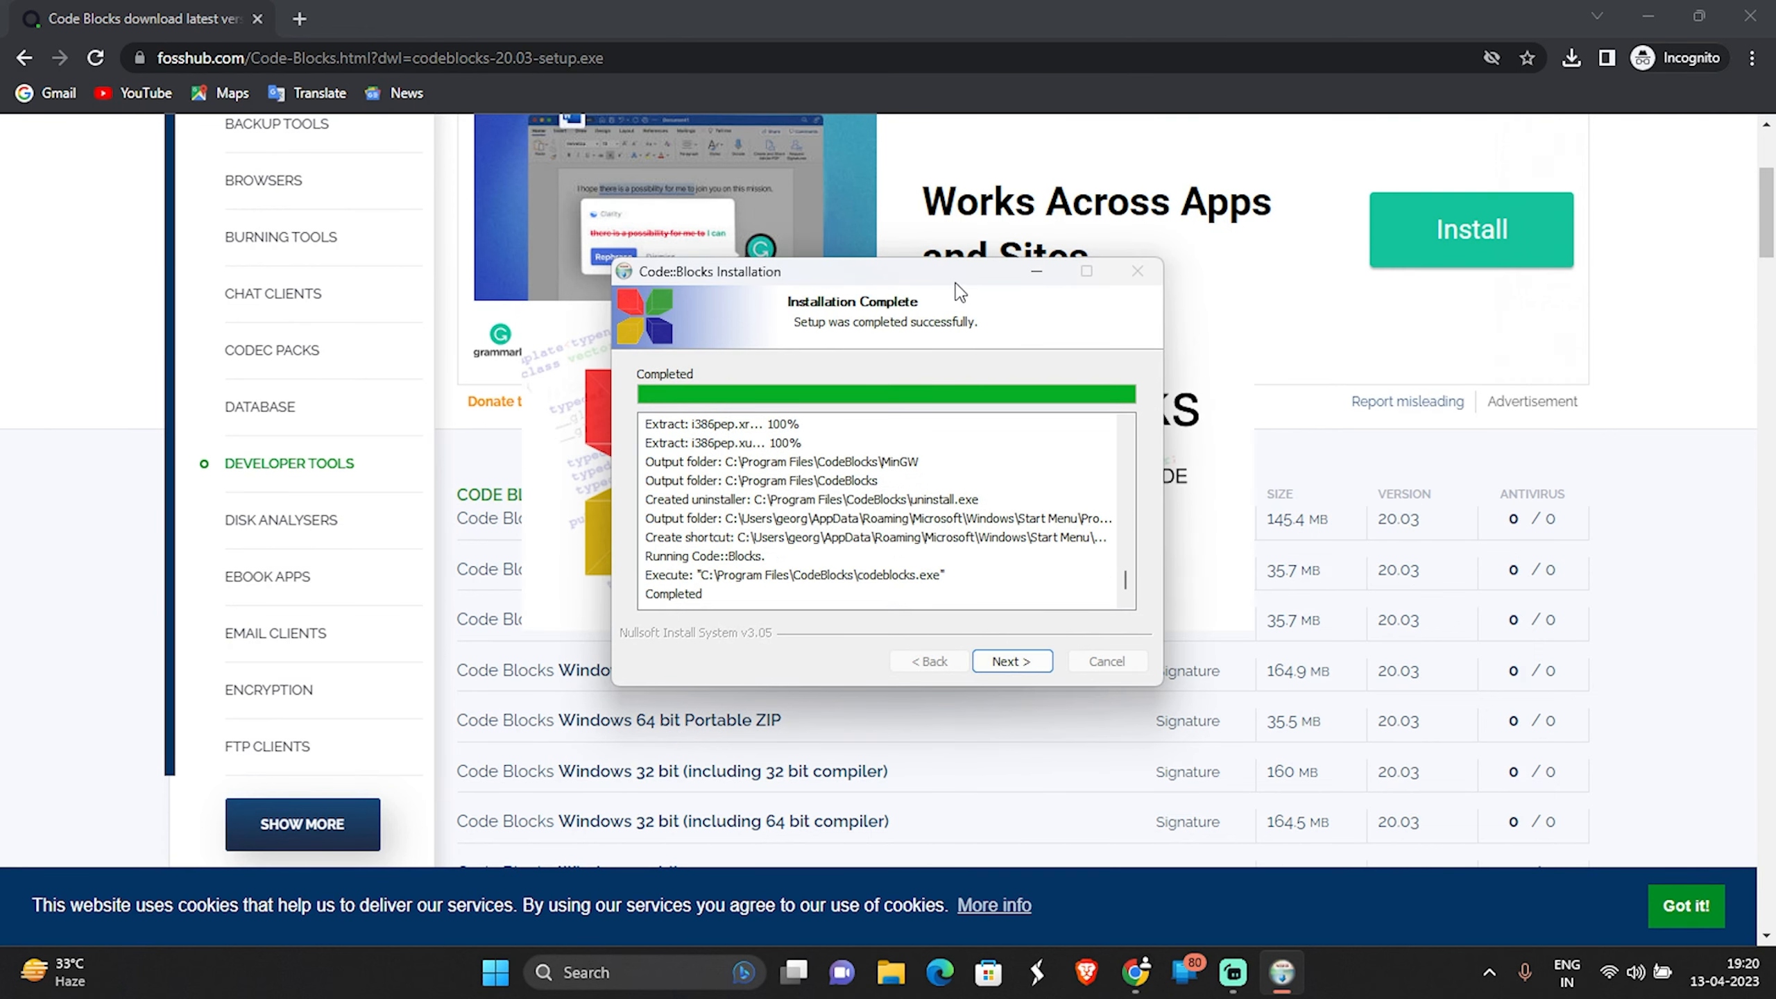
{"action": "left_click", "coordinate": [1025, 661]}
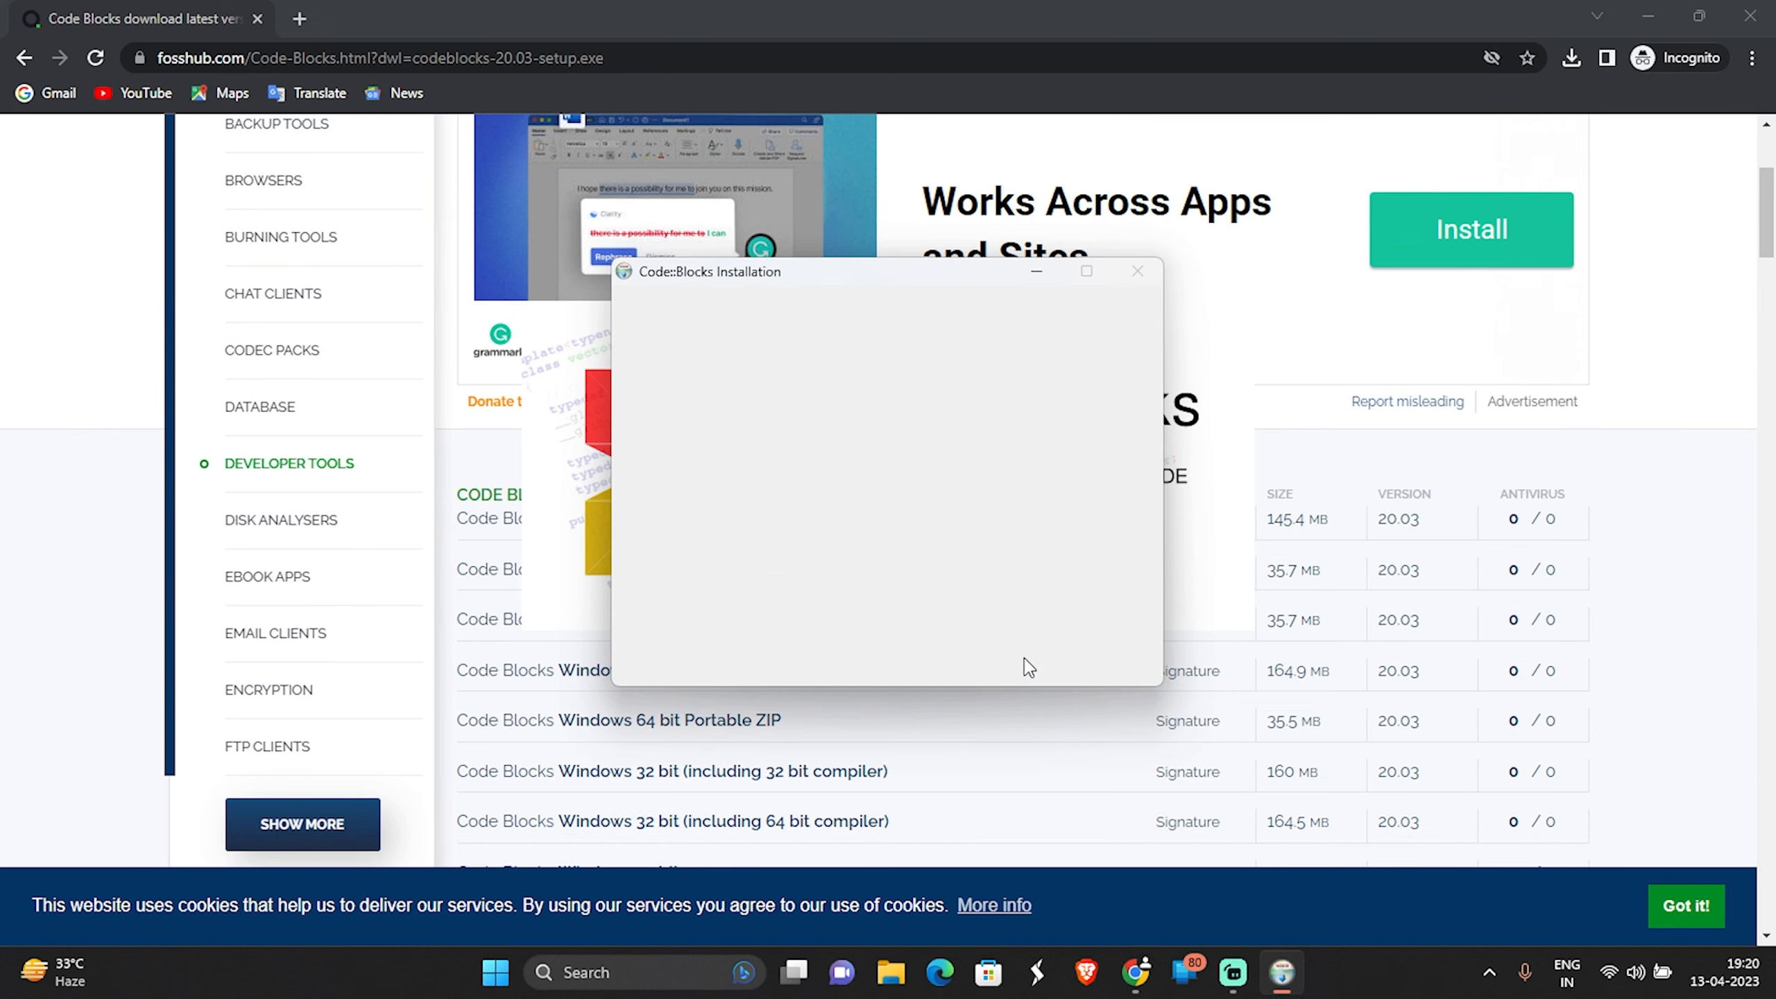
{"action": "left_click", "coordinate": [1026, 662]}
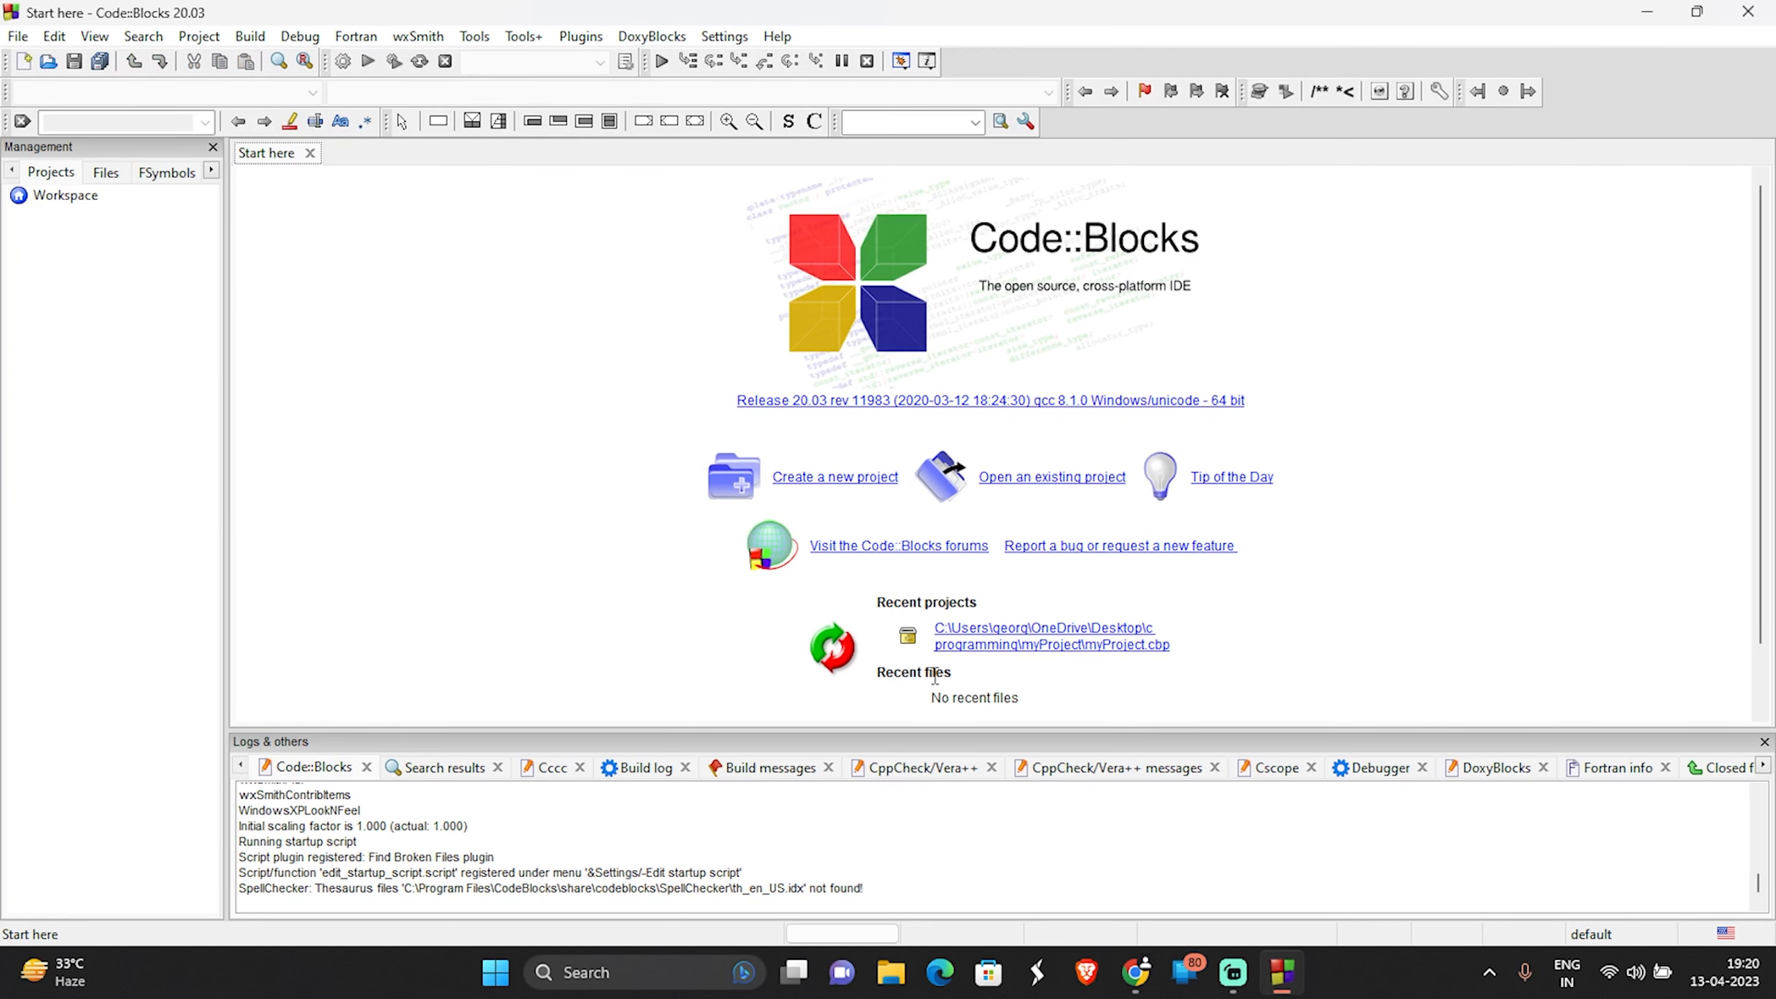
Step: Start a new project from the Console application template and choose C as its language
{"action": "left_click", "coordinate": [849, 481]}
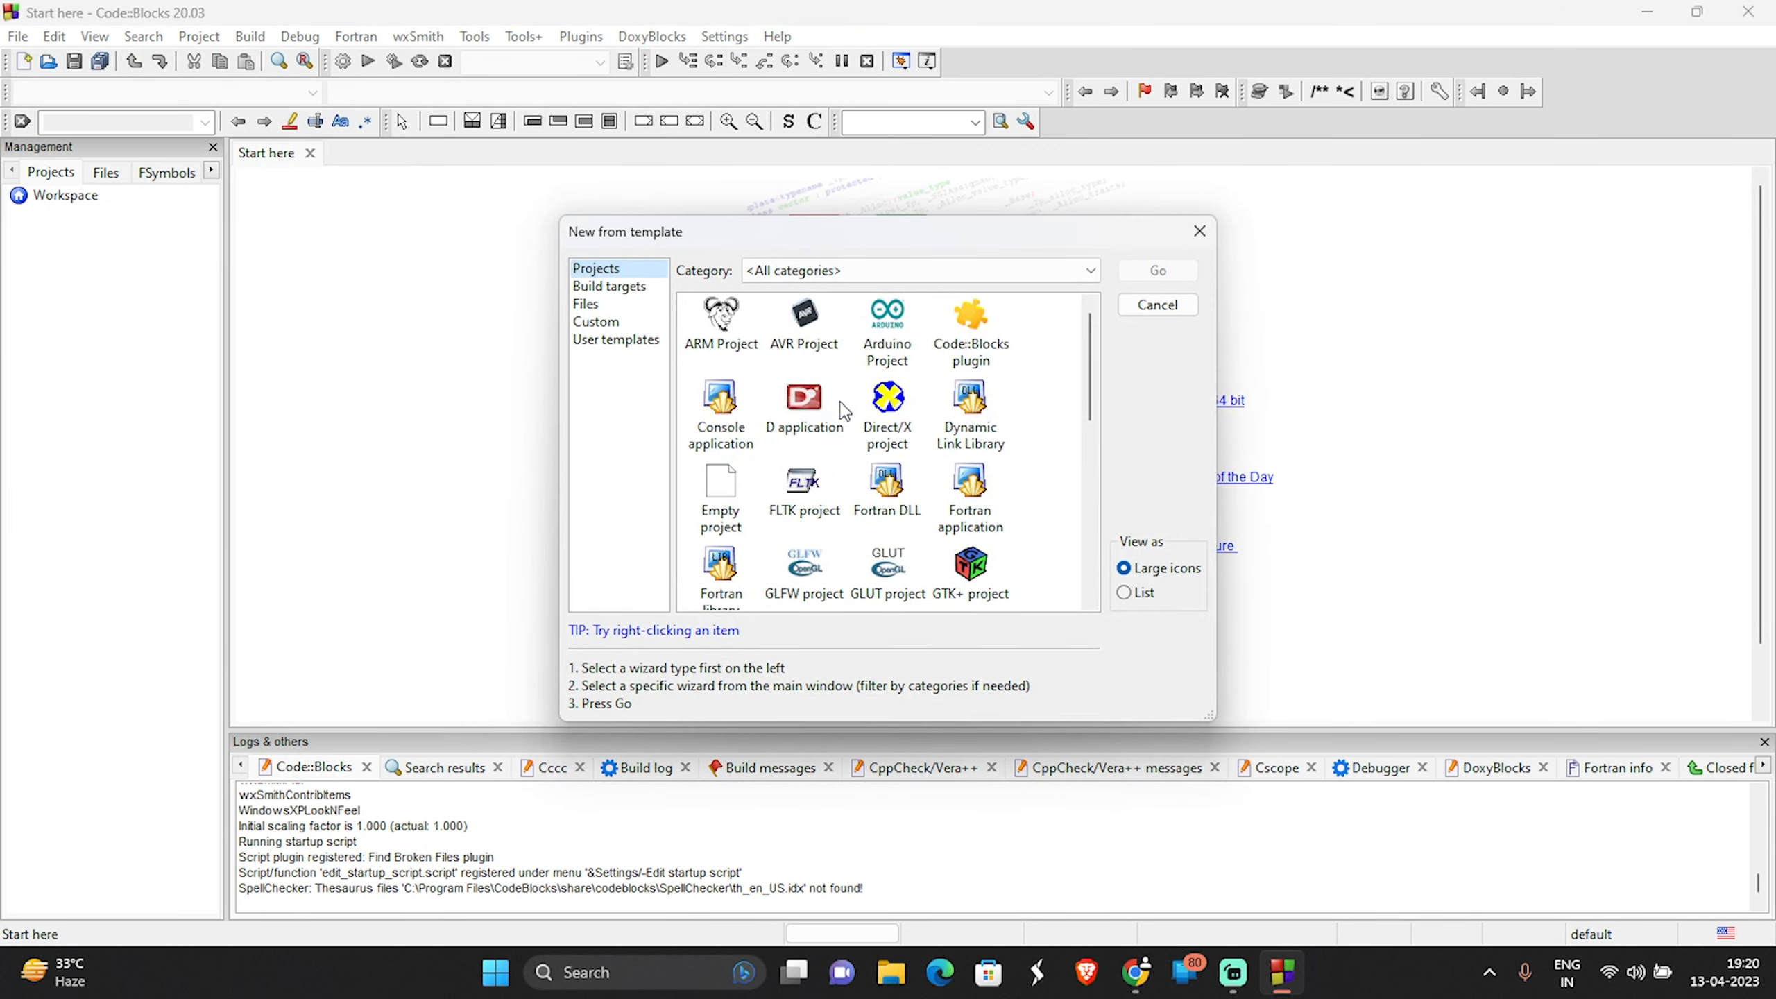
{"action": "left_click", "coordinate": [723, 409]}
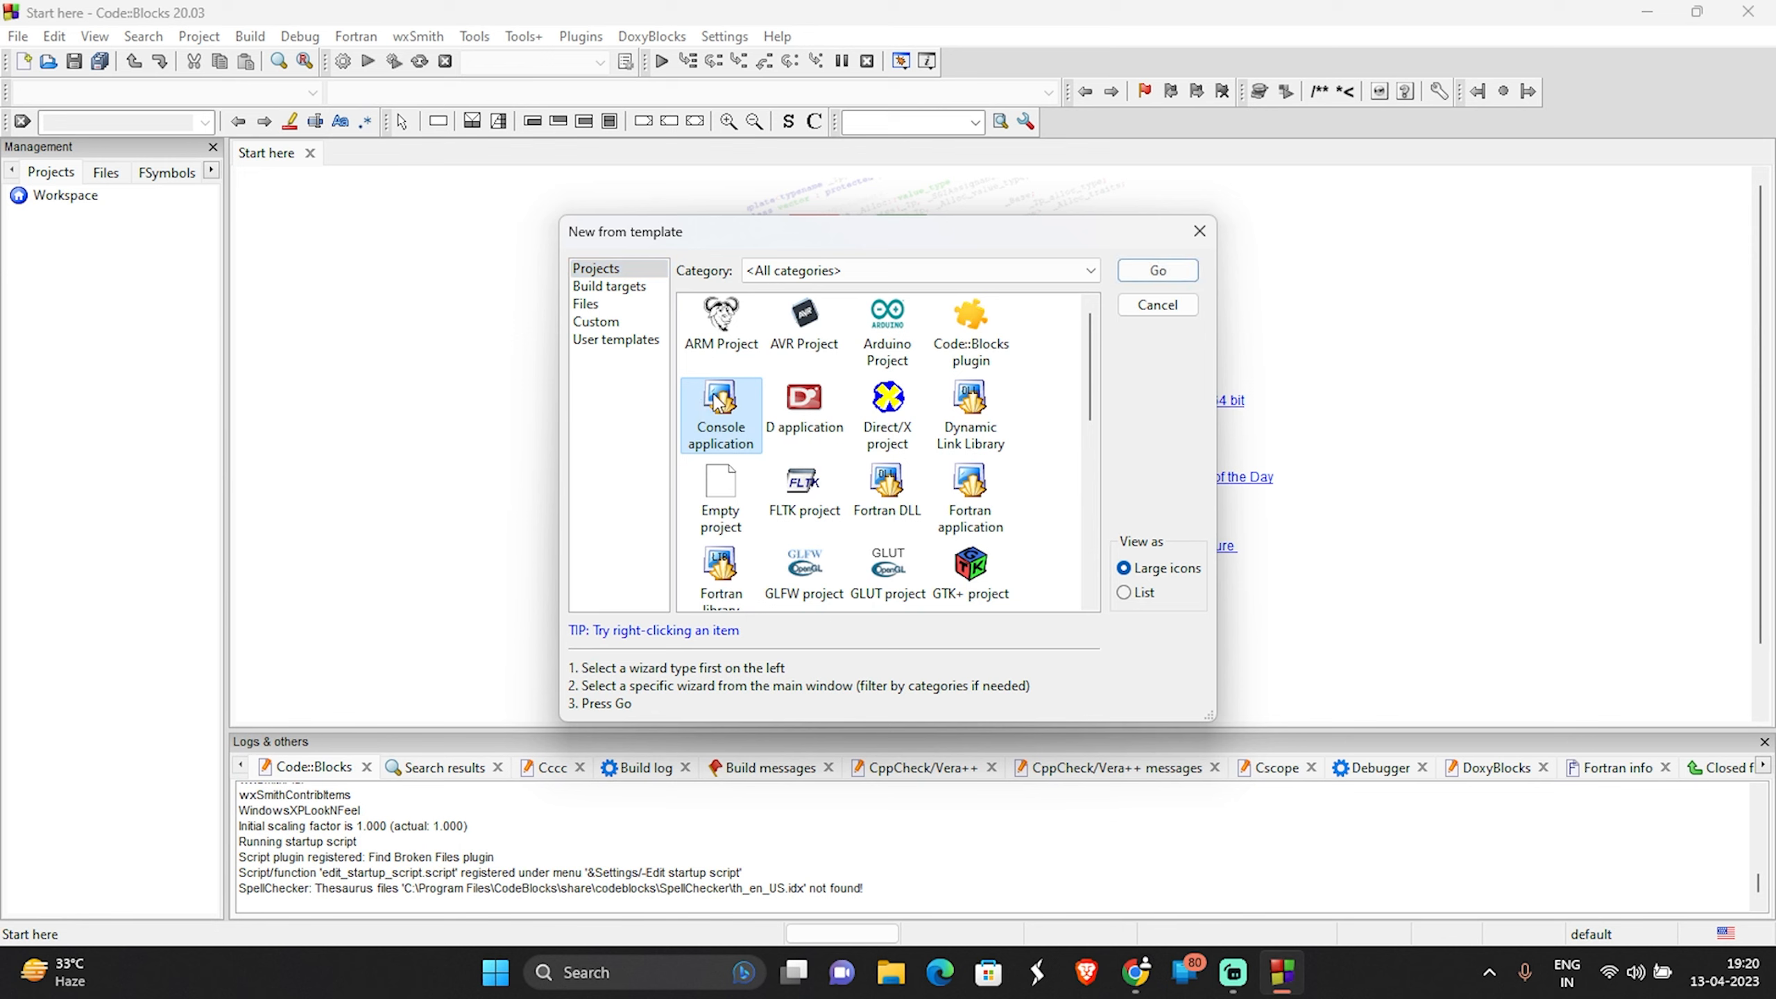
{"action": "left_click", "coordinate": [1175, 270]}
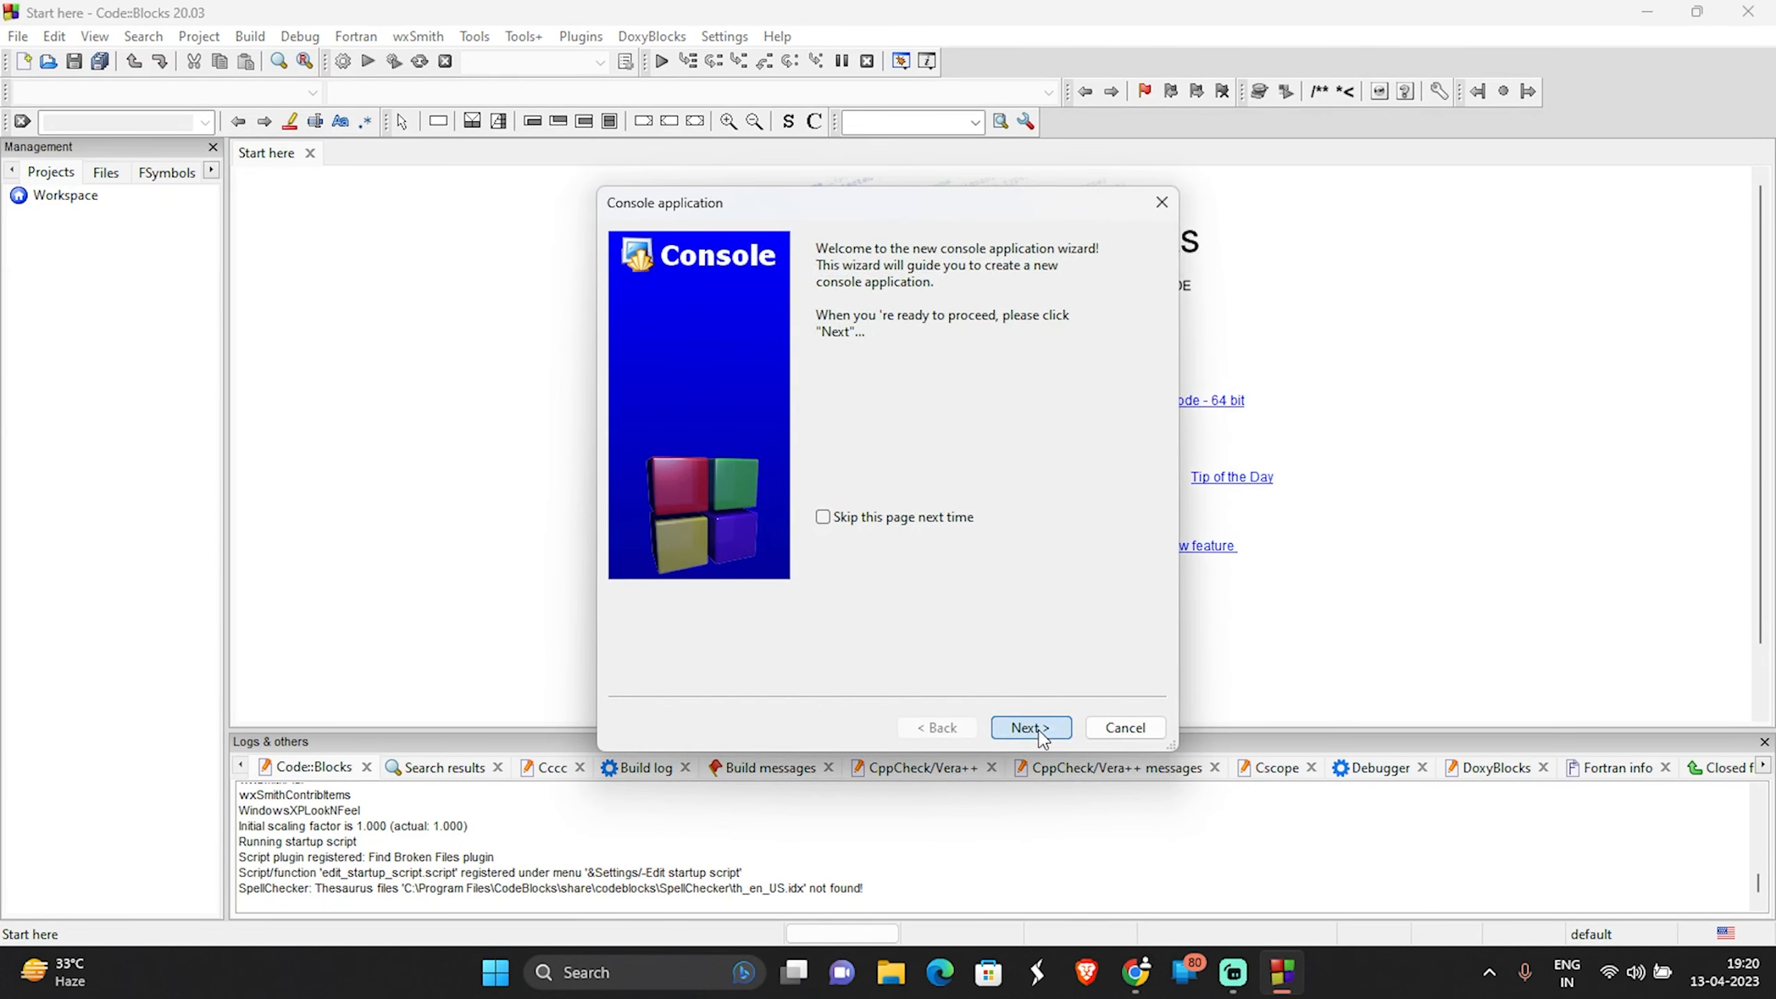
{"action": "left_click", "coordinate": [1041, 735]}
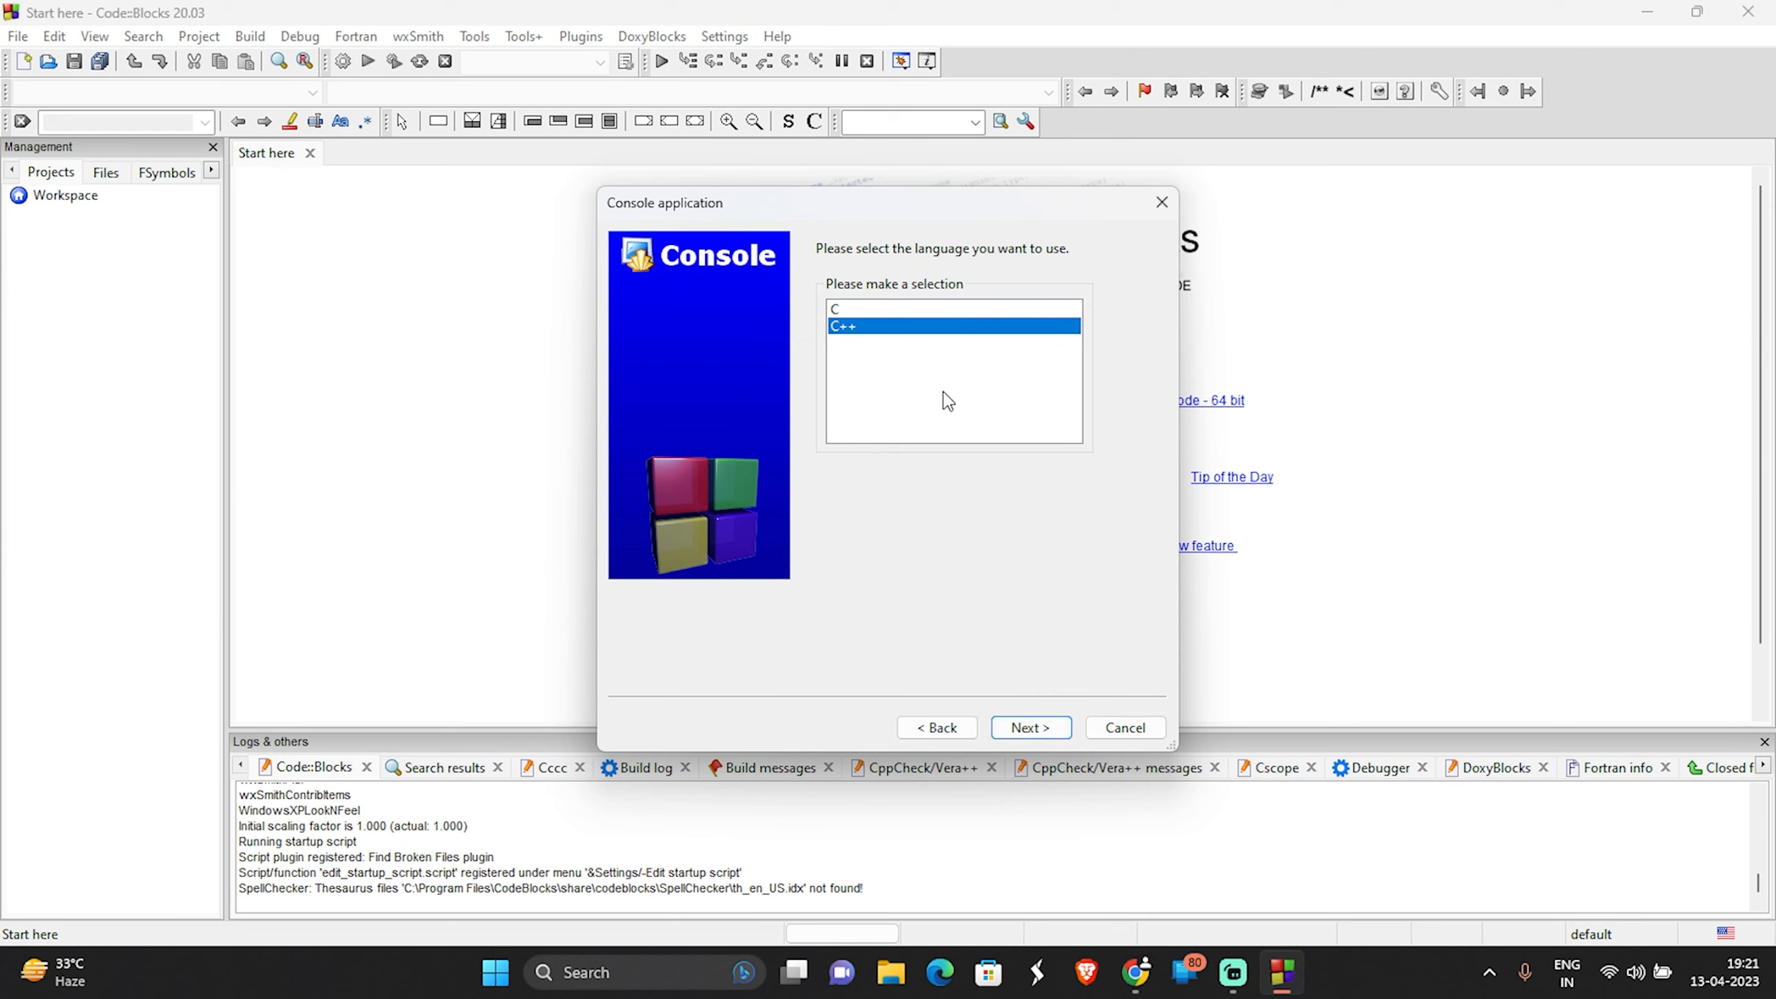
{"action": "key", "text": "Up"}
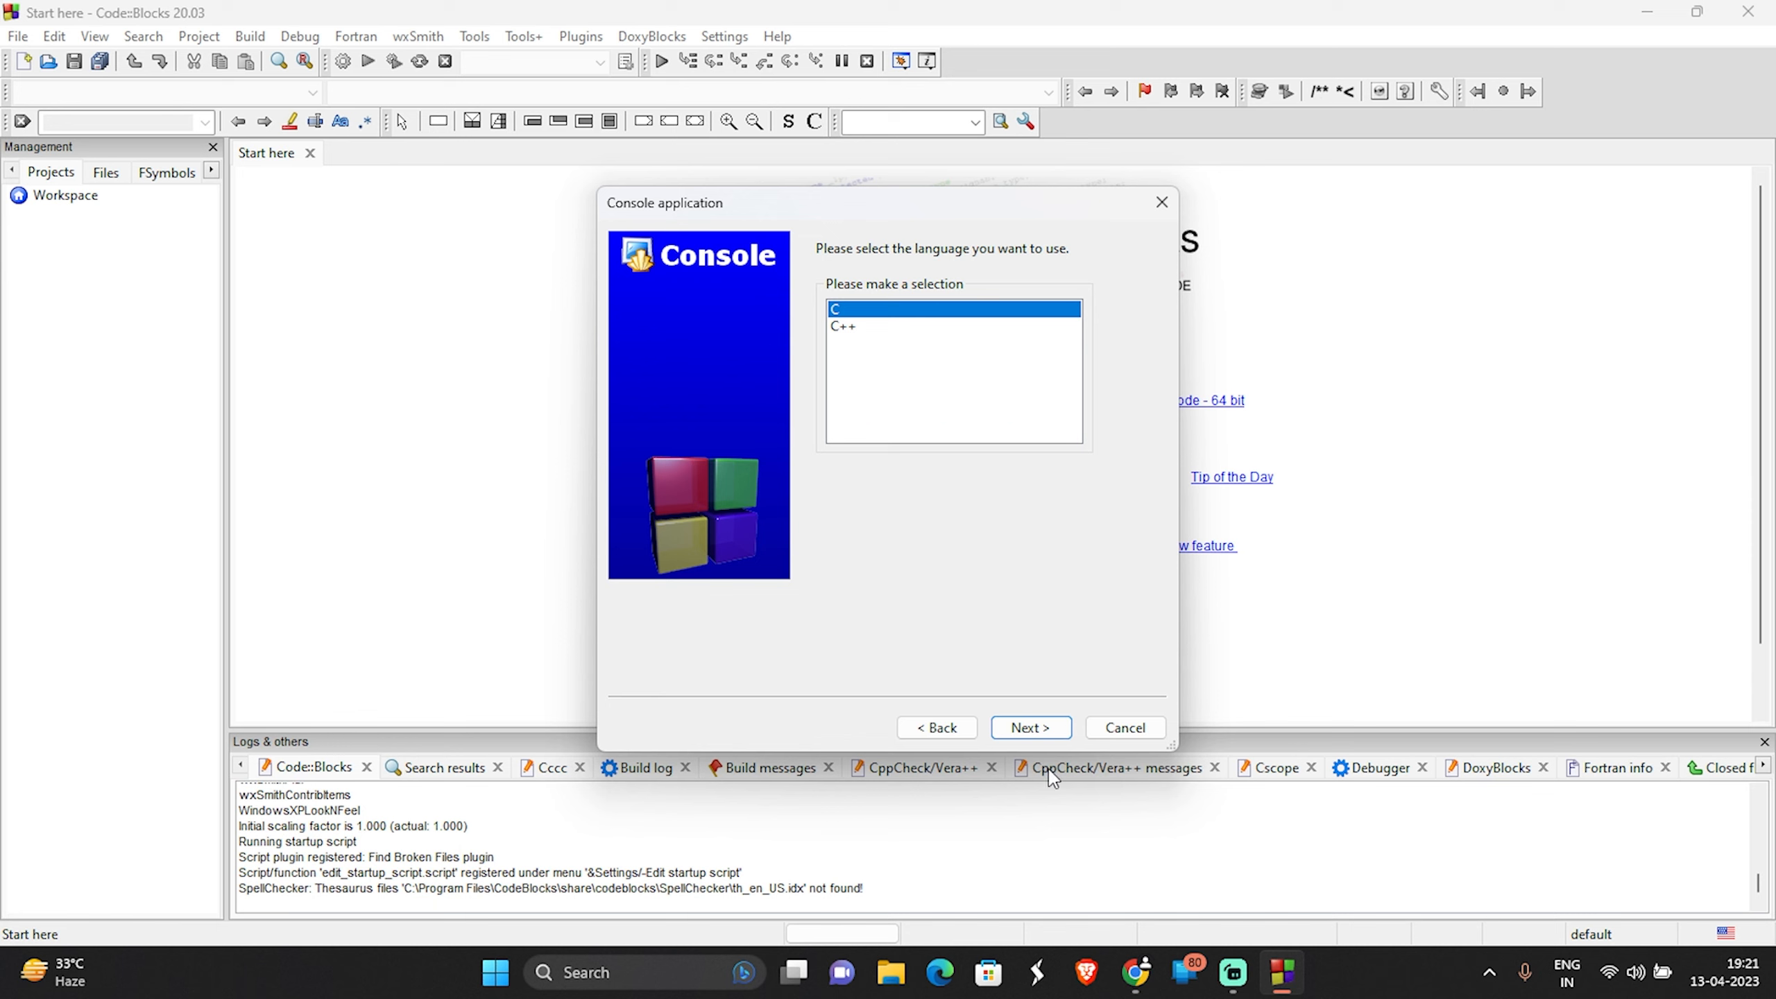
{"action": "left_click", "coordinate": [1039, 732]}
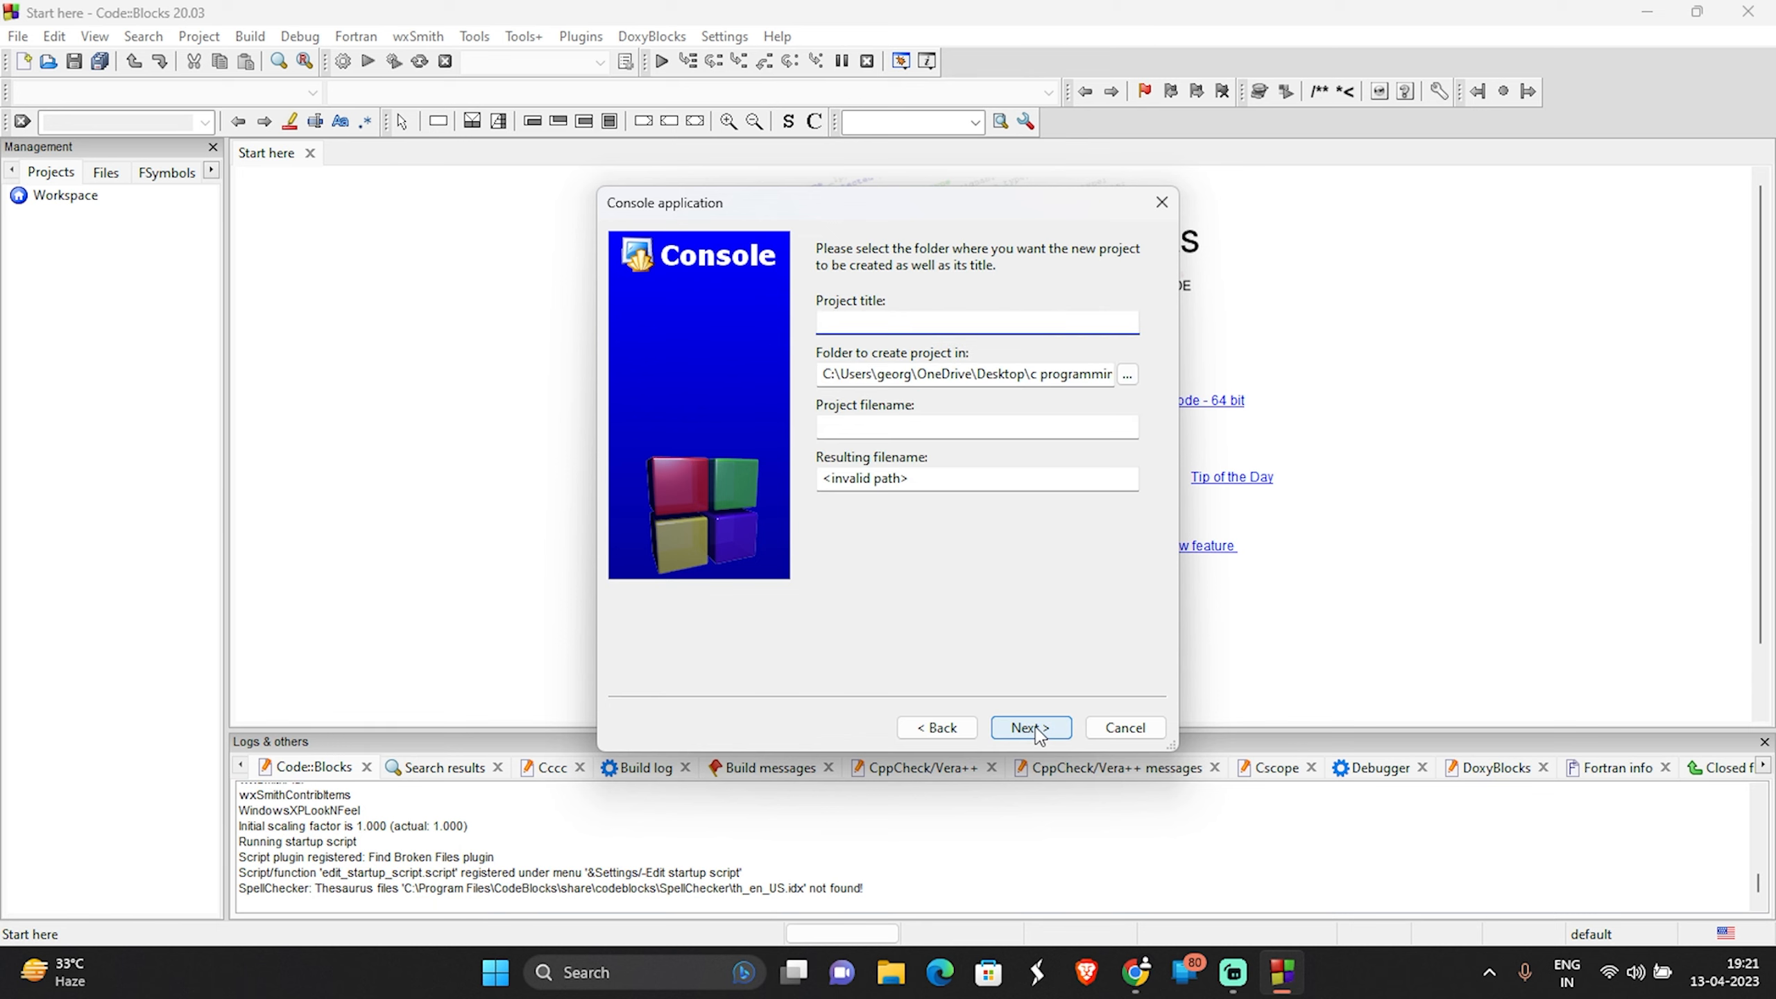
Step: Title the project myProject, place it in the Desktop's "c programming" folder, and accept using the existing project directory
{"action": "type", "text": "m"}
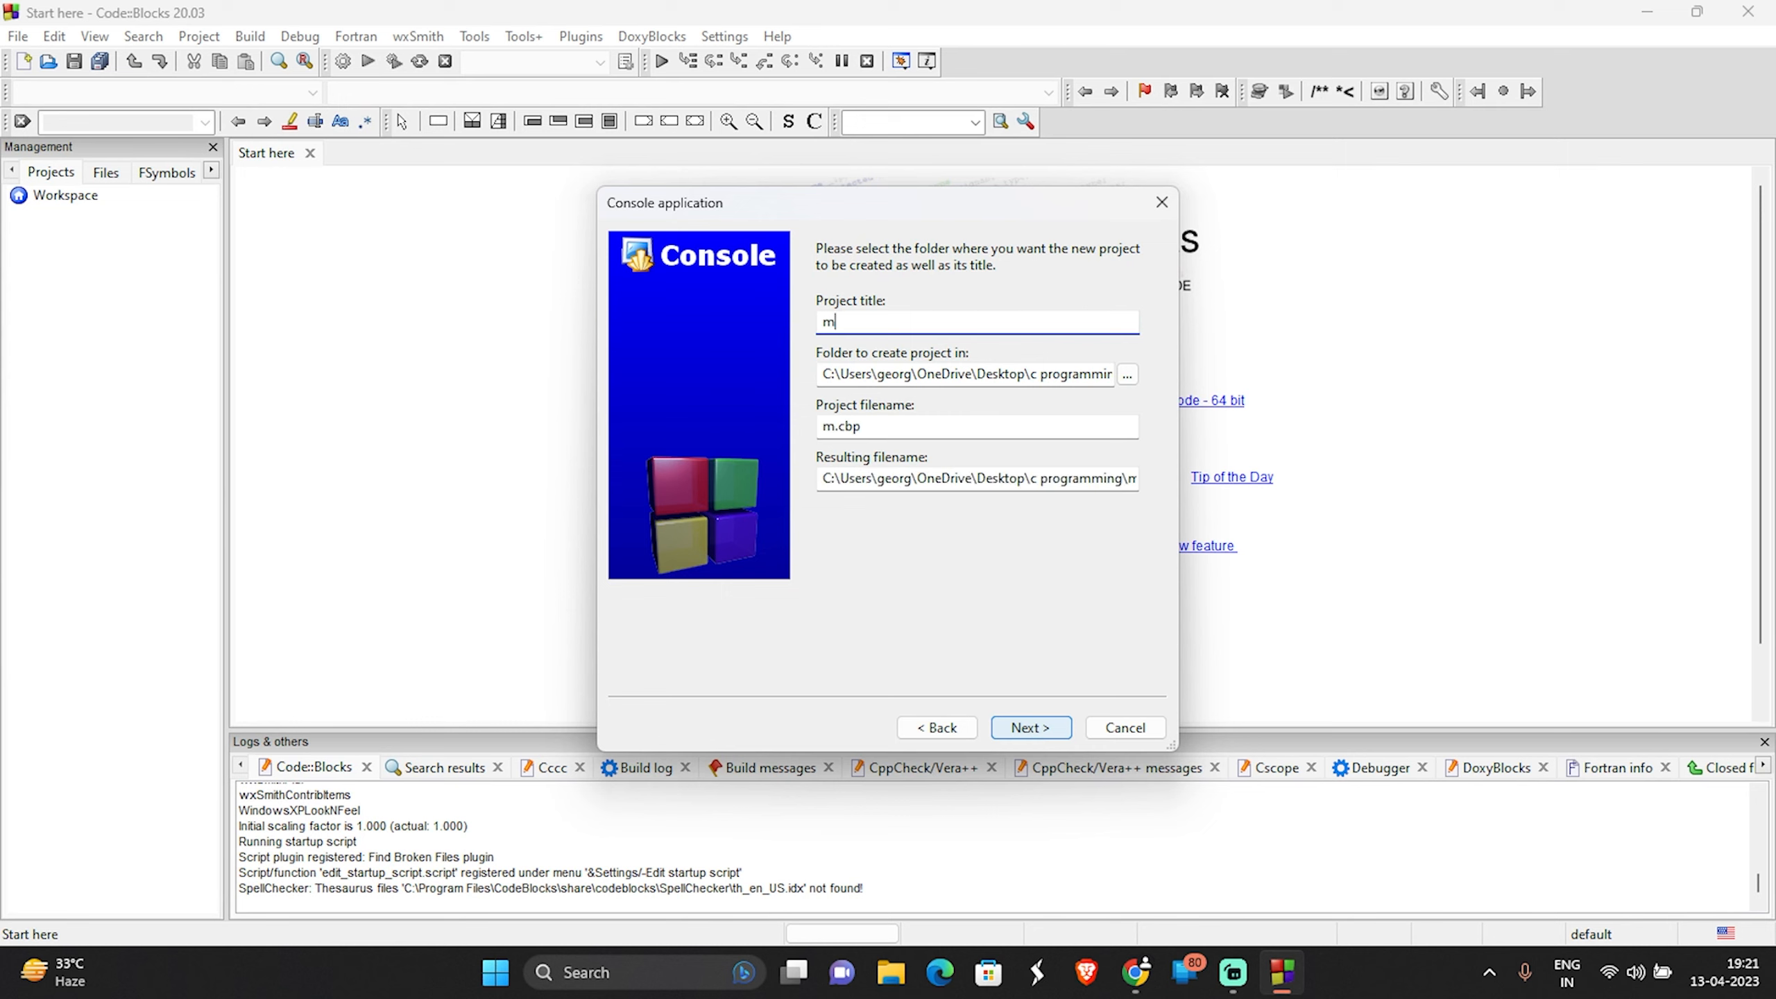
{"action": "type", "text": "yProject"}
{"action": "left_click", "coordinate": [1128, 376]}
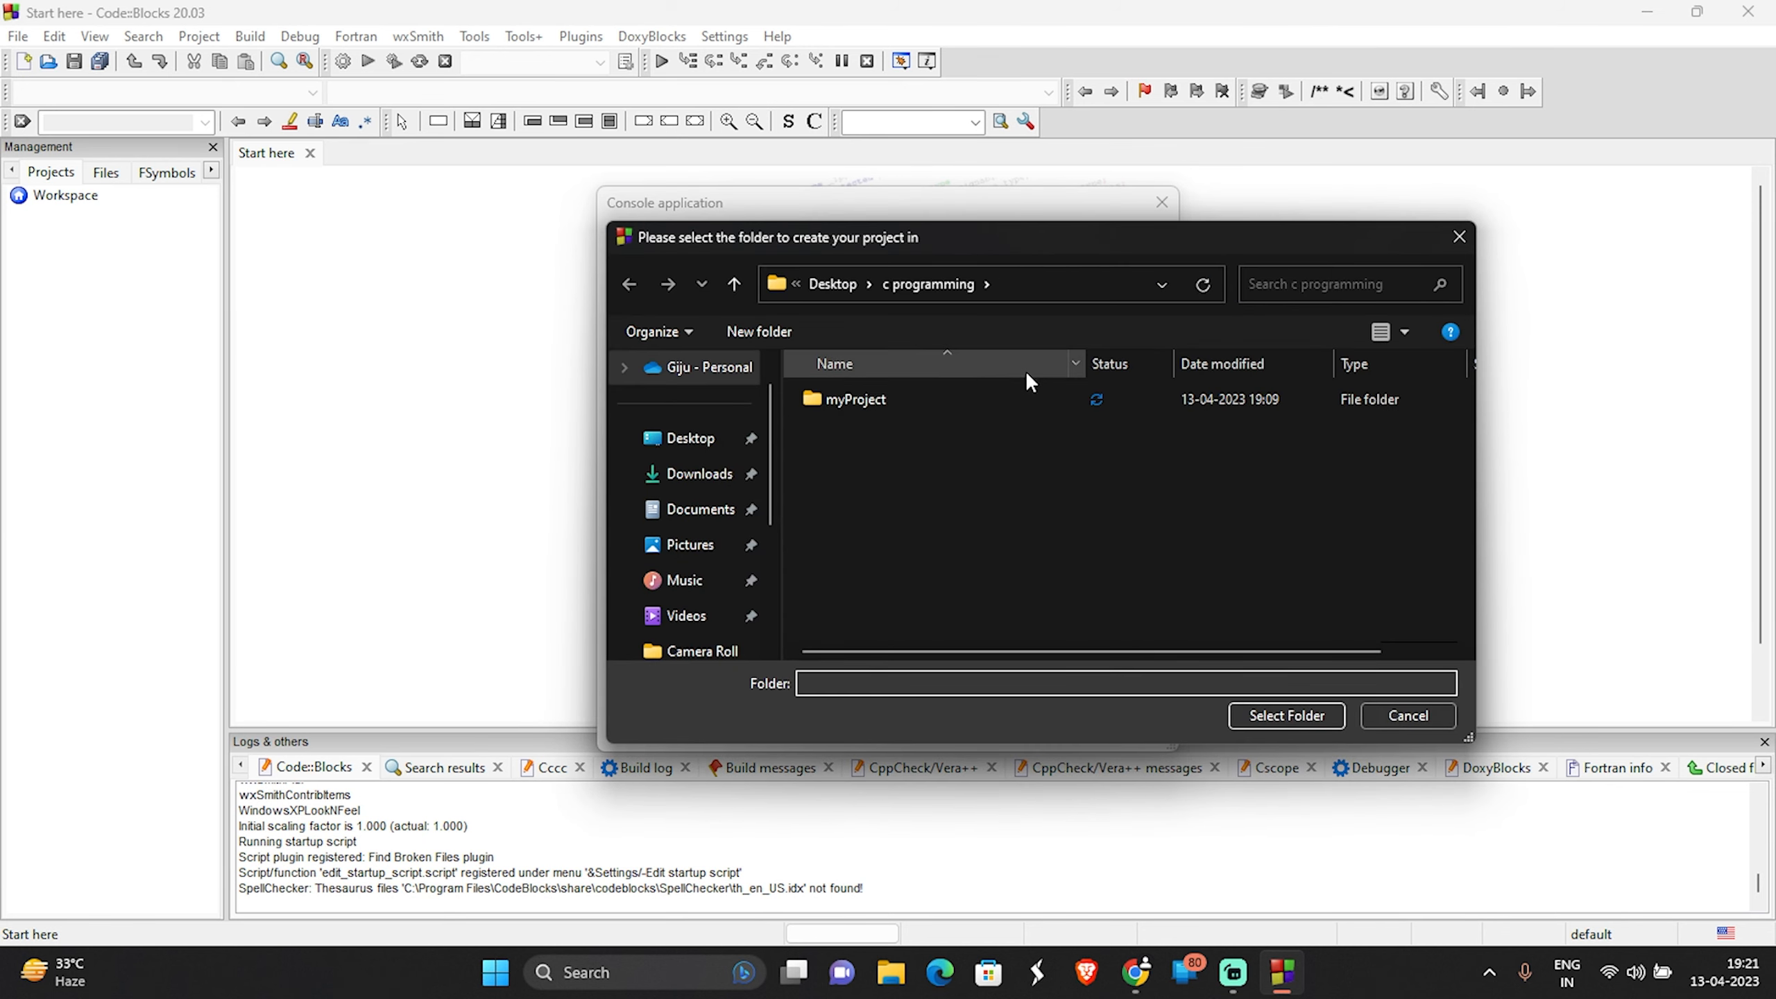
{"action": "left_click", "coordinate": [928, 283]}
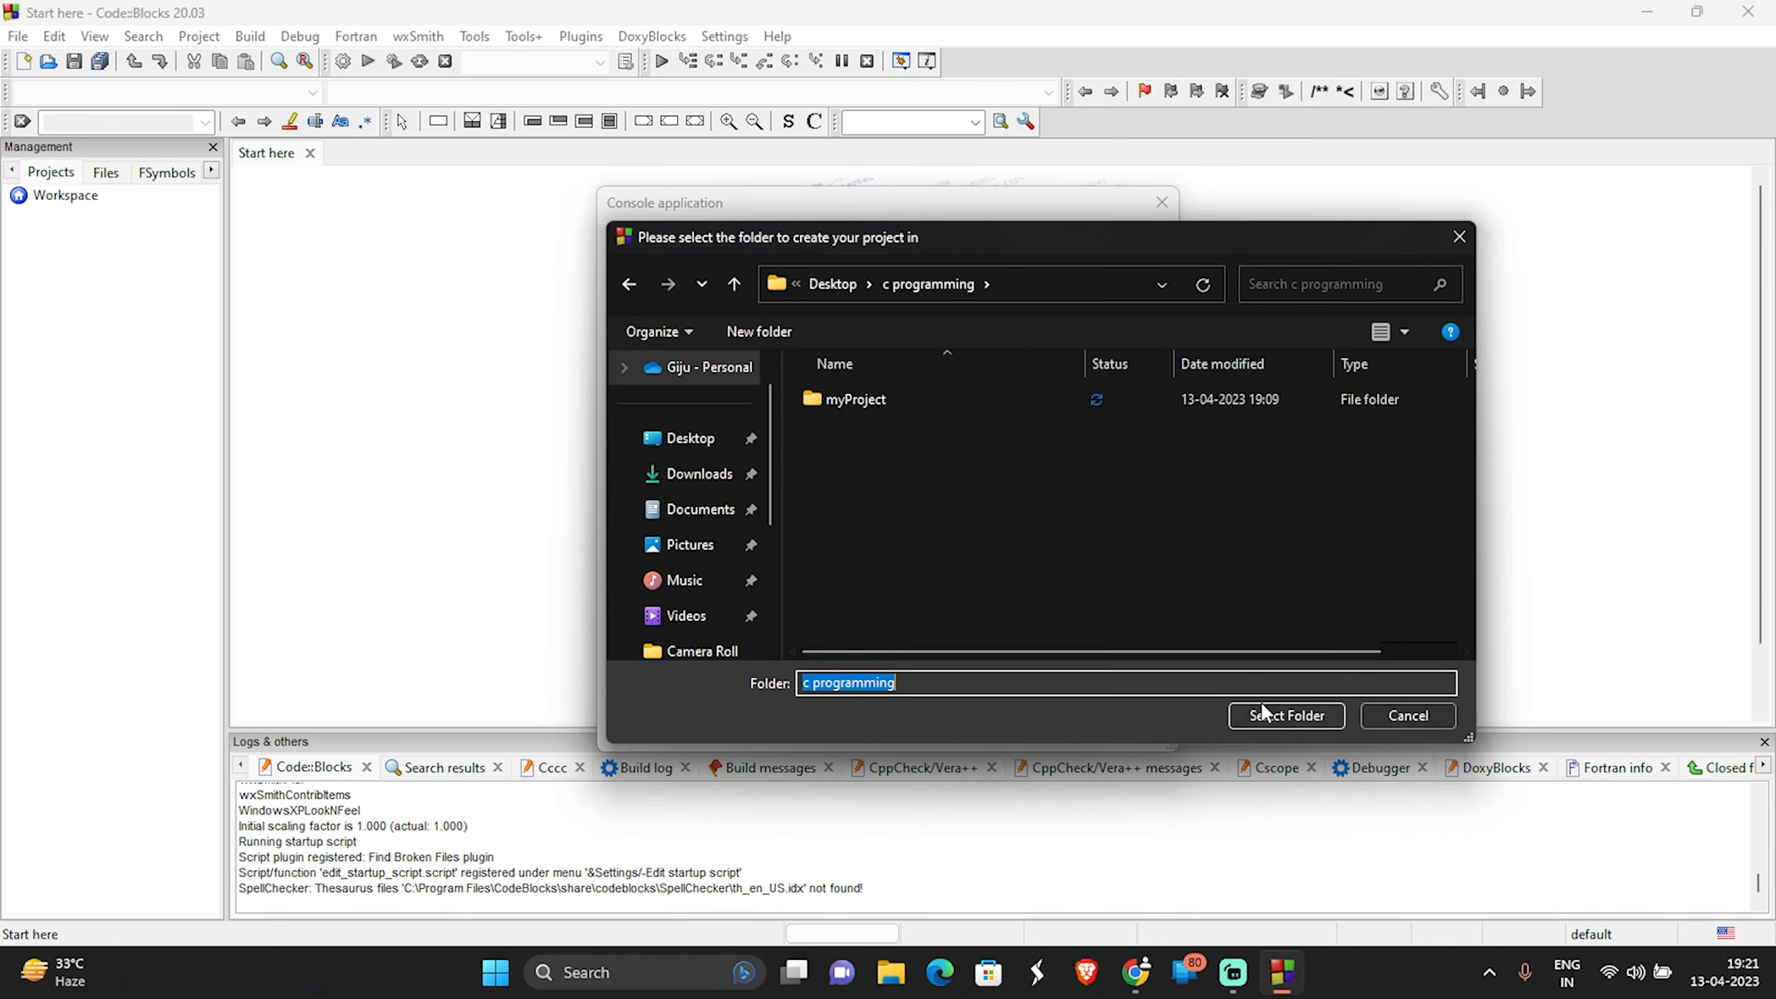
{"action": "left_click", "coordinate": [1267, 730]}
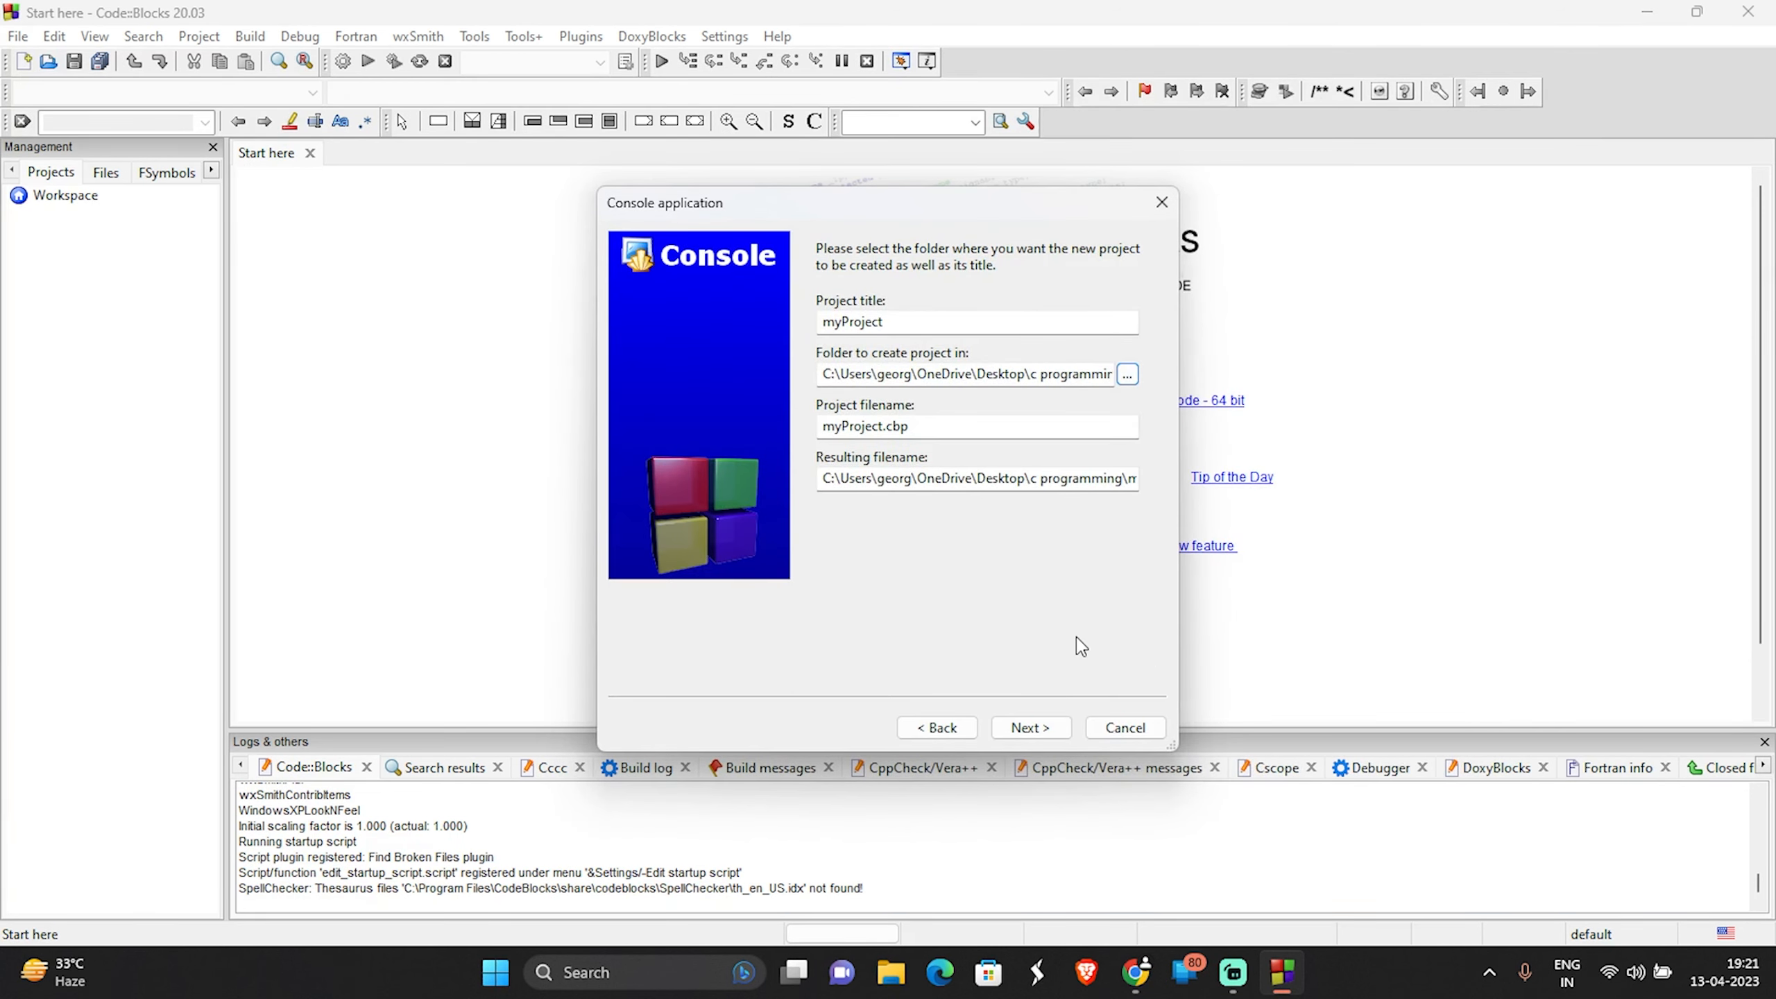
{"action": "left_click", "coordinate": [1035, 721]}
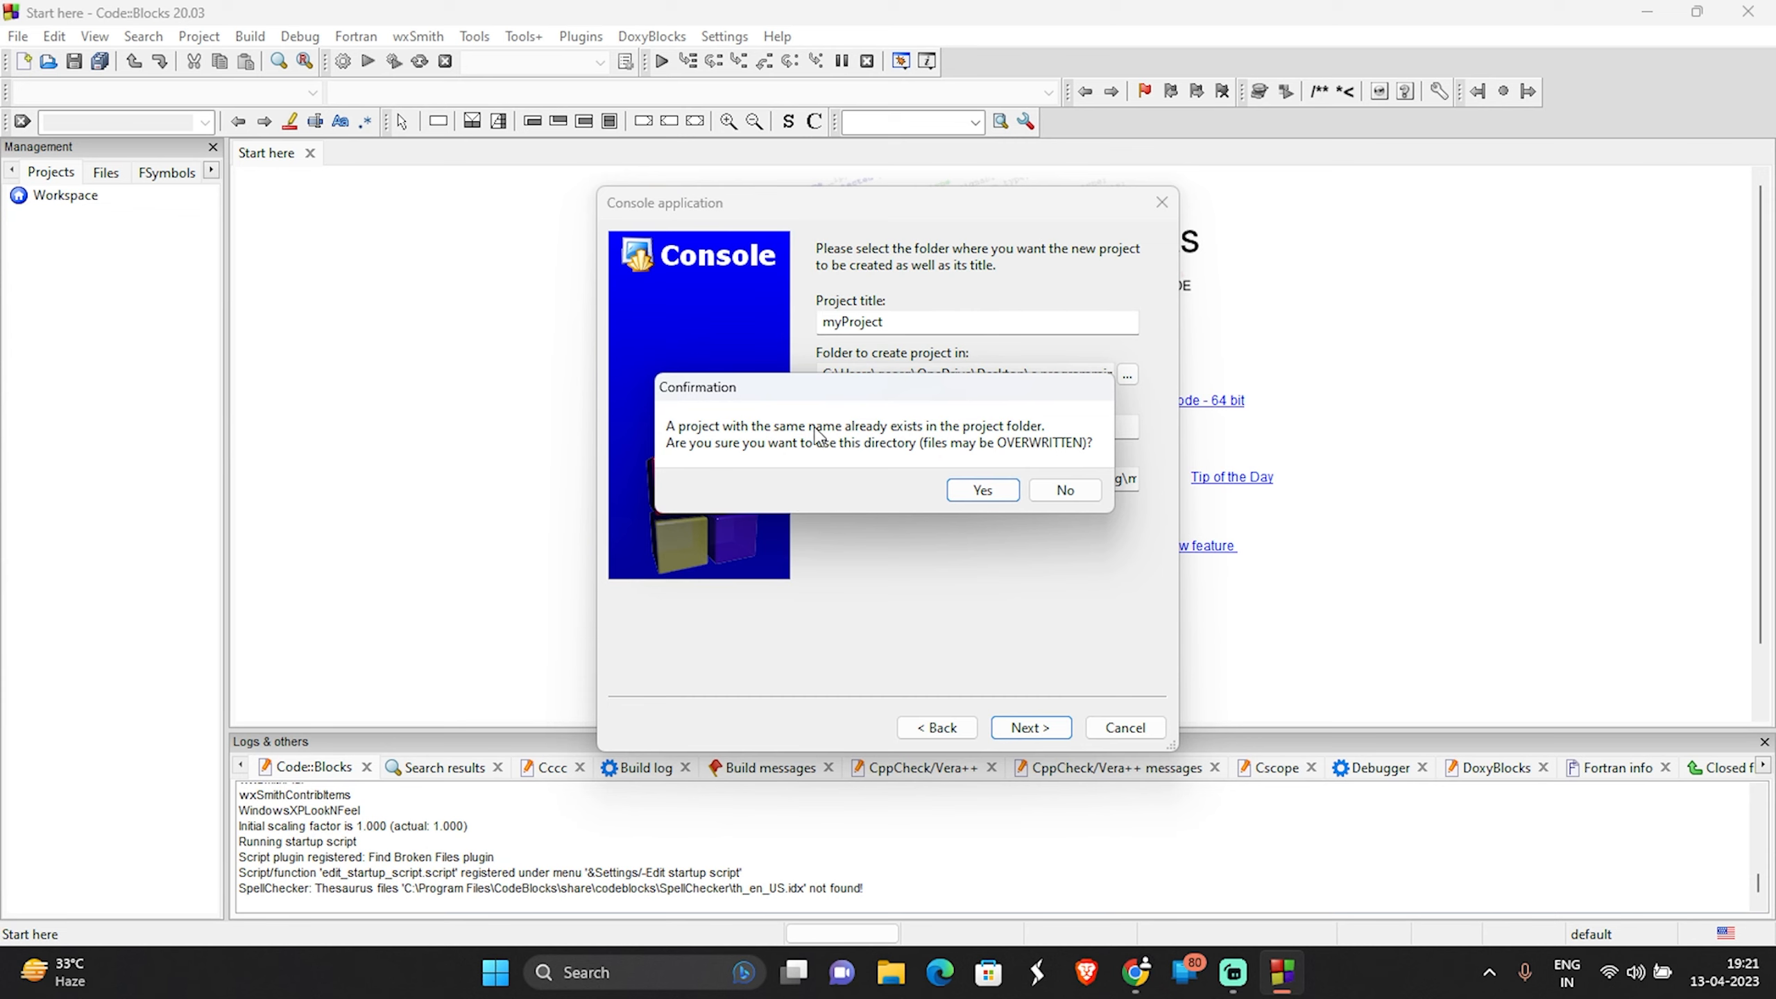
{"action": "left_click", "coordinate": [981, 487]}
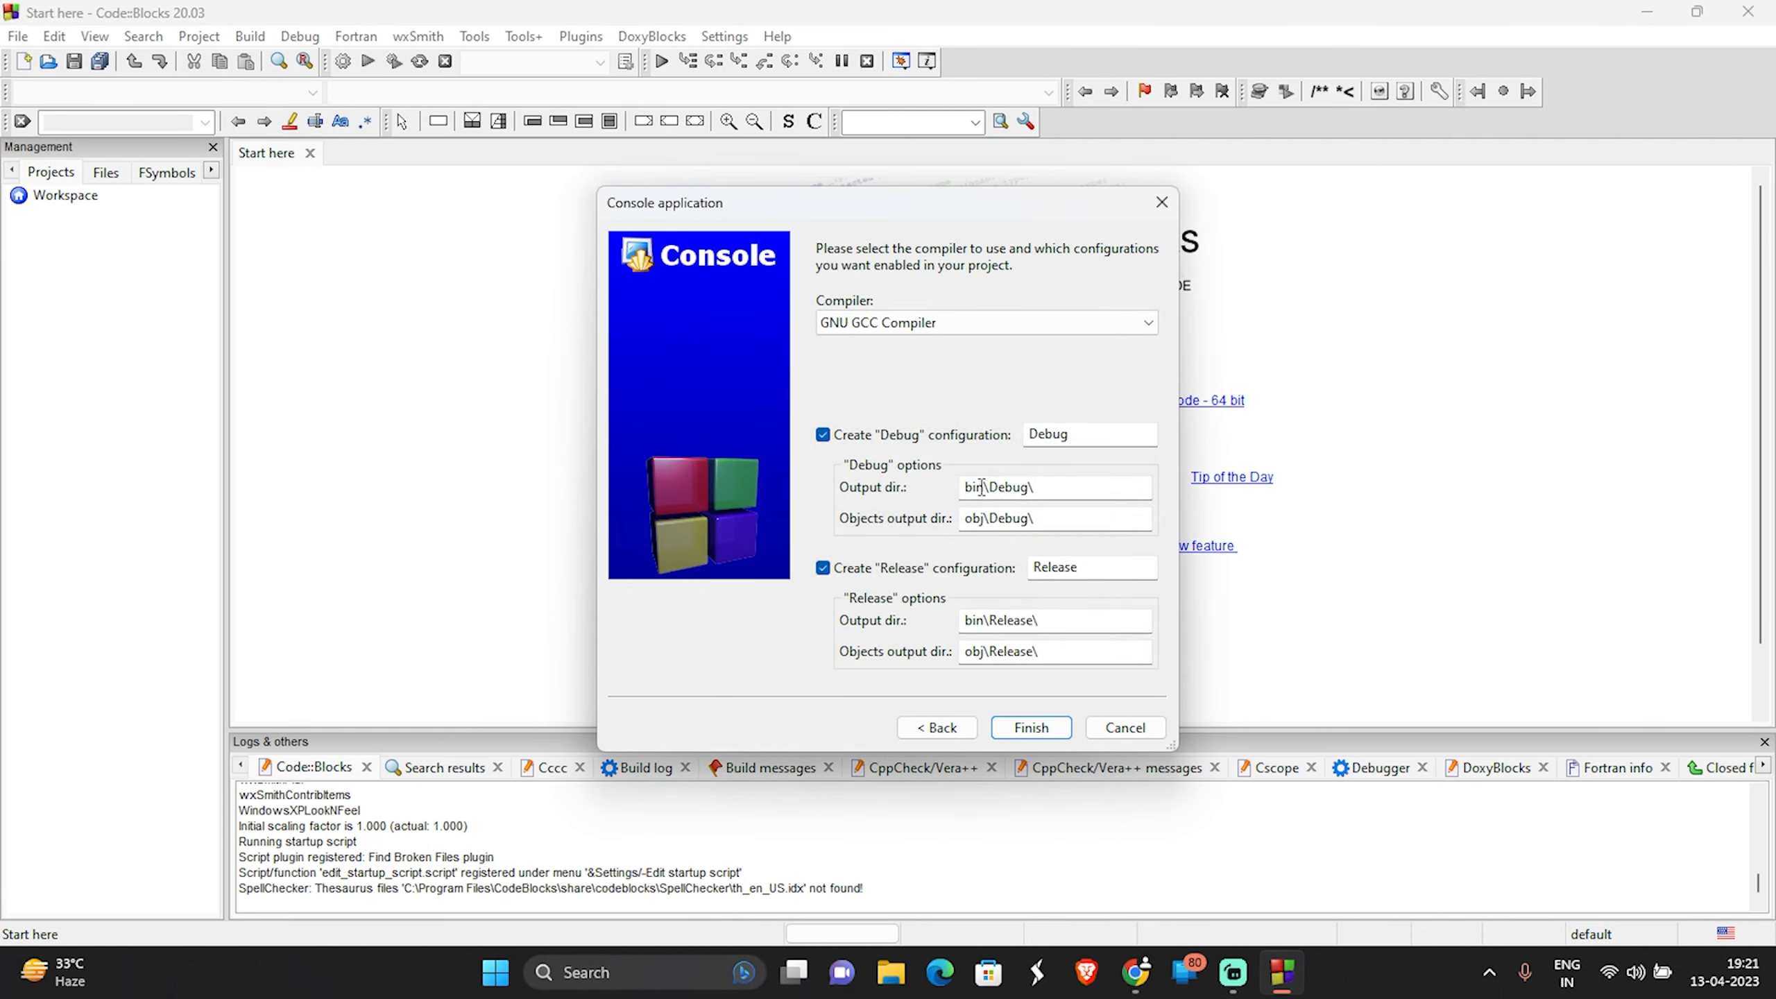
Step: Create the project with GNU GCC Compiler and Debug and Release configurations, overwriting the existing project file and main.c
{"action": "left_click", "coordinate": [1032, 728]}
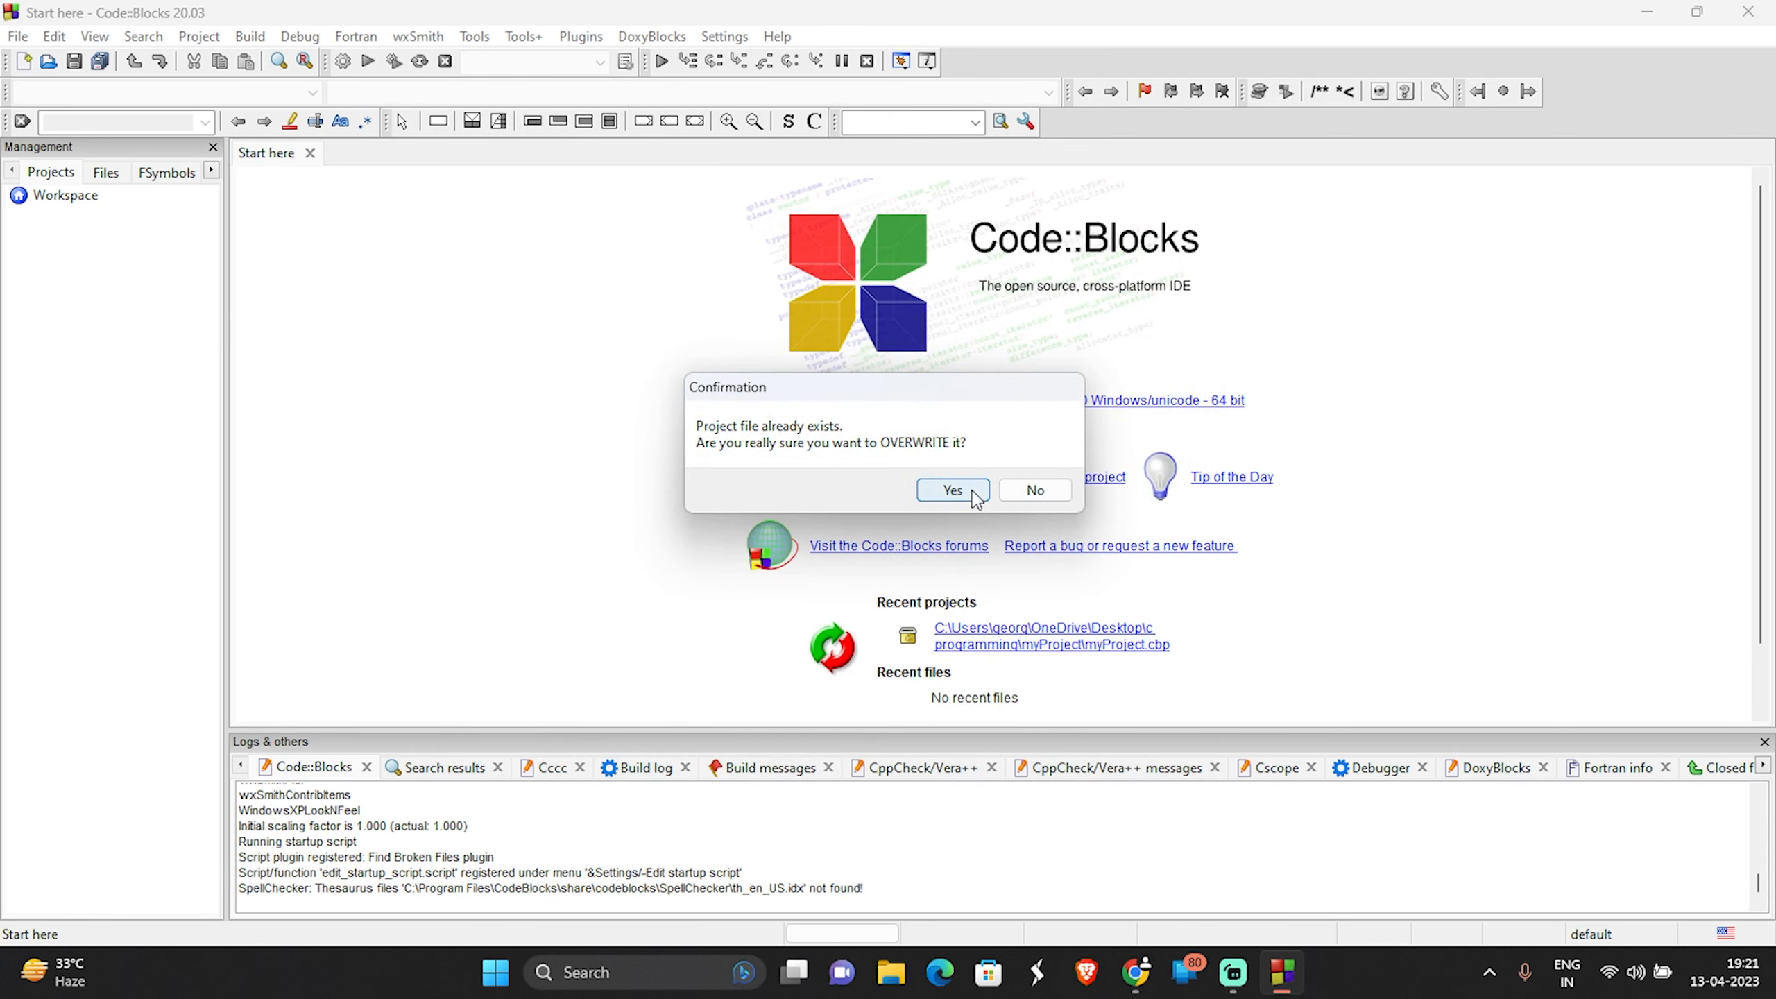
{"action": "left_click", "coordinate": [964, 491]}
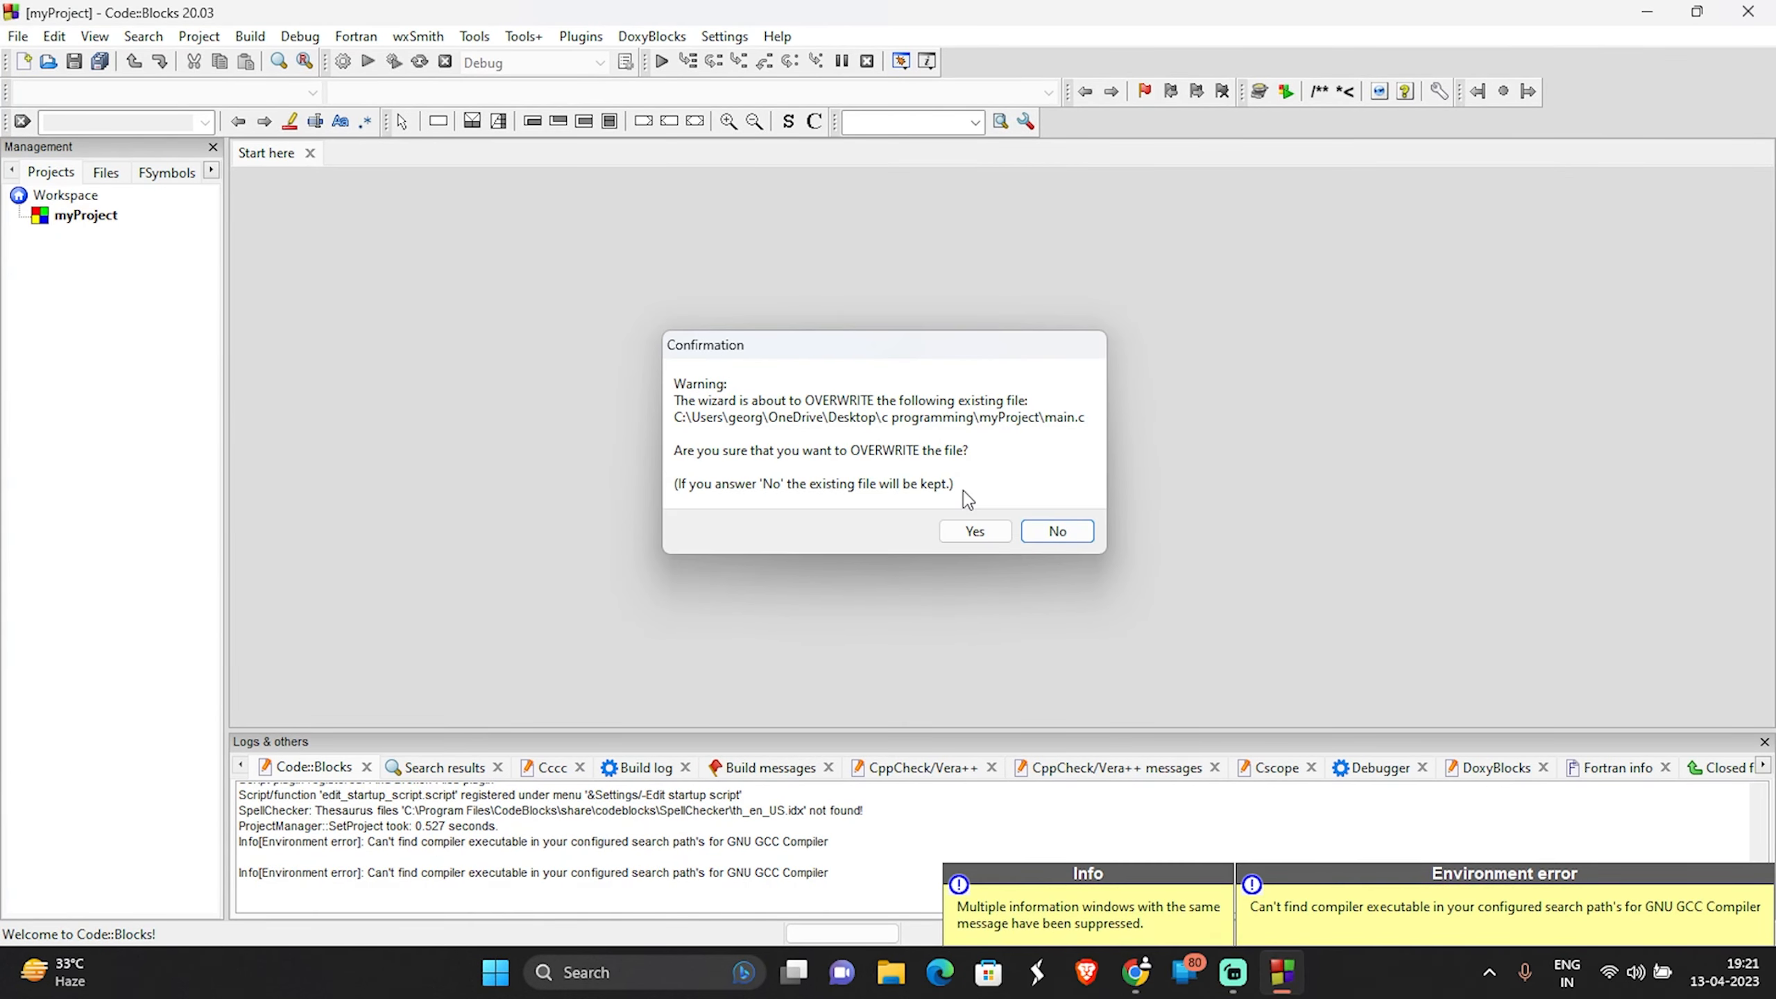
{"action": "left_click", "coordinate": [979, 529]}
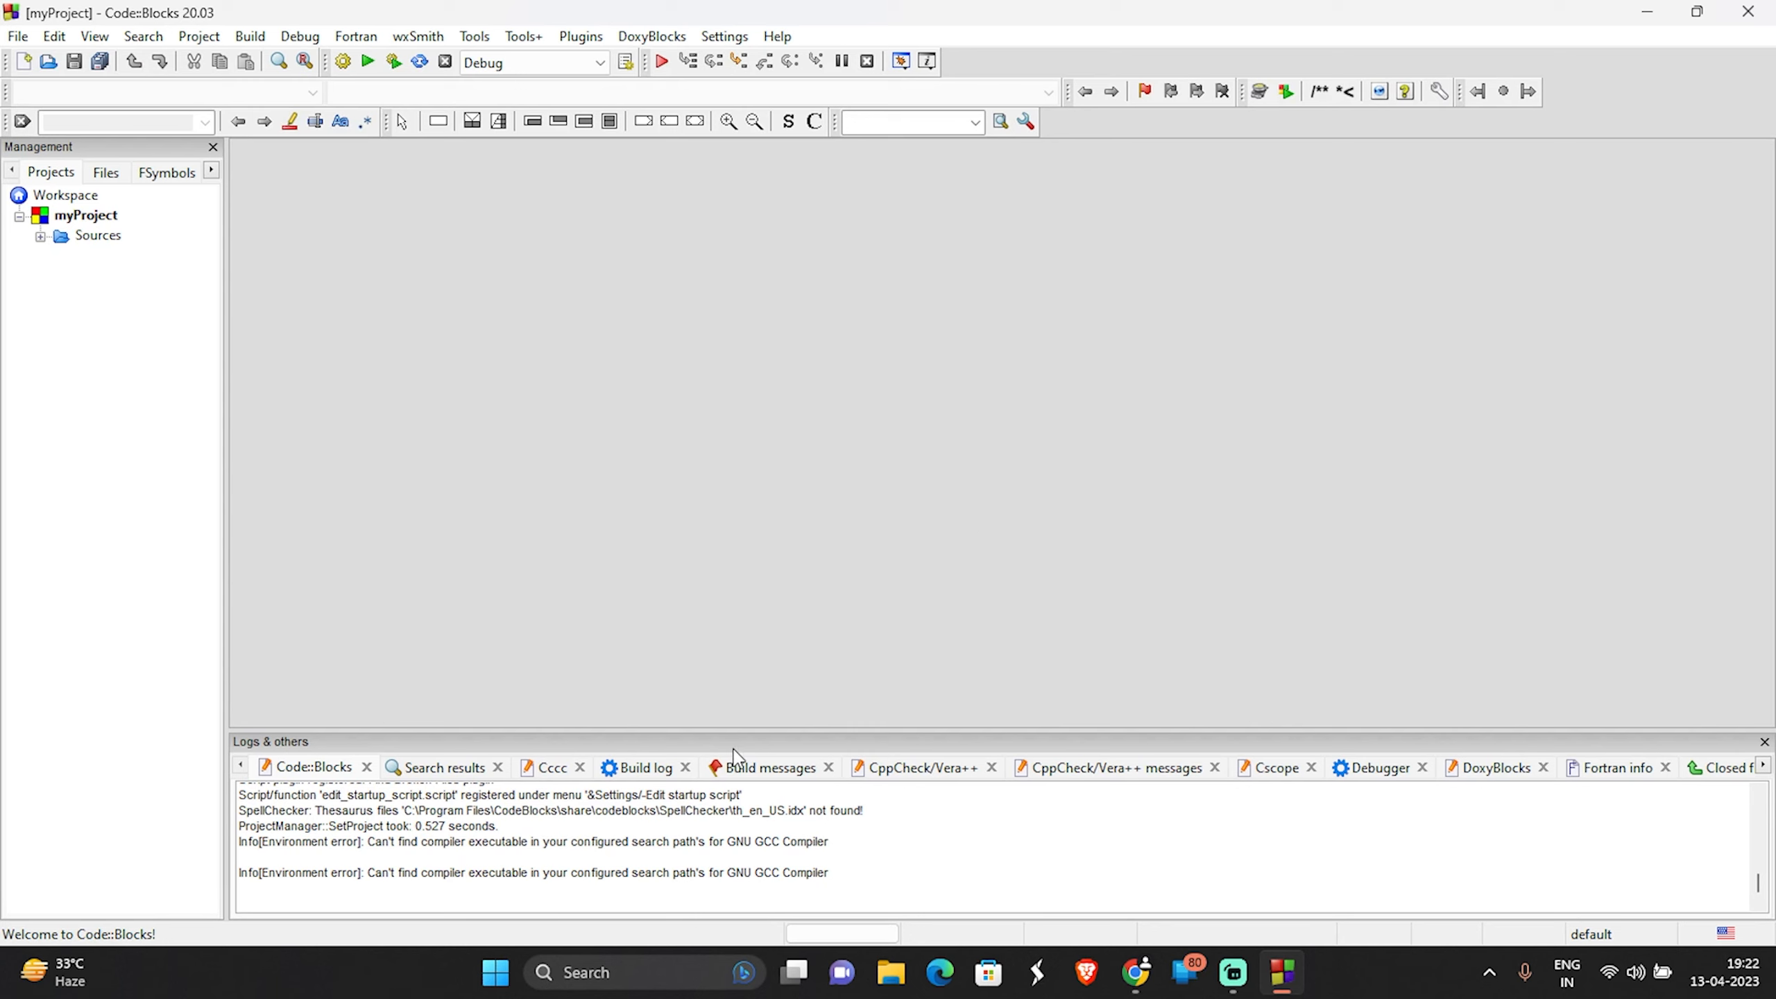
Step: Switch to File Explorer, open C:\Program Files\CodeBlocks\MinGW\bin and copy the folder's path
{"action": "left_click", "coordinate": [895, 976]}
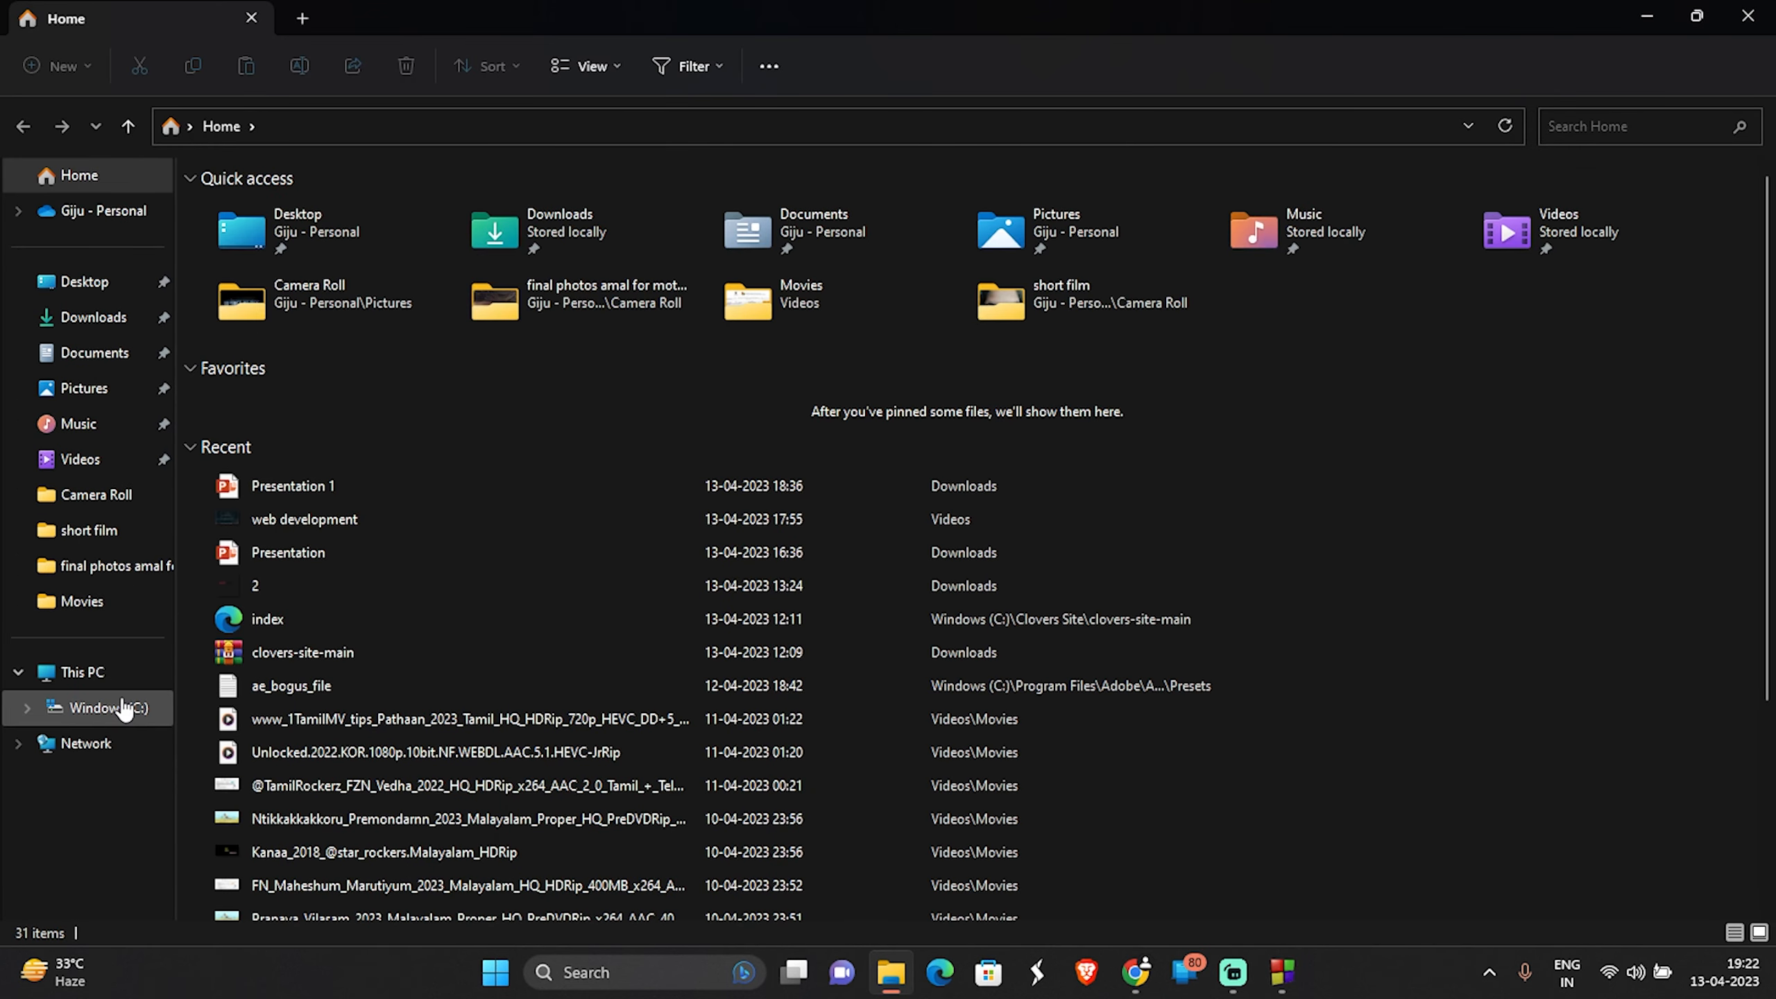
{"action": "left_click", "coordinate": [120, 706]}
{"action": "double_click", "coordinate": [350, 340]}
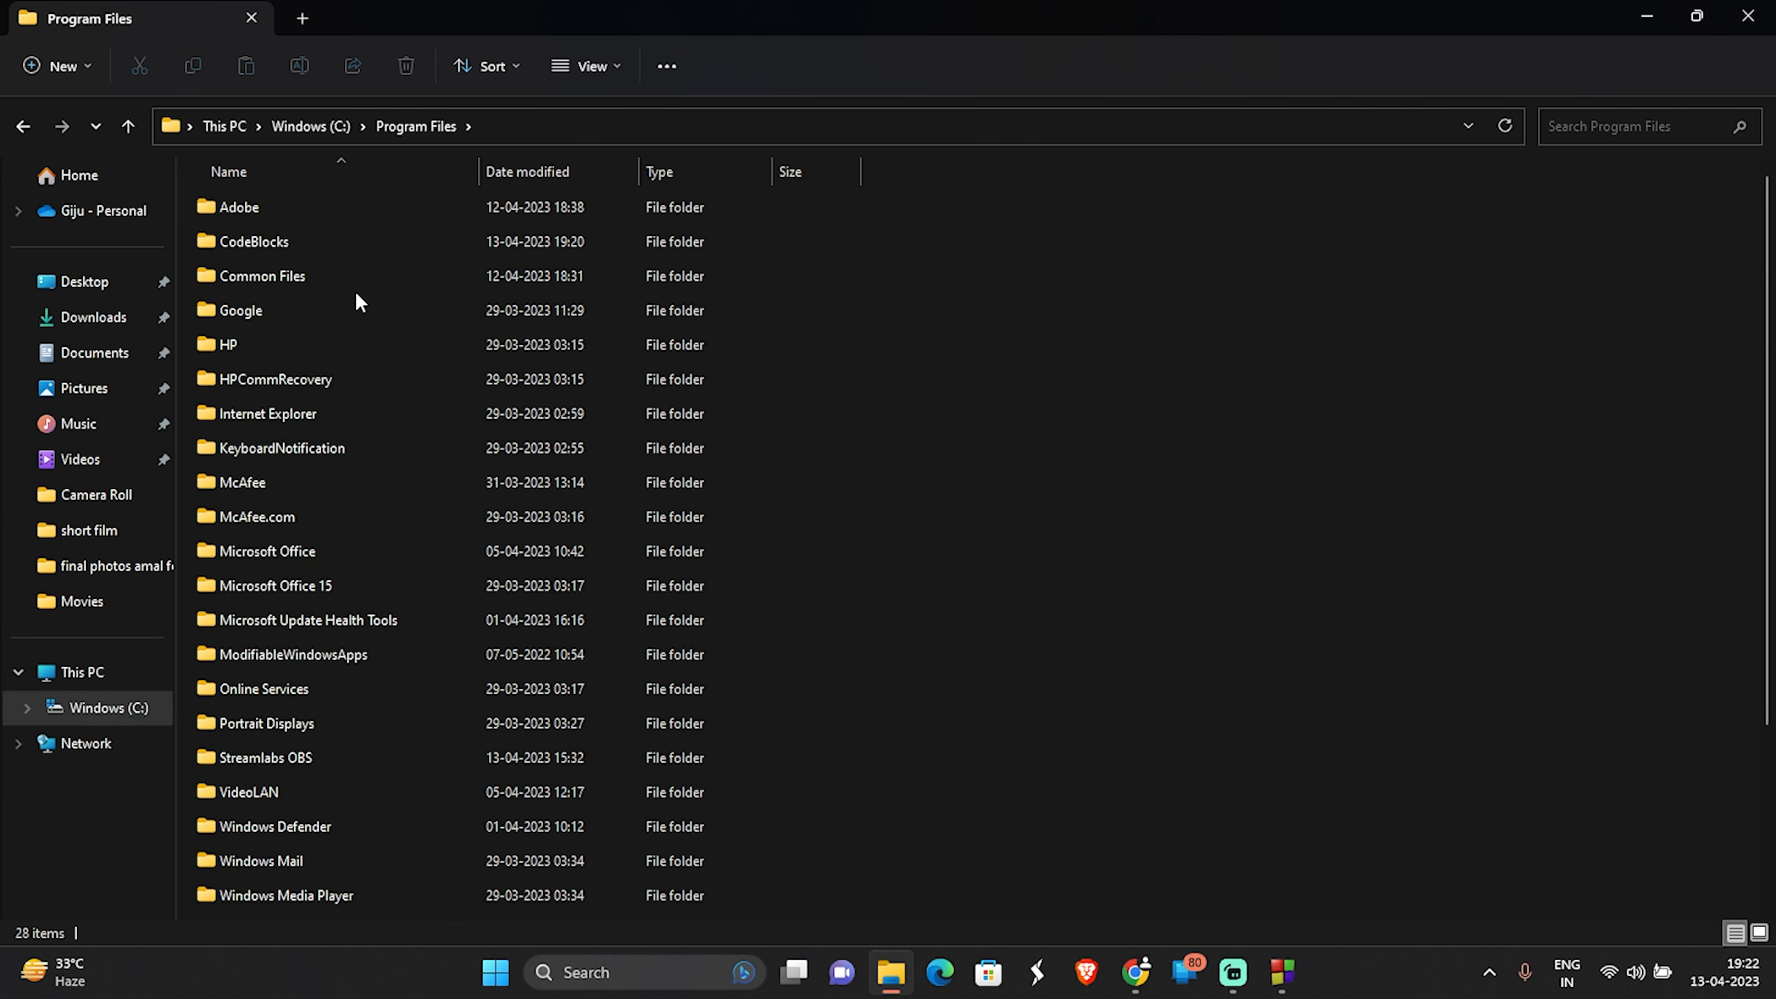
{"action": "double_click", "coordinate": [341, 240]}
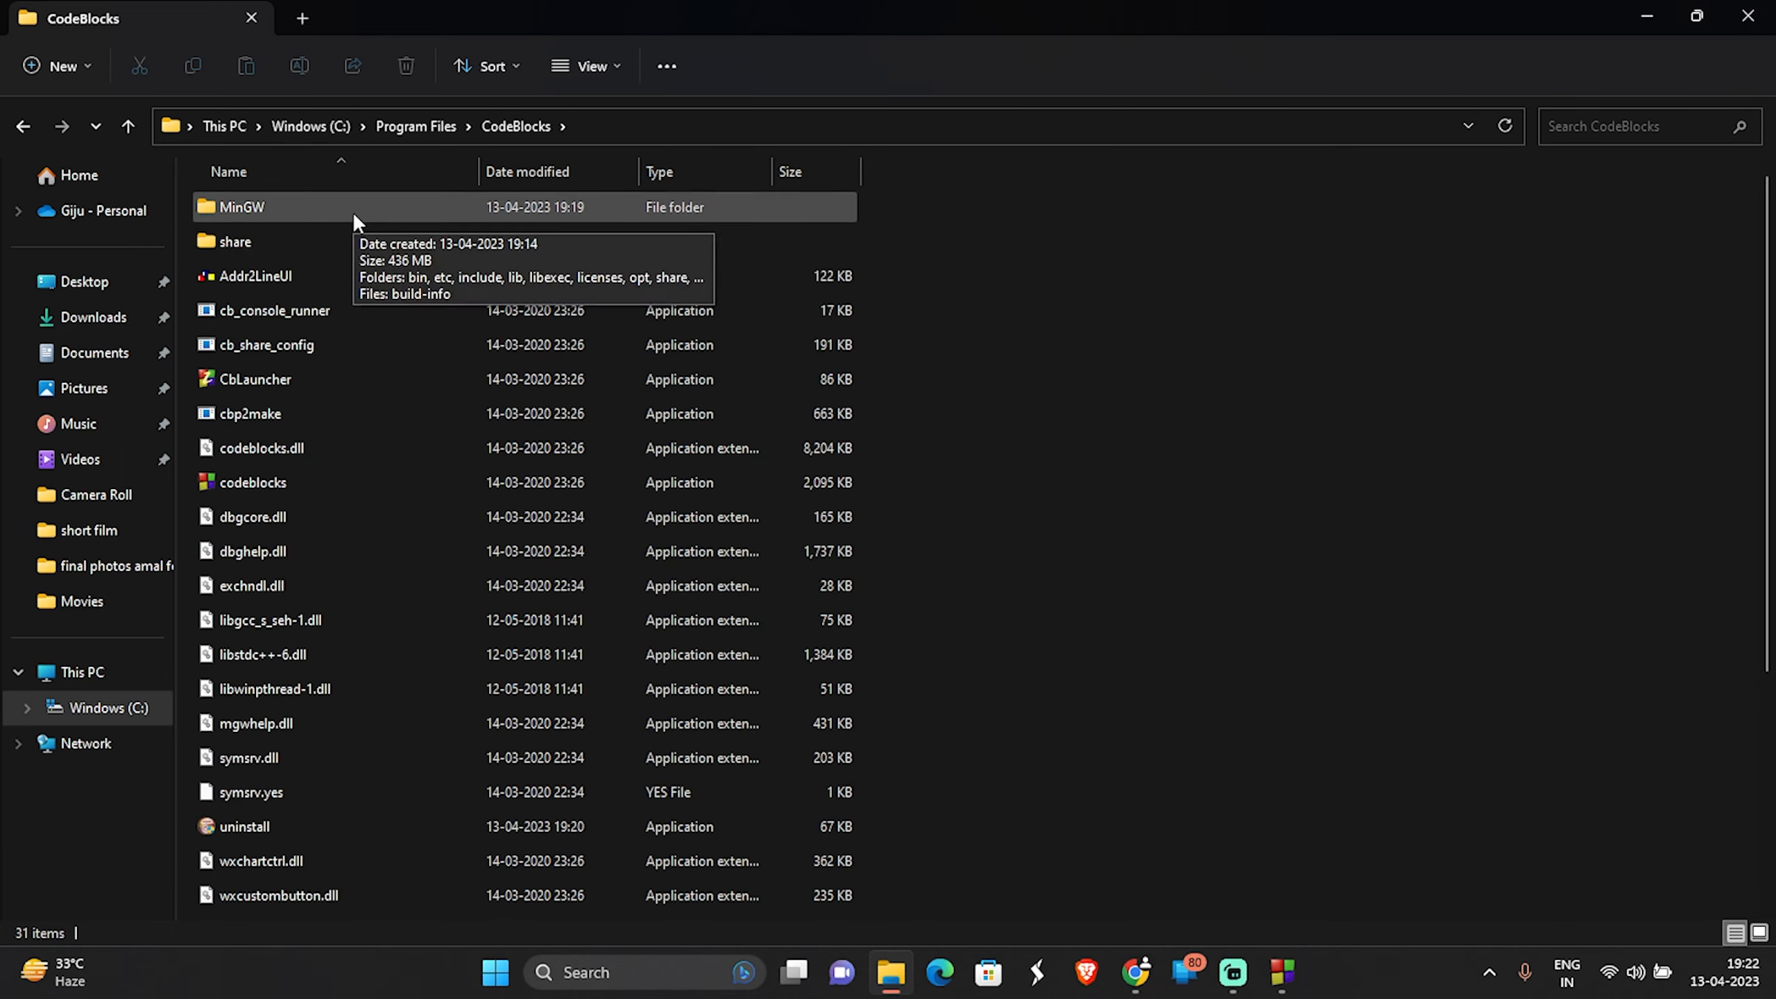
{"action": "double_click", "coordinate": [355, 217]}
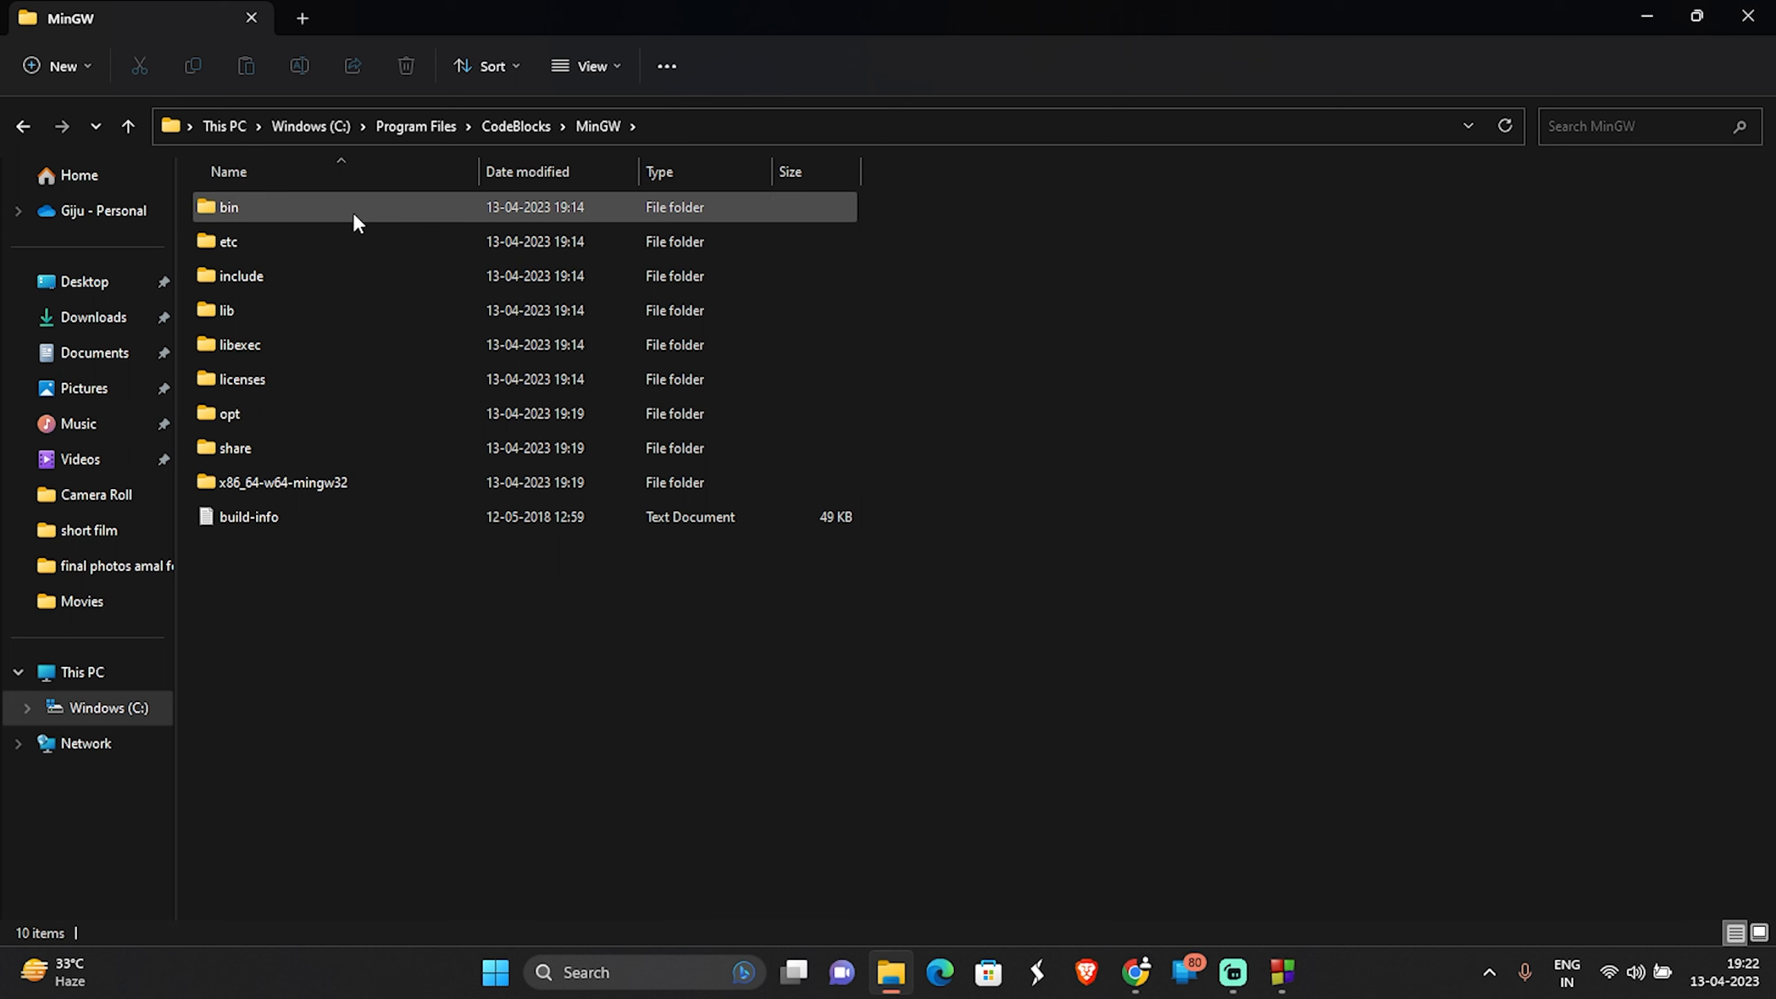
{"action": "double_click", "coordinate": [353, 212]}
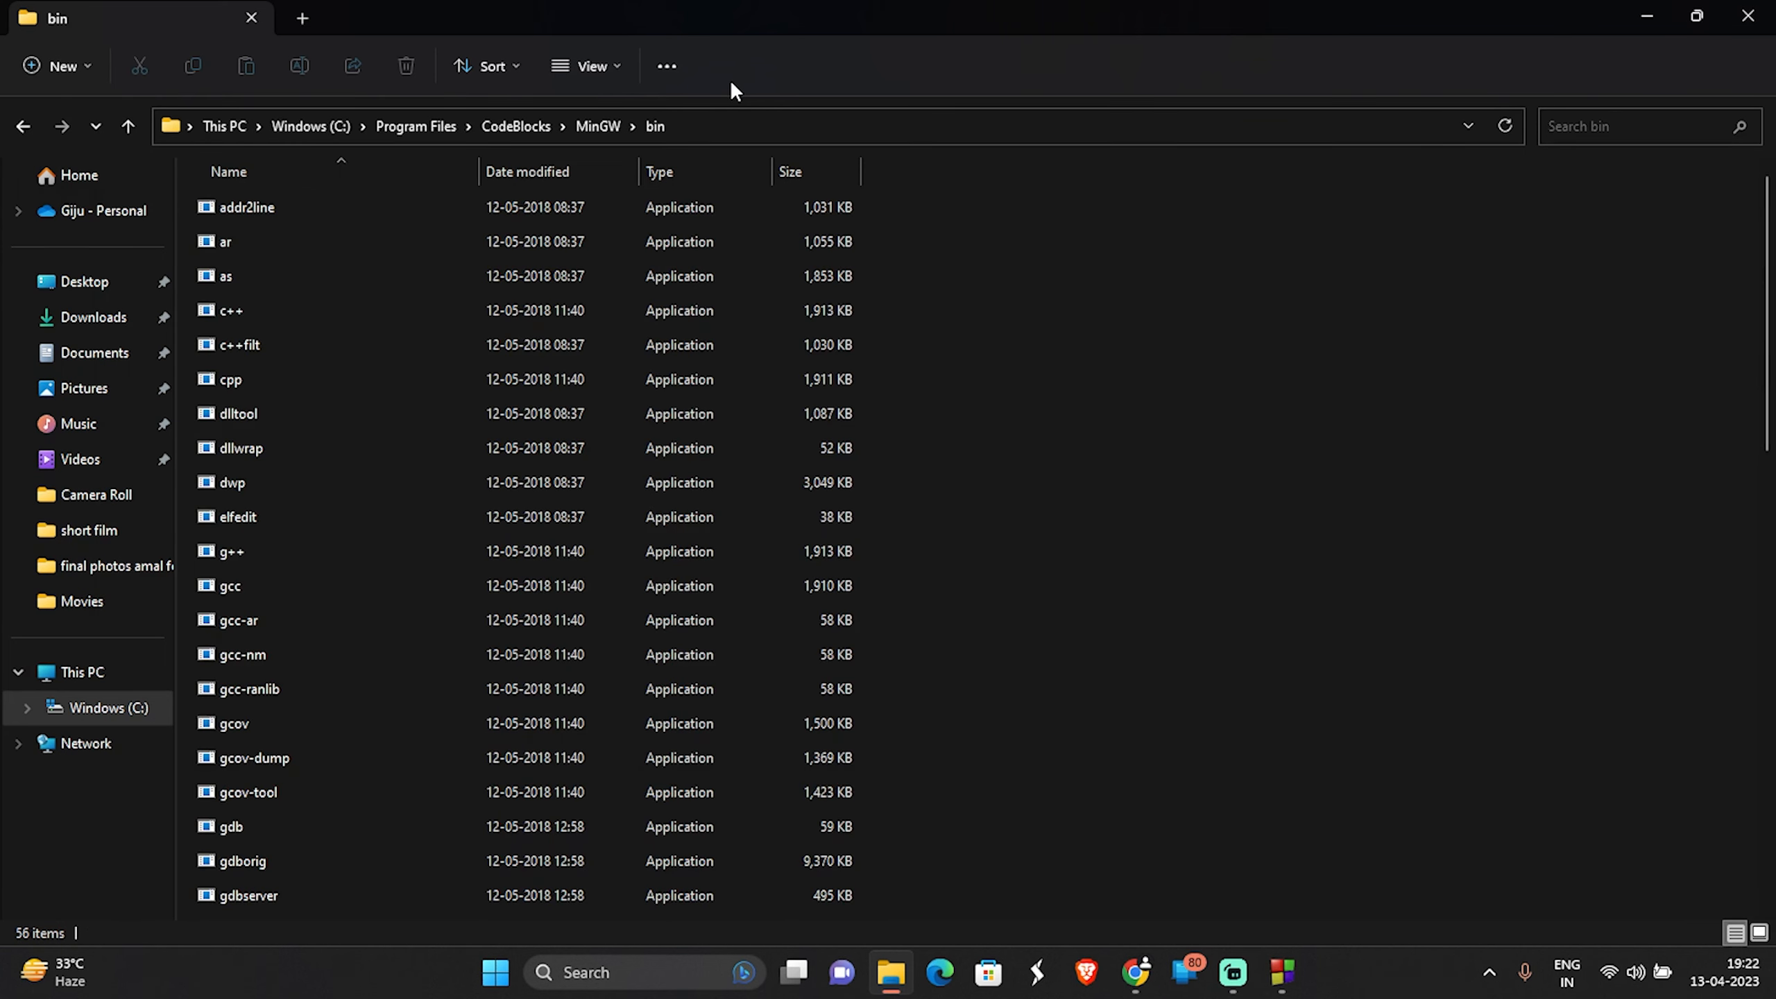
{"action": "left_click", "coordinate": [735, 123]}
{"action": "key", "text": "ctrl+c"}
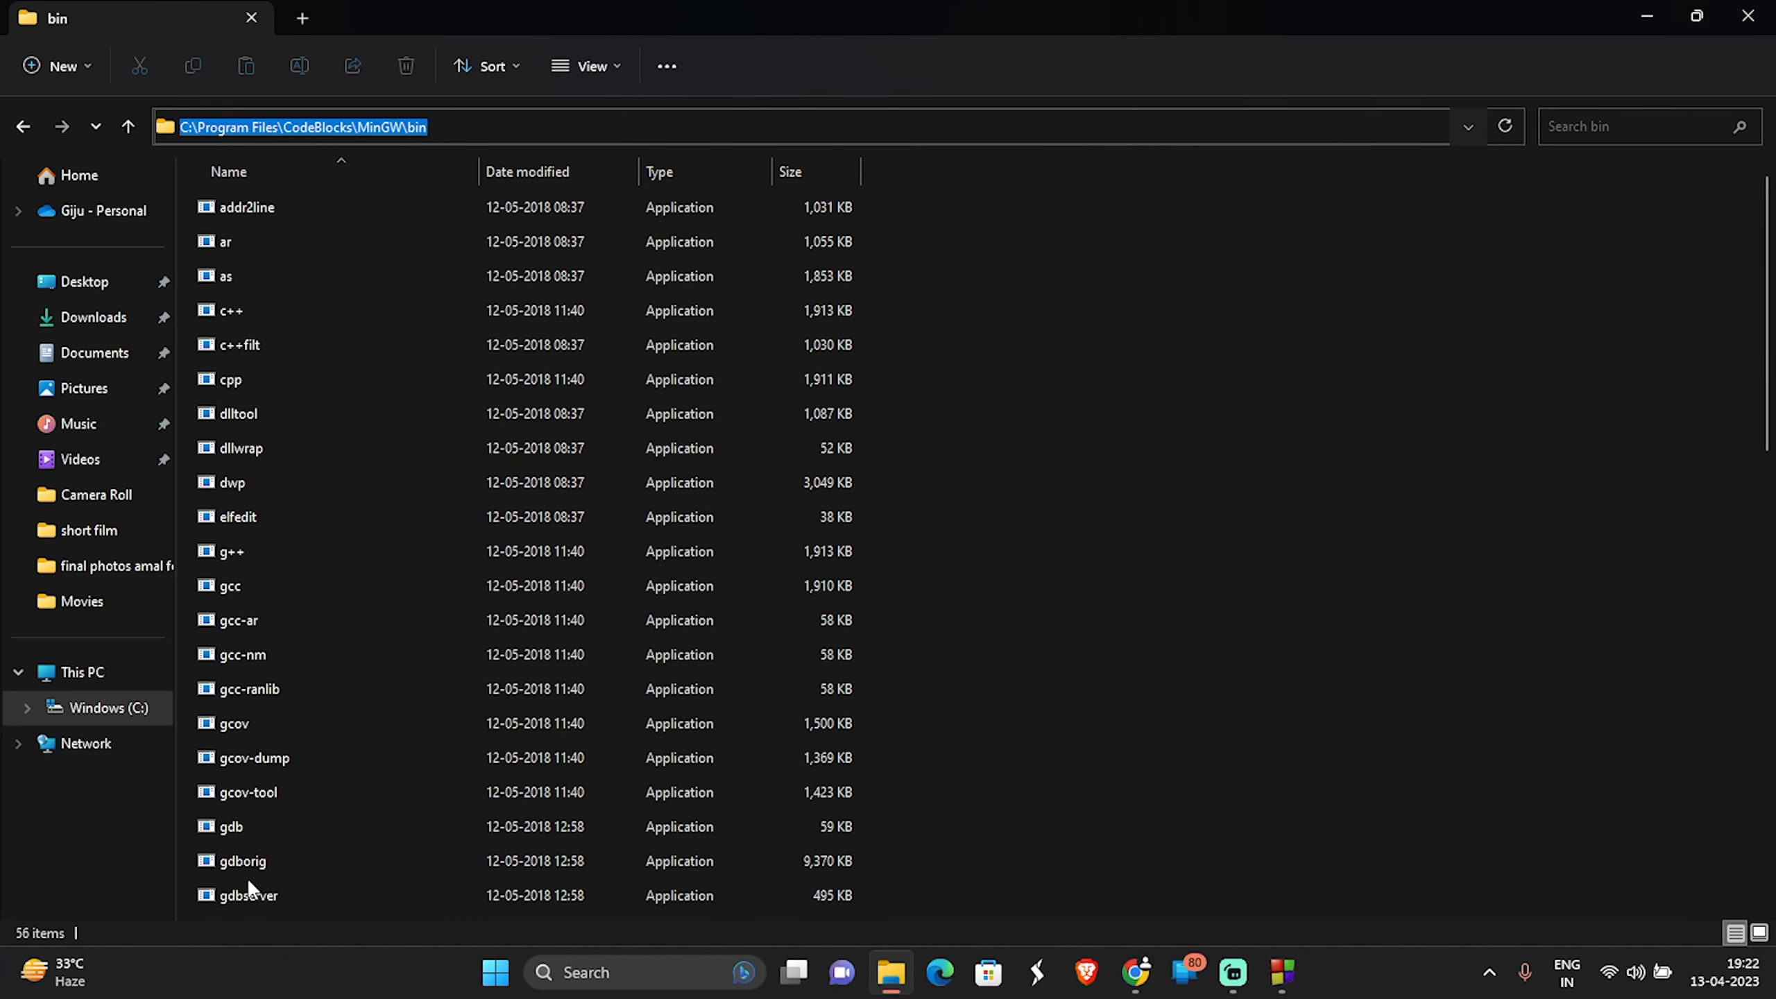
Step: Add the copied path C:\Program Files\CodeBlocks\MinGW\bin as a new entry in the account's Path environment variable and save the changes
{"action": "left_click", "coordinate": [653, 973]}
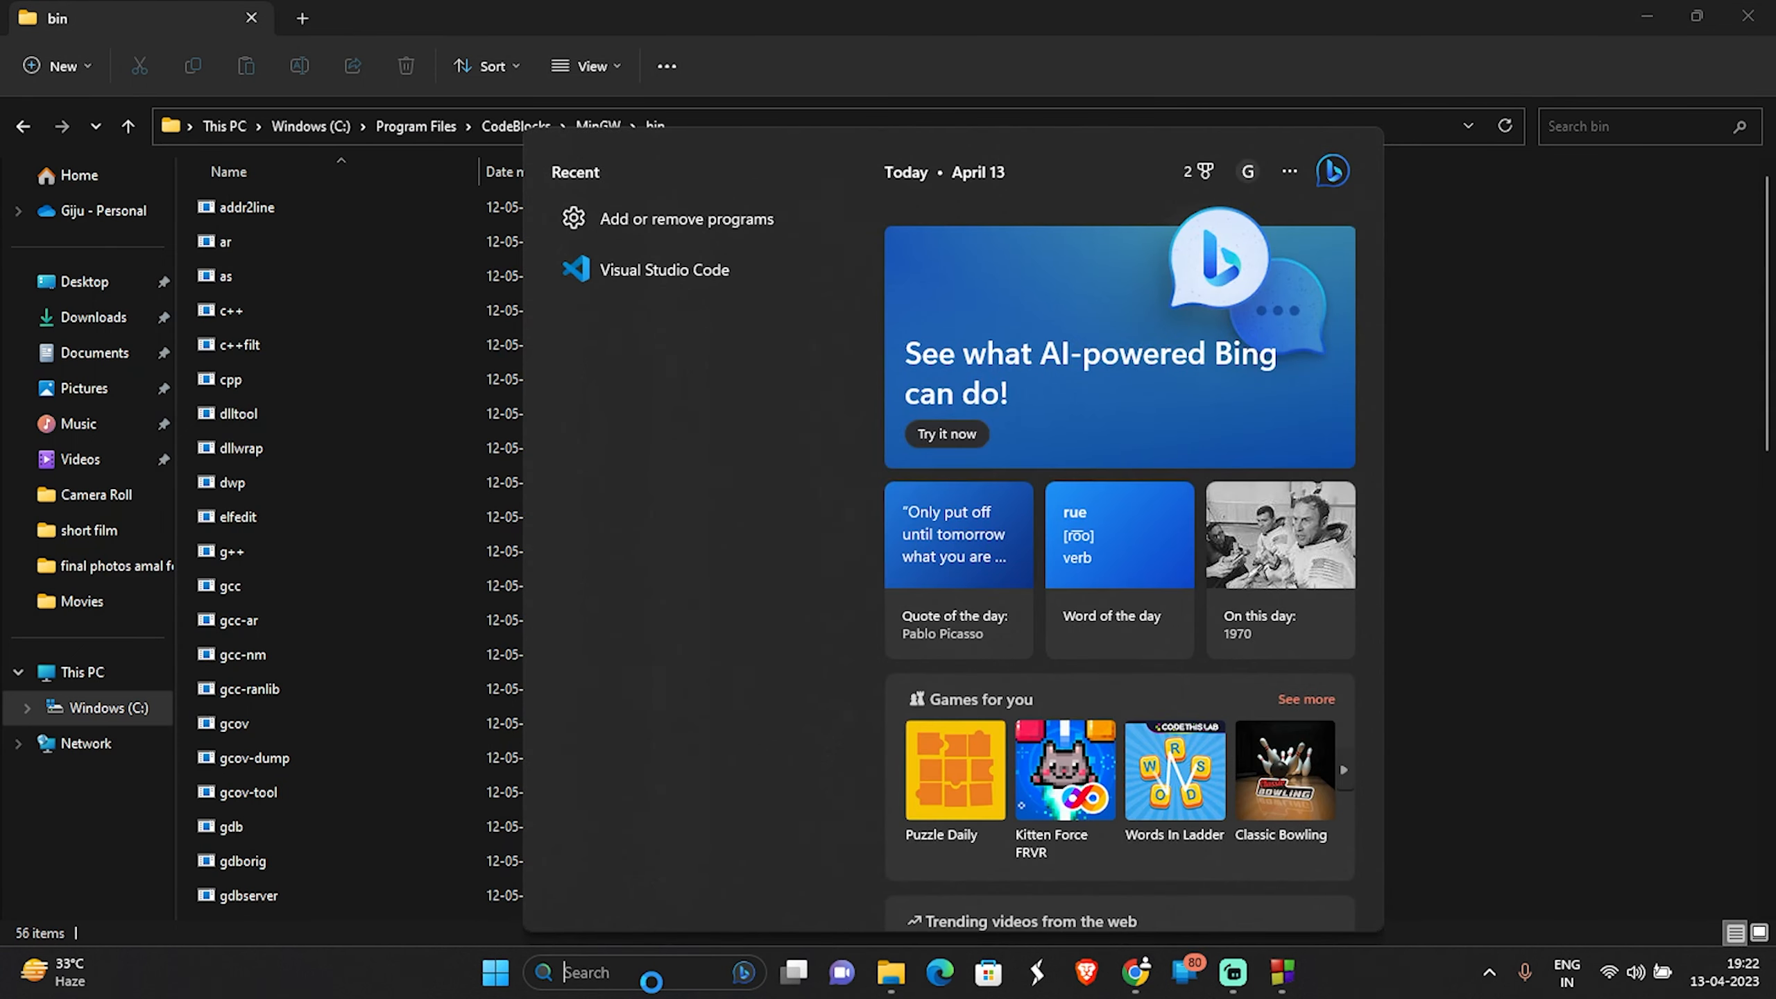
{"action": "type", "text": "en"}
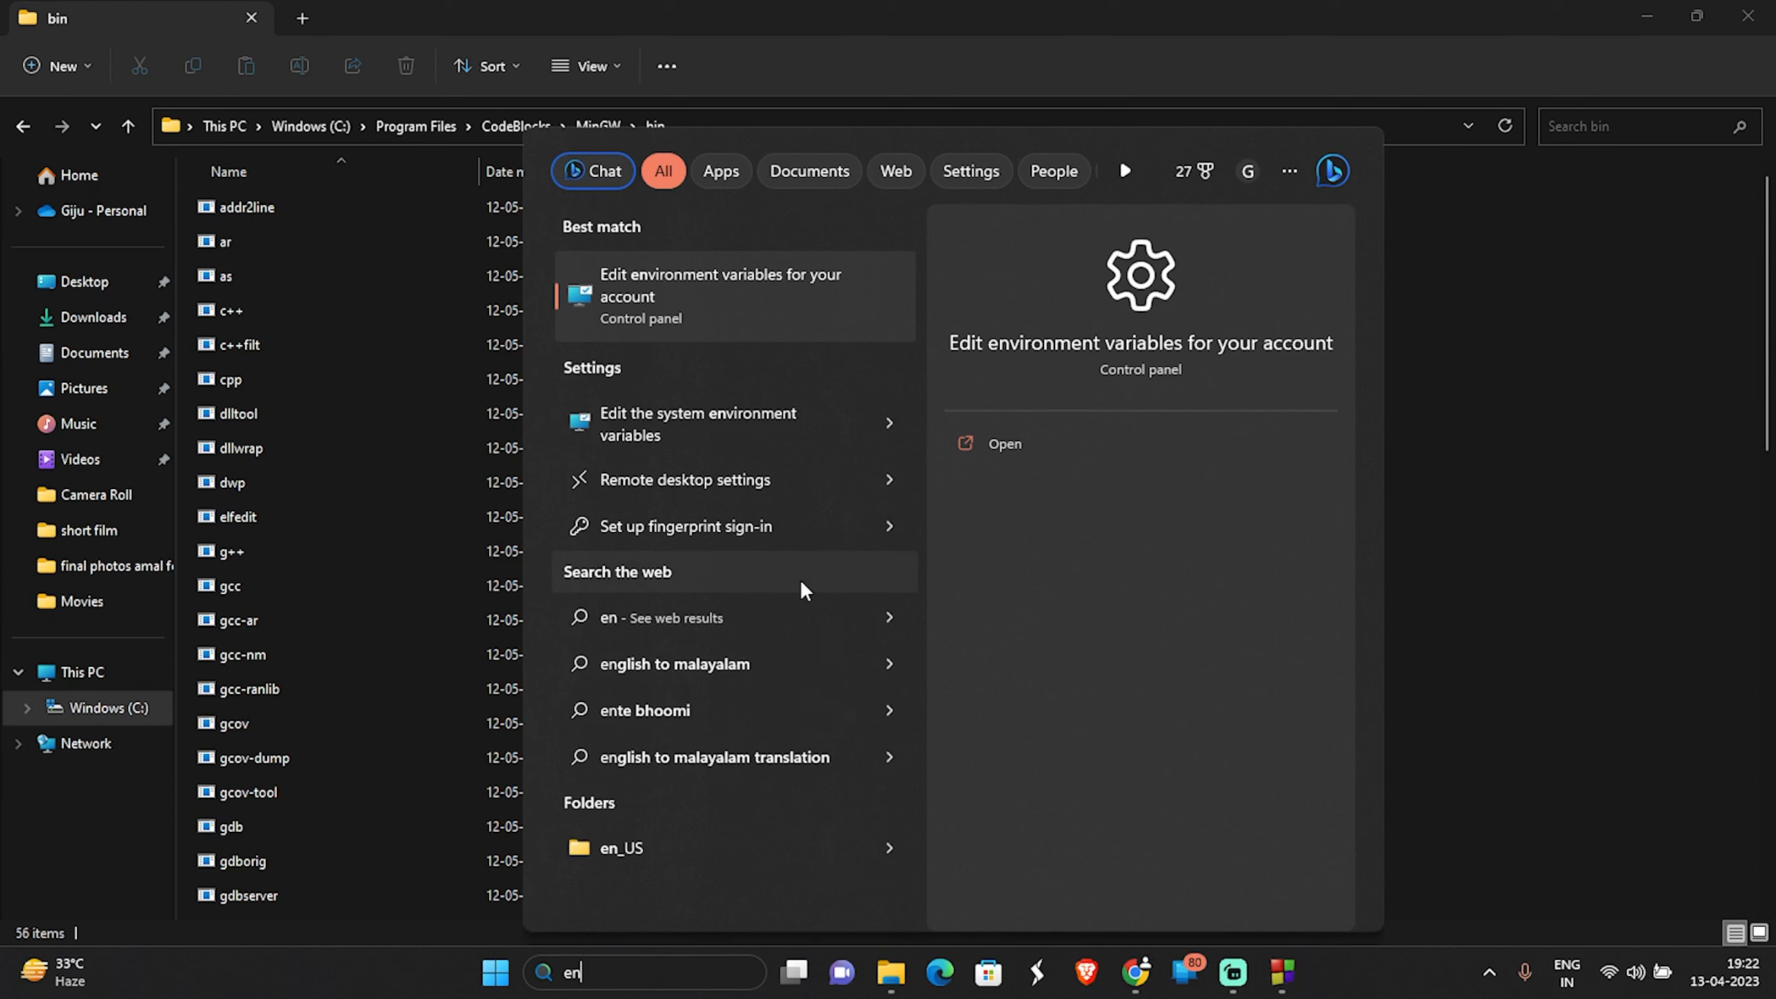
{"action": "left_click", "coordinate": [765, 300]}
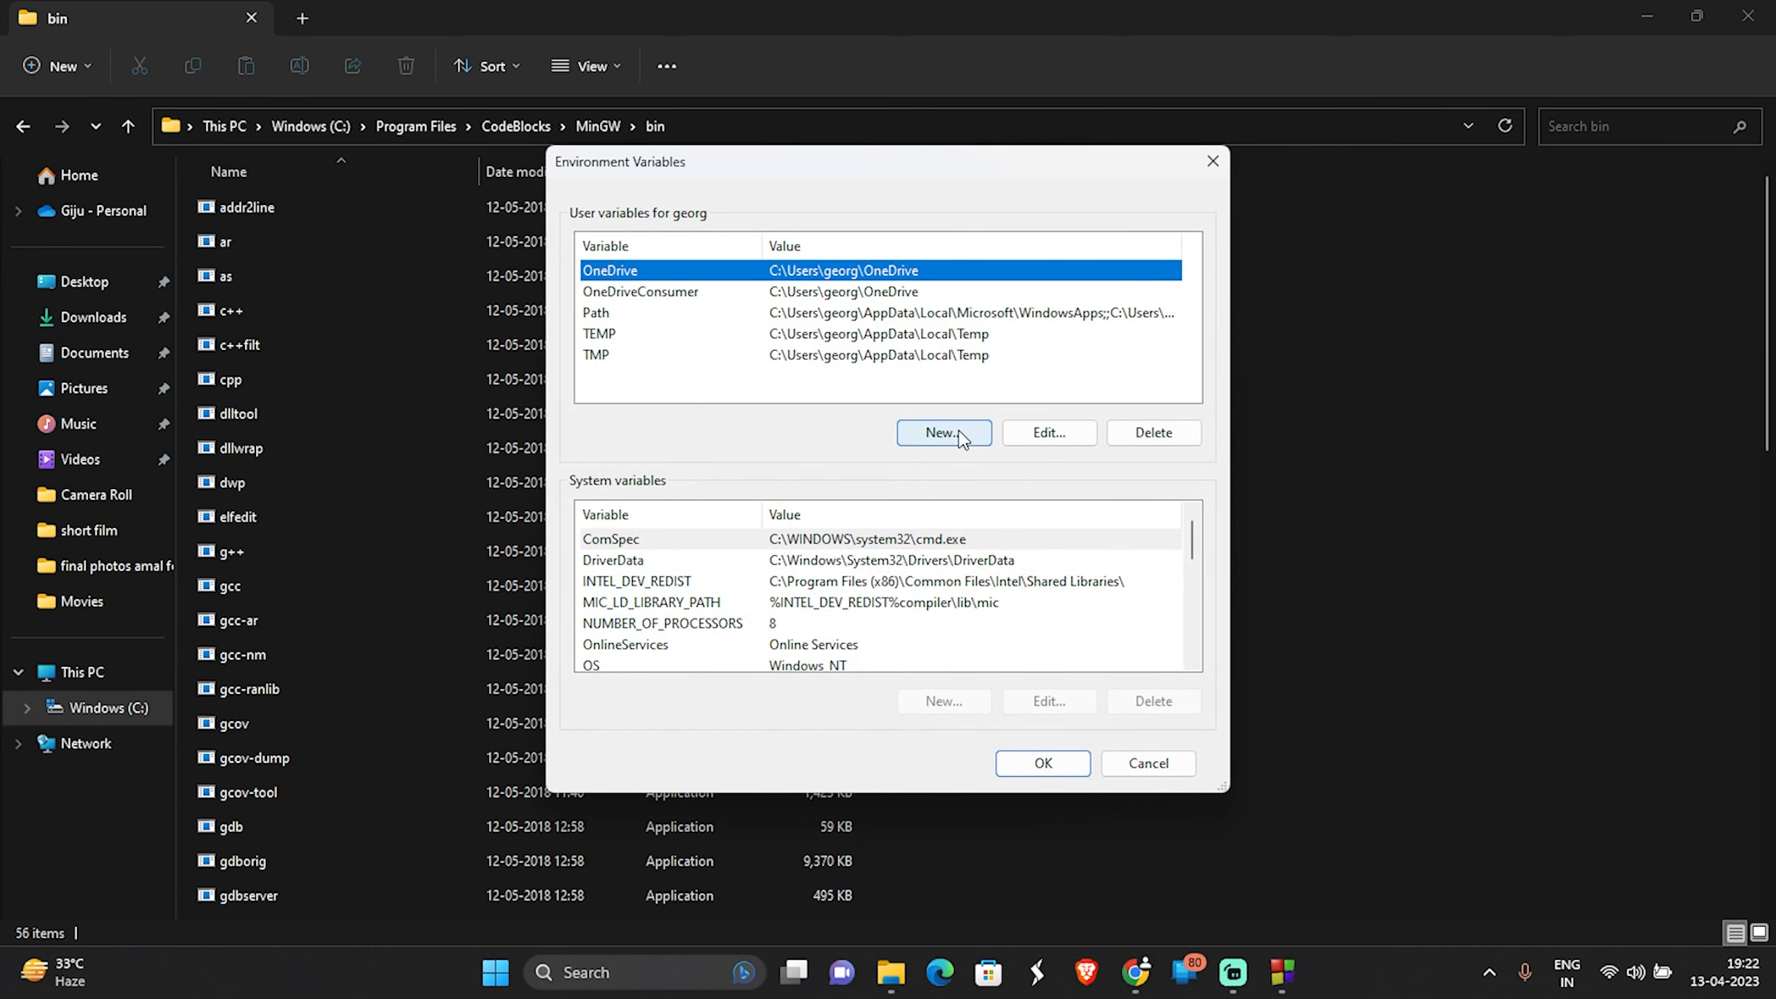
{"action": "left_click", "coordinate": [872, 315]}
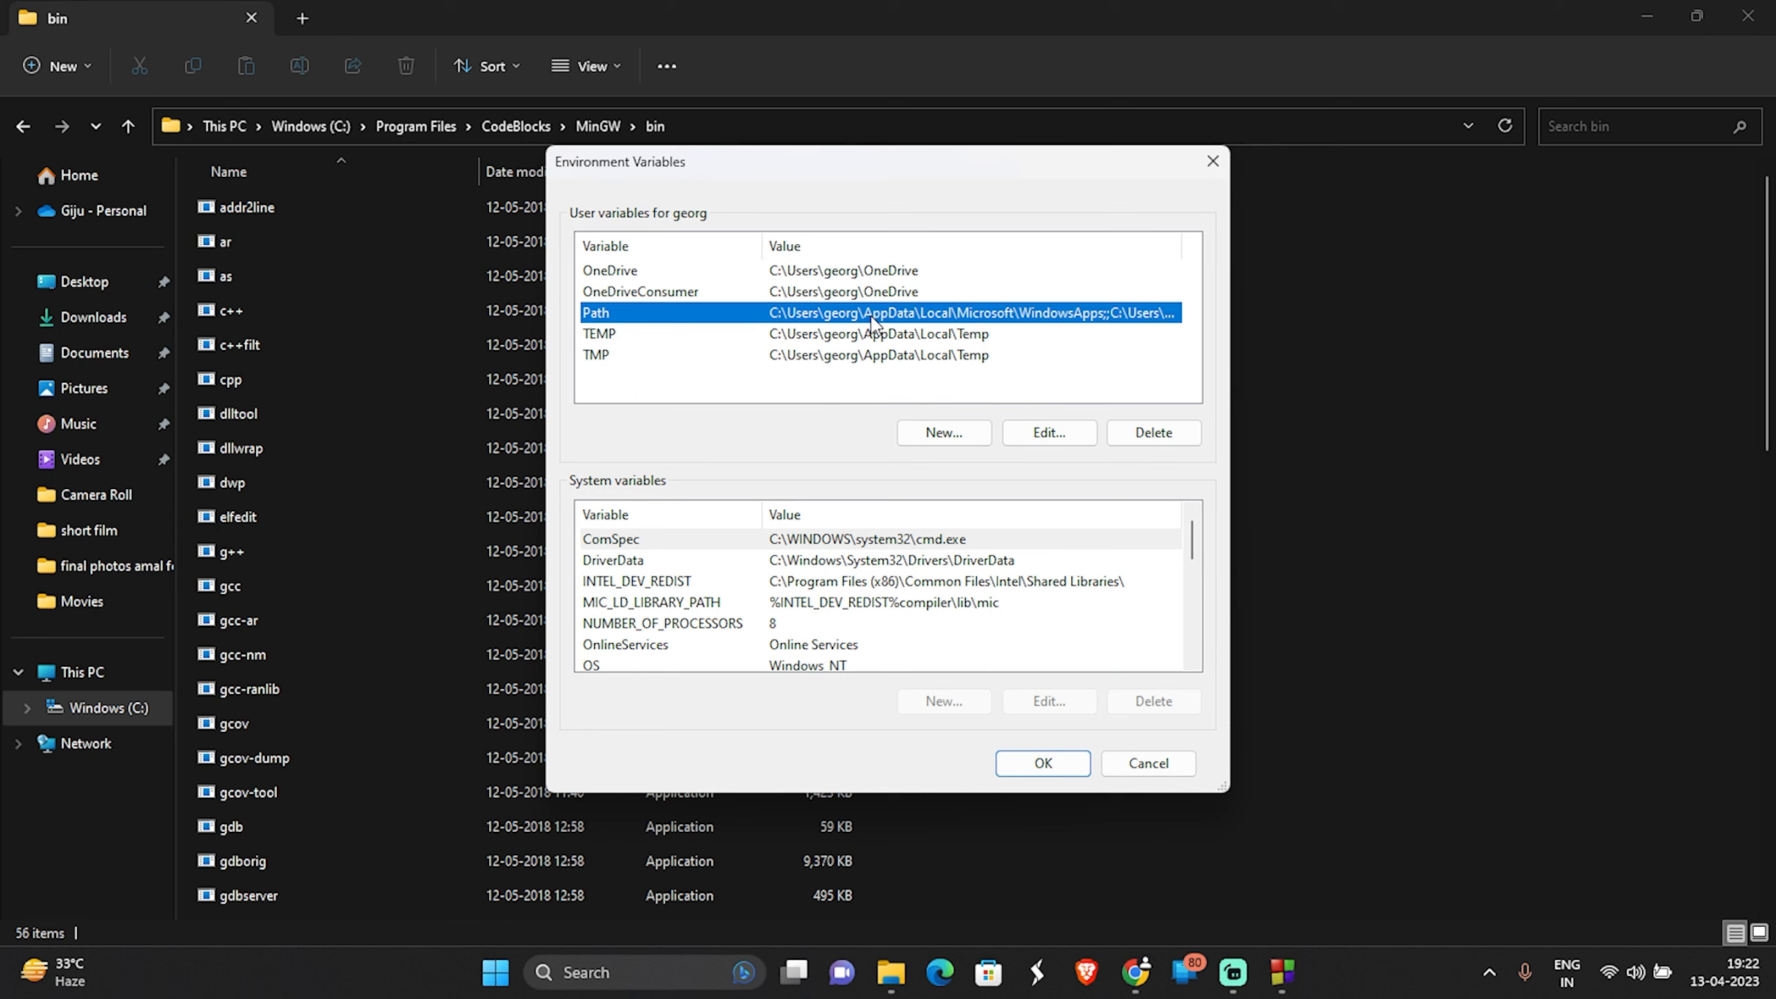
{"action": "left_click", "coordinate": [1049, 432]}
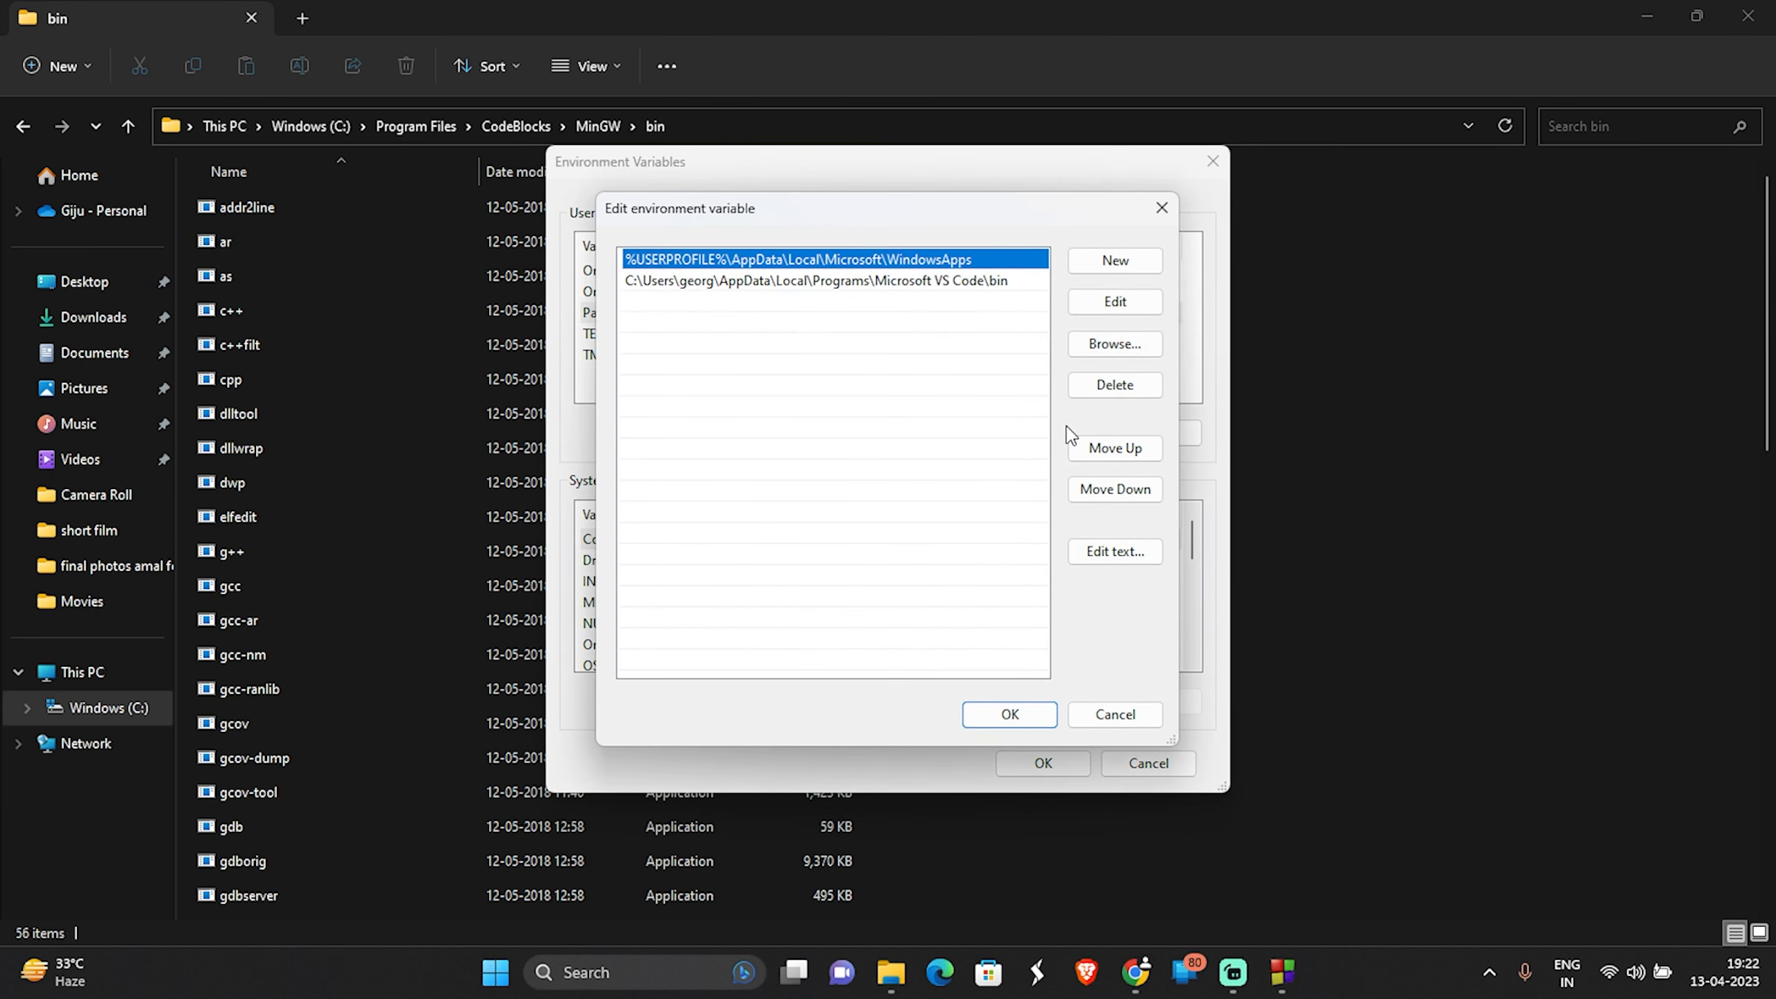
{"action": "left_click", "coordinate": [1114, 264]}
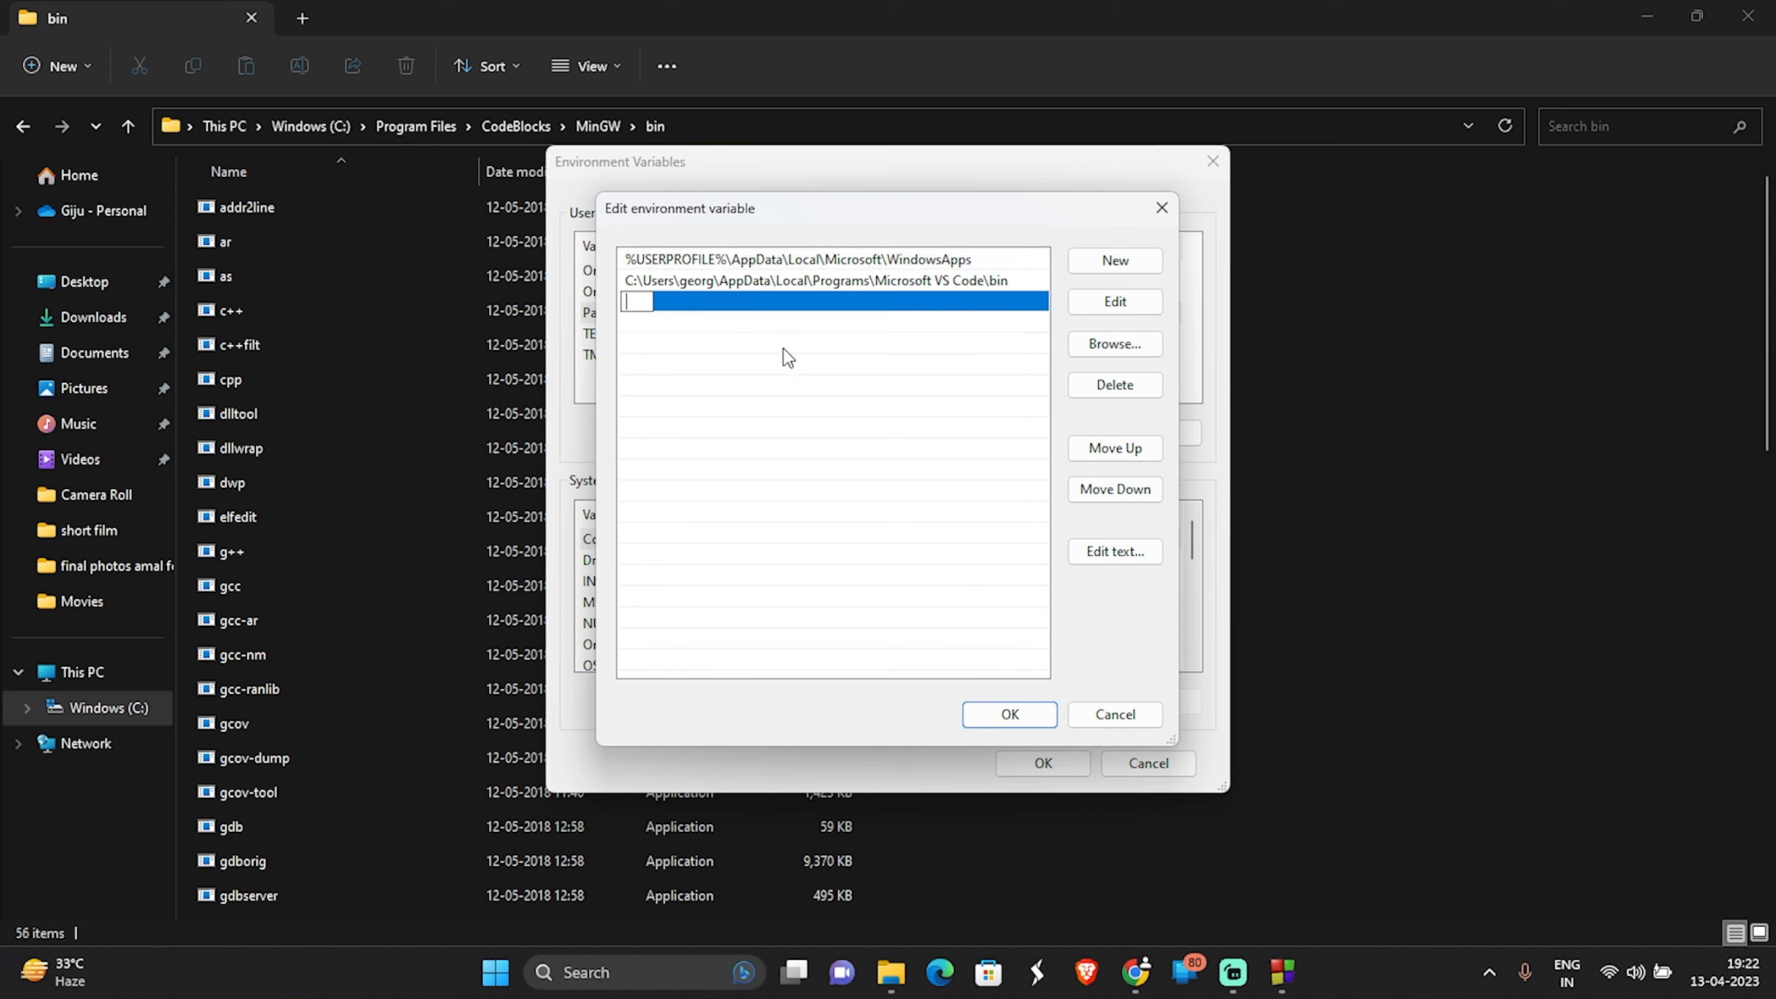
{"action": "key", "text": "ctrl+v"}
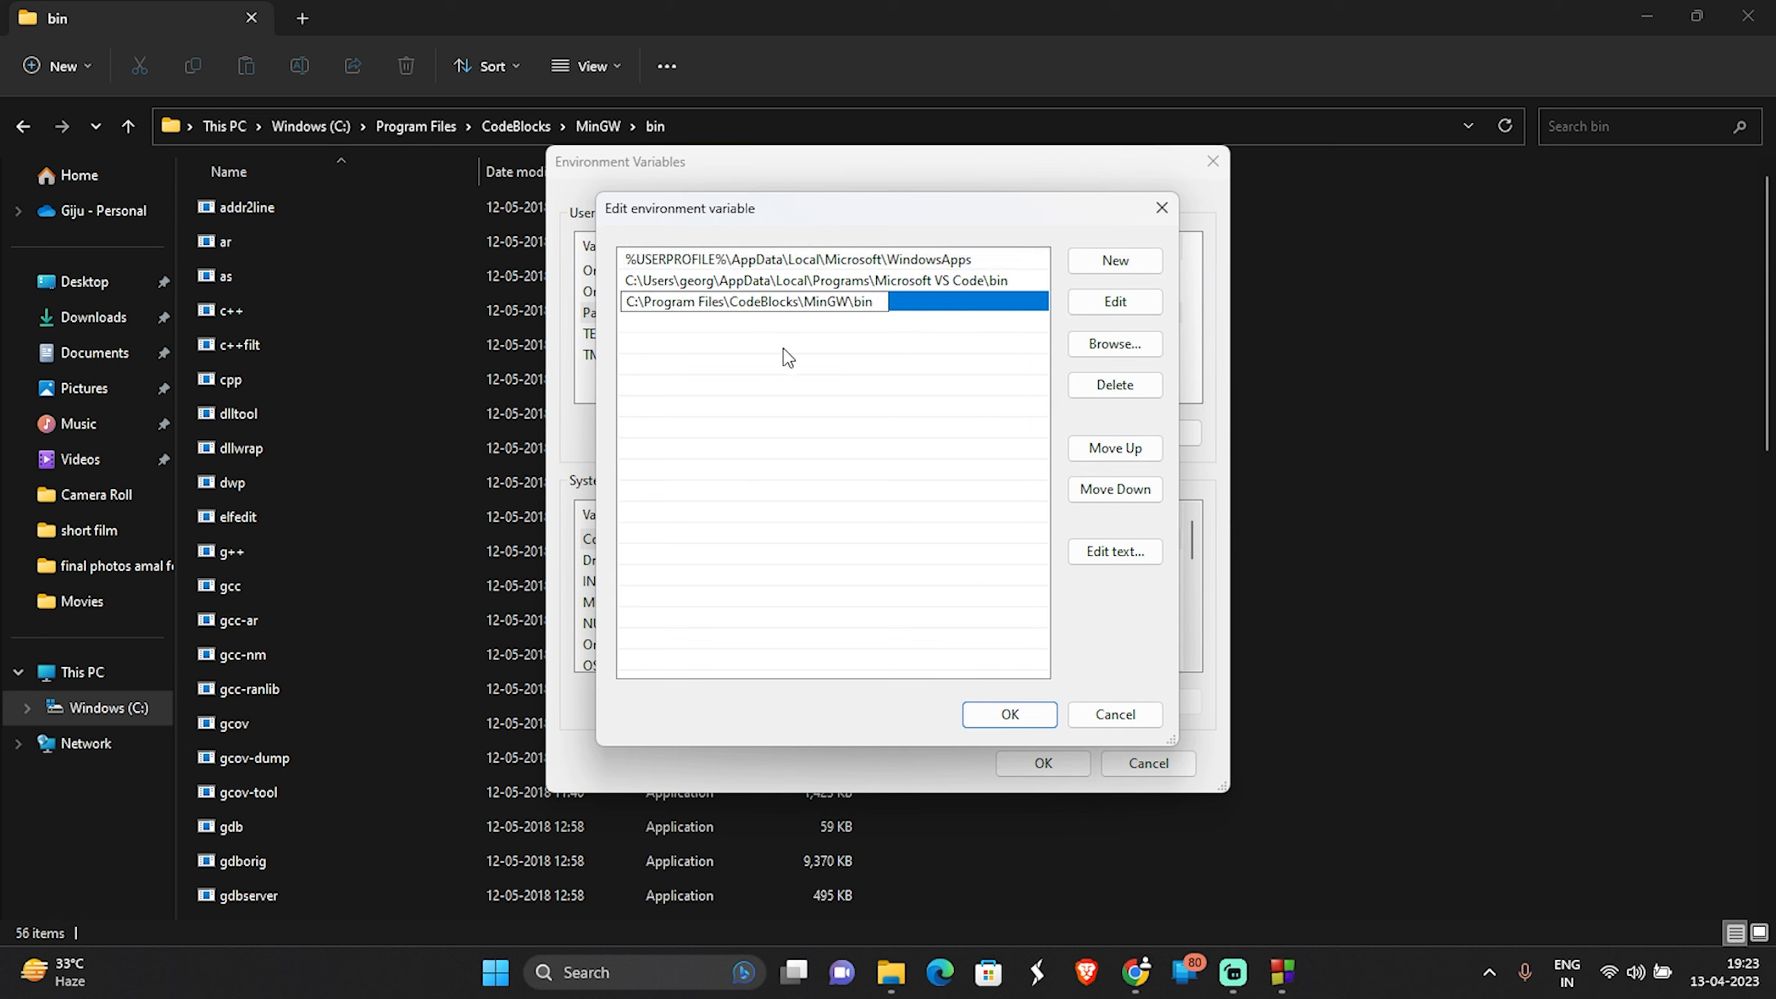
{"action": "left_click", "coordinate": [997, 716]}
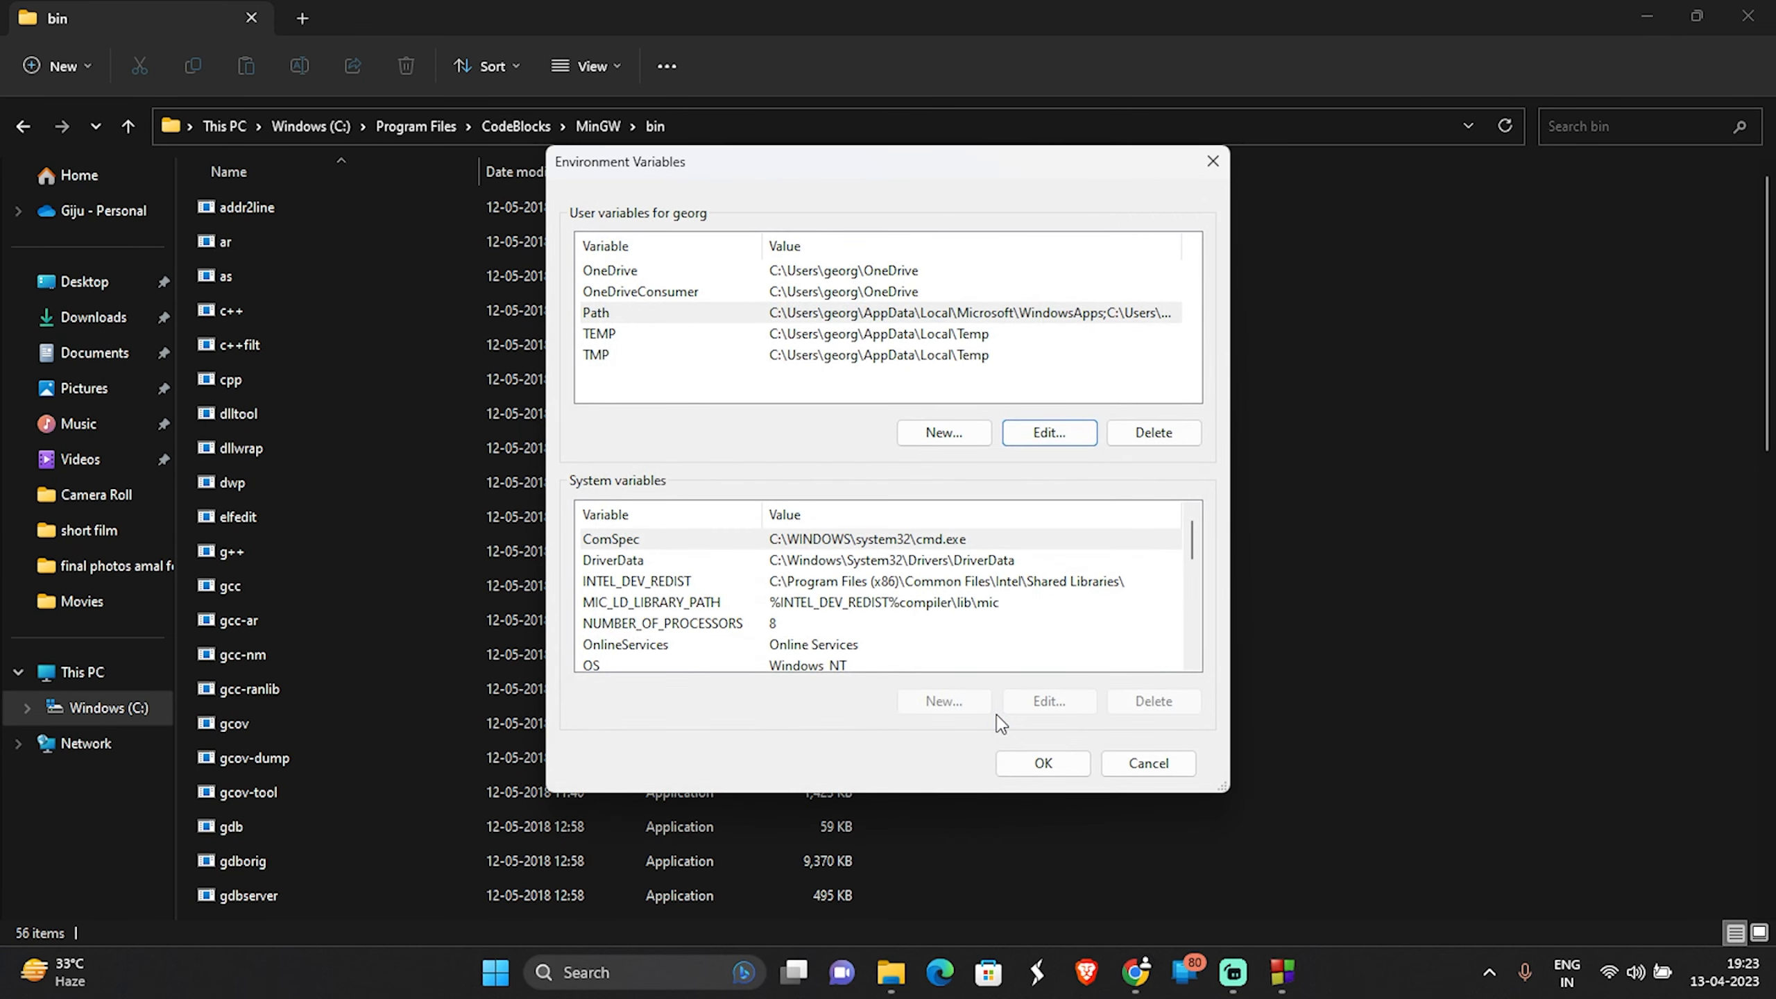
{"action": "left_click", "coordinate": [1057, 765]}
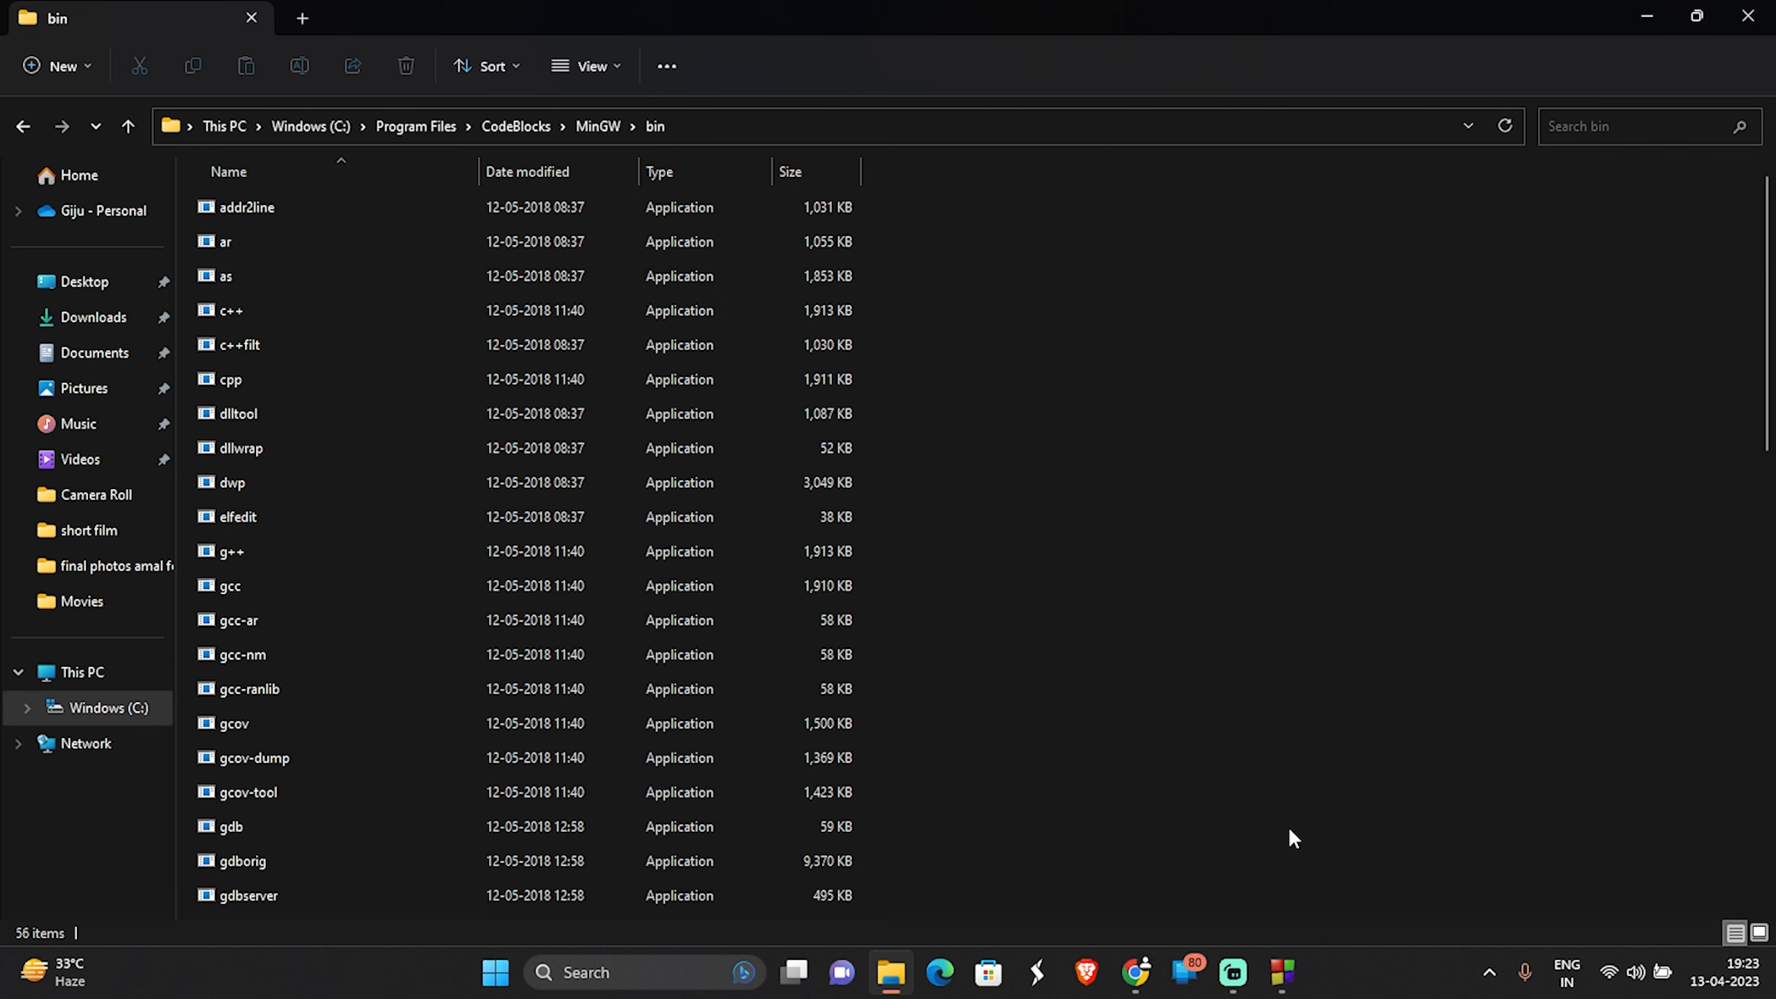
Step: Switch to Code::Blocks and open main.c from myProject's Sources folder
{"action": "left_click", "coordinate": [1269, 979]}
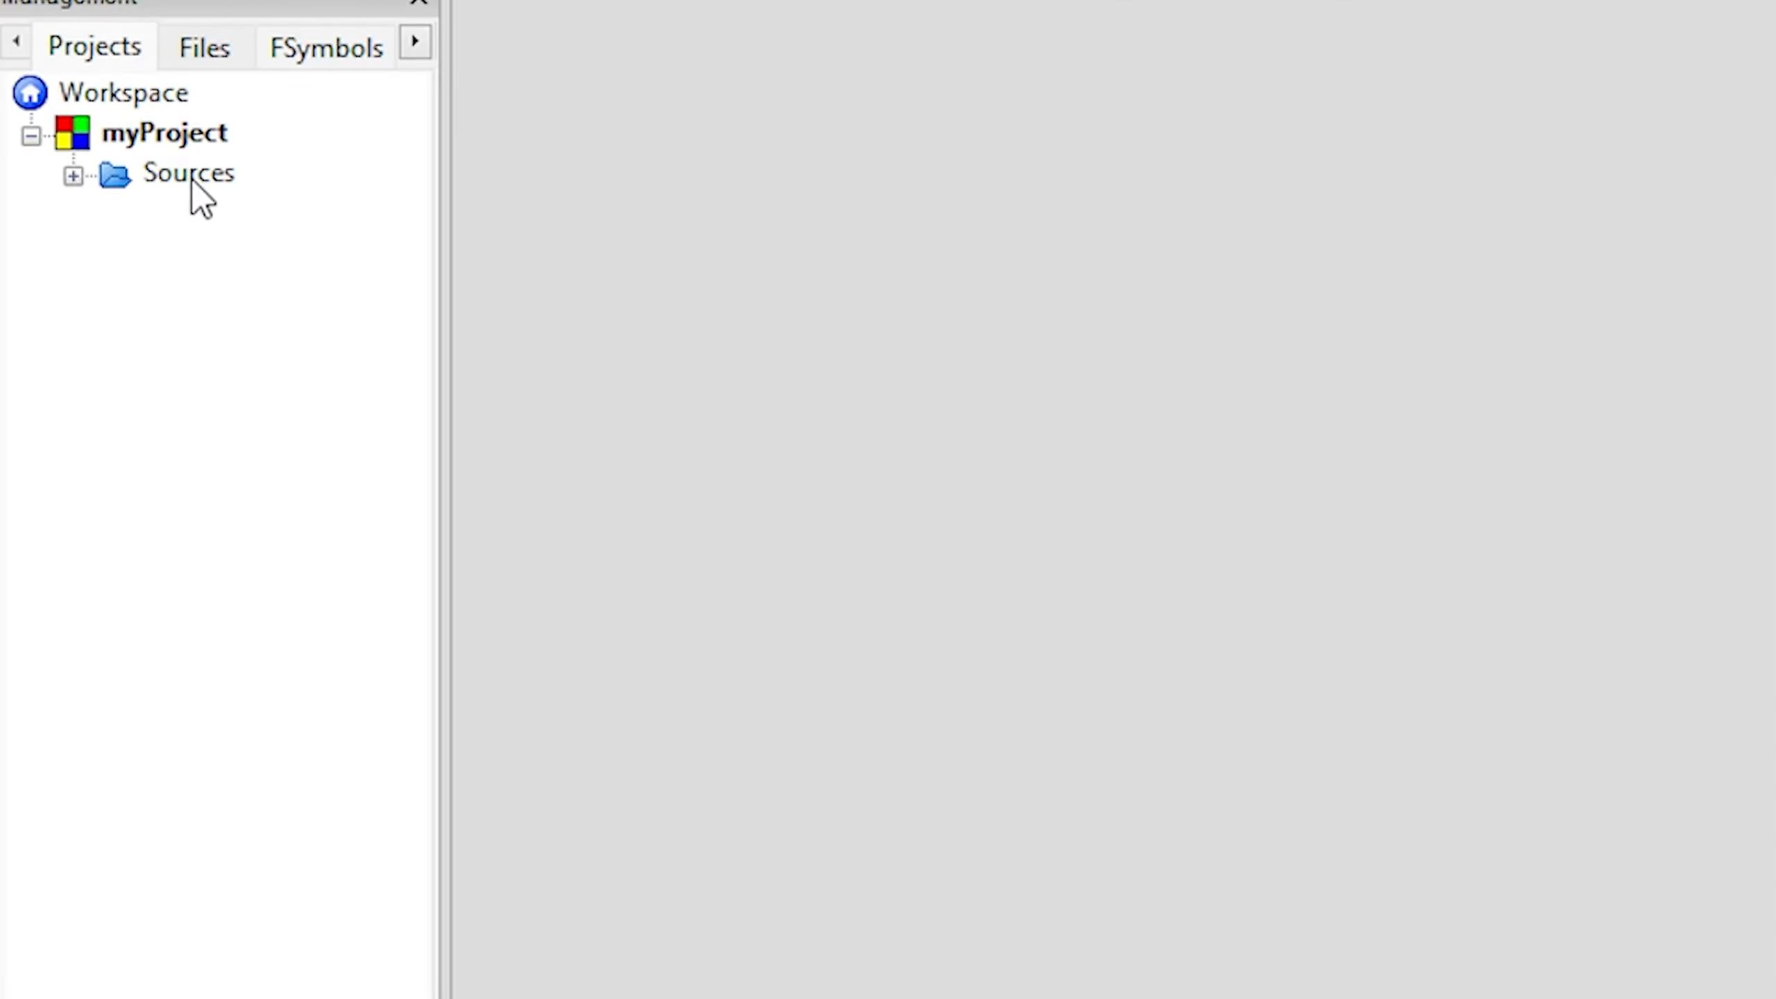
{"action": "left_click", "coordinate": [74, 175]}
{"action": "left_click", "coordinate": [236, 221]}
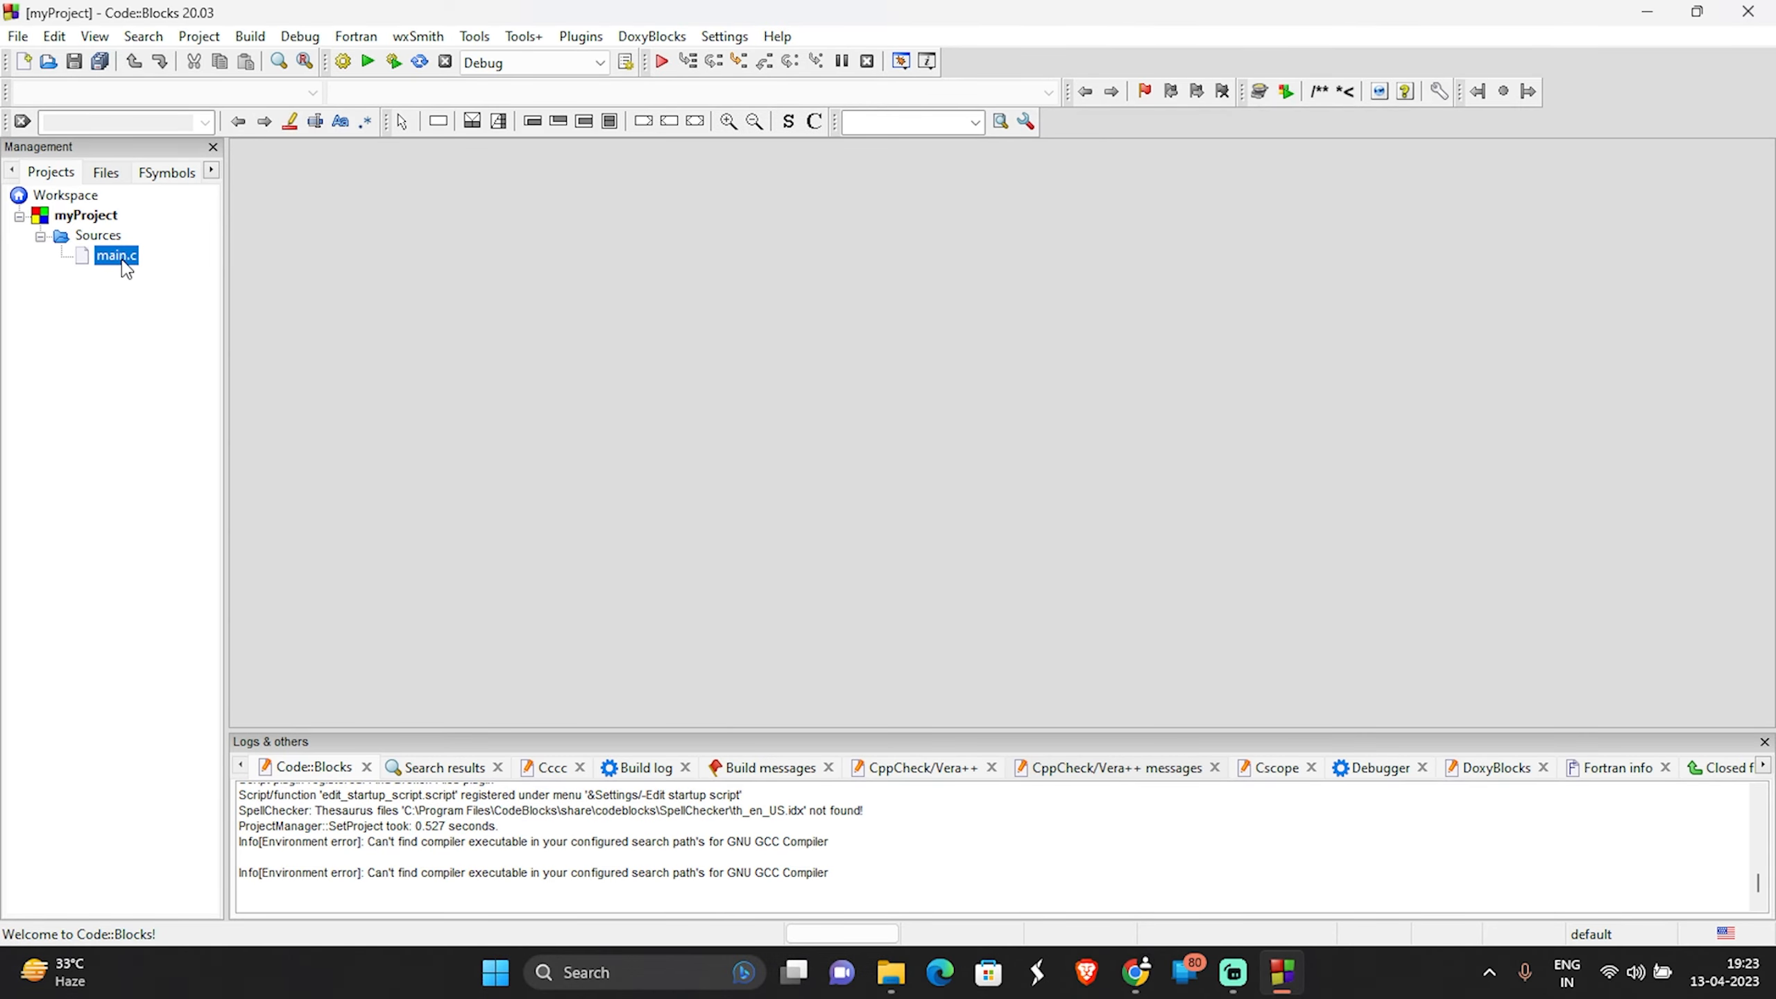
{"action": "double_click", "coordinate": [123, 264]}
{"action": "left_click", "coordinate": [585, 365]}
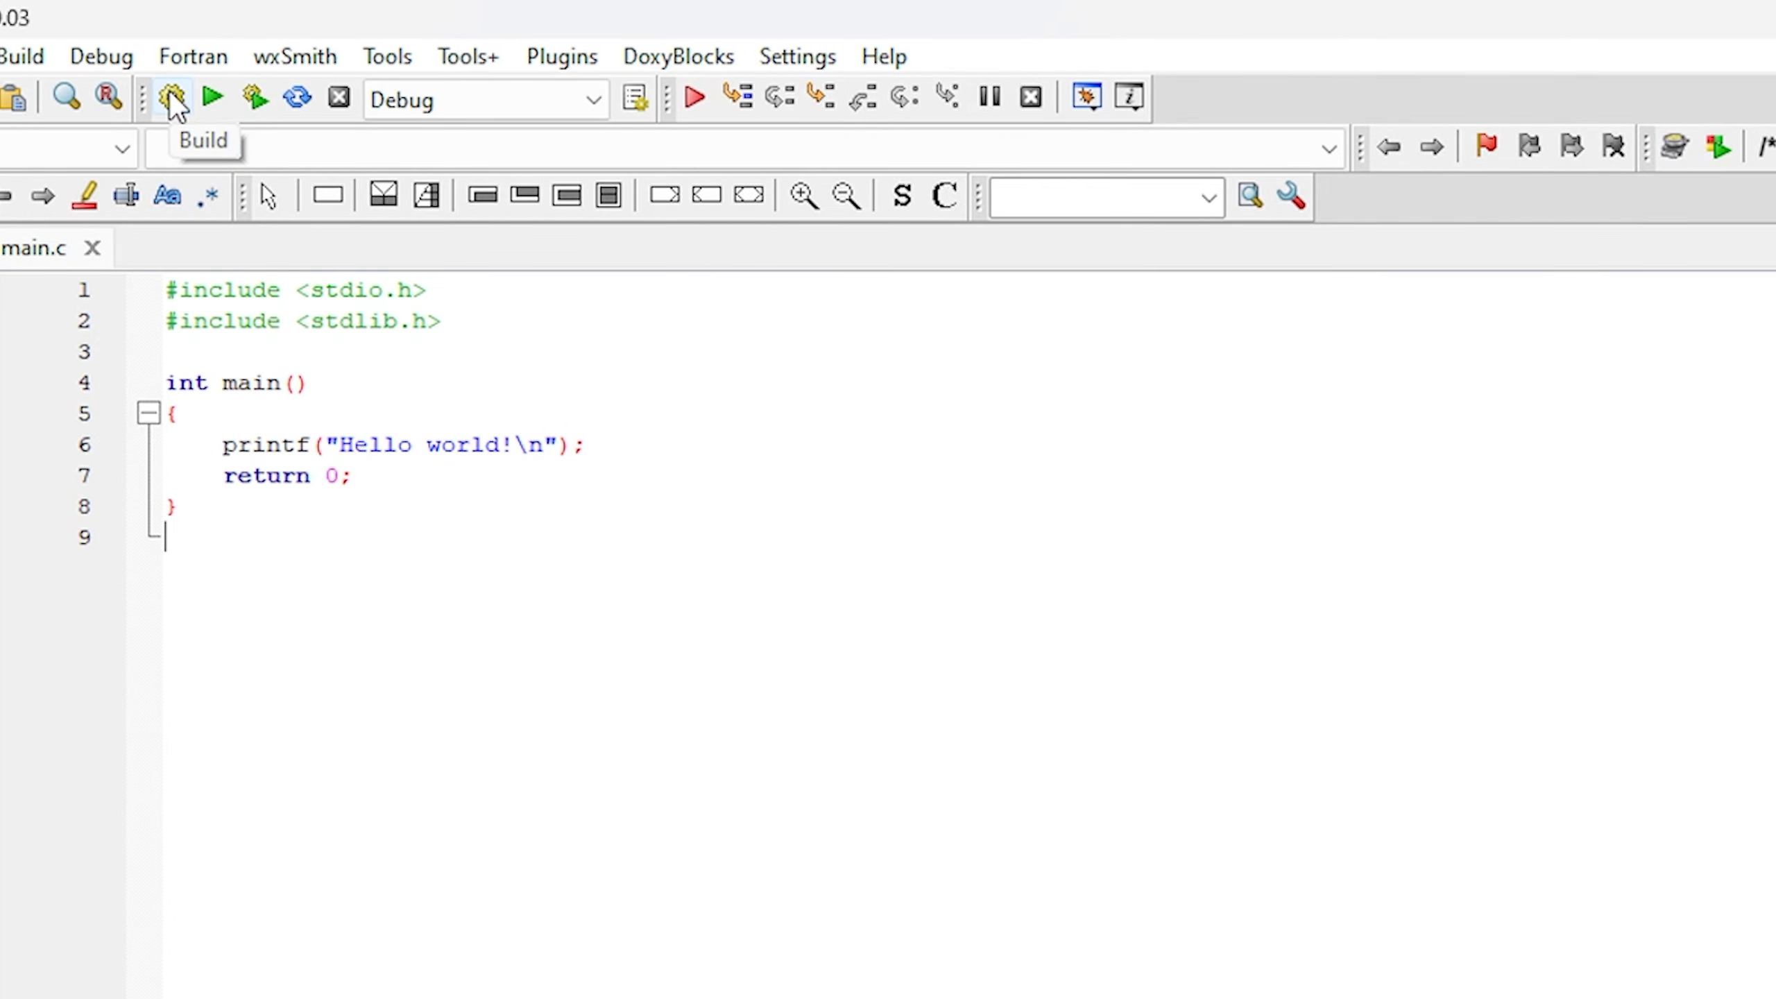
Step: Try to build and run myProject with the Debug target
{"action": "left_click", "coordinate": [172, 98]}
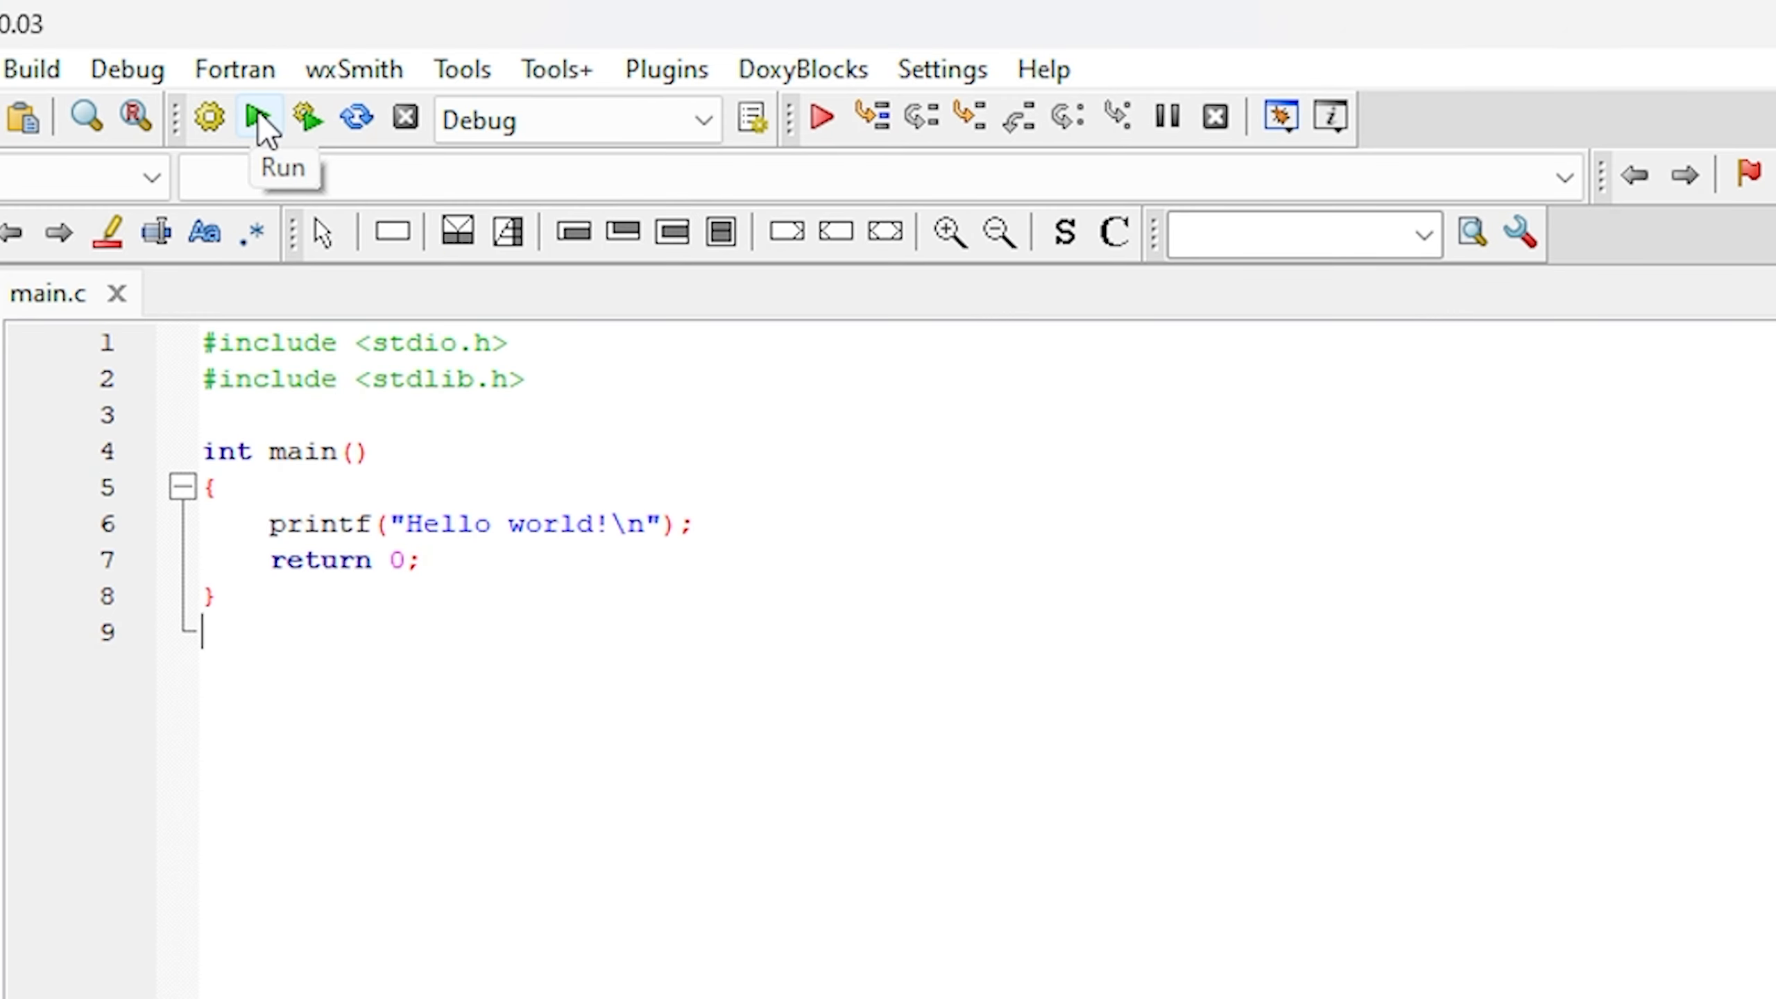
{"action": "left_click", "coordinate": [259, 115]}
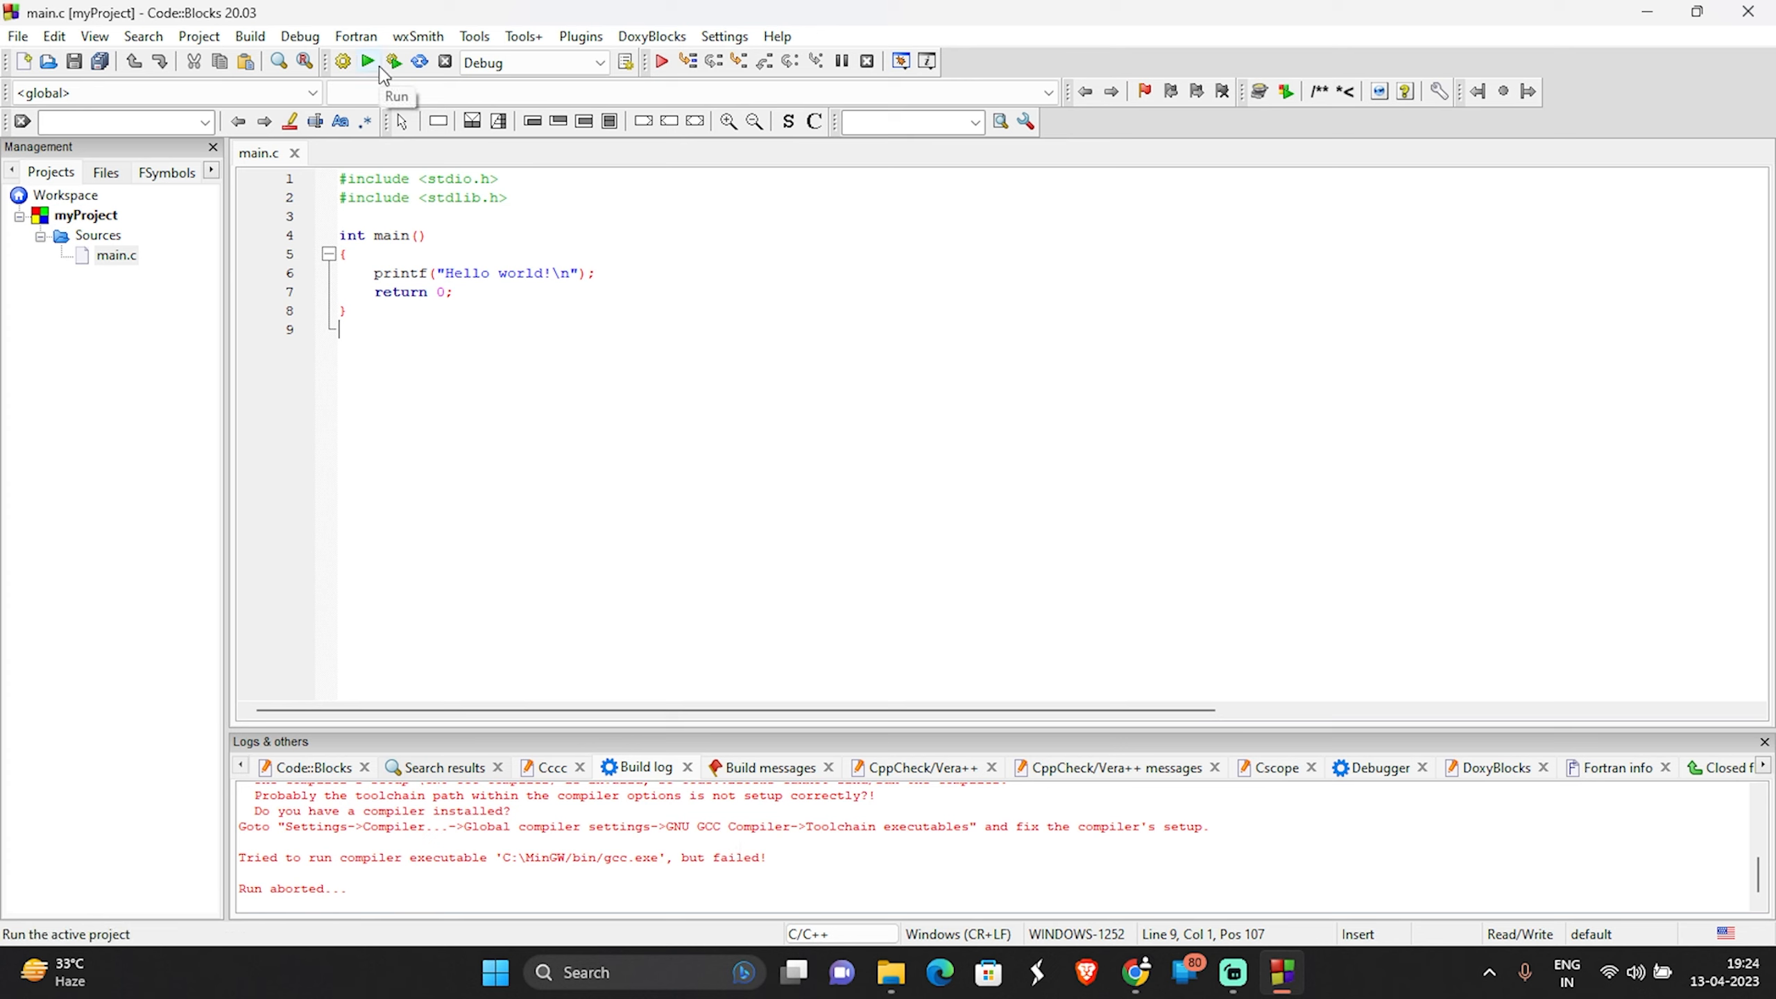
Step: Auto-detect the GNU GCC Compiler's installation directory in the toolchain executables settings, accepting C:\Program Files\CodeBlocks\MinGW, and save the compiler settings
{"action": "left_click", "coordinate": [725, 40]}
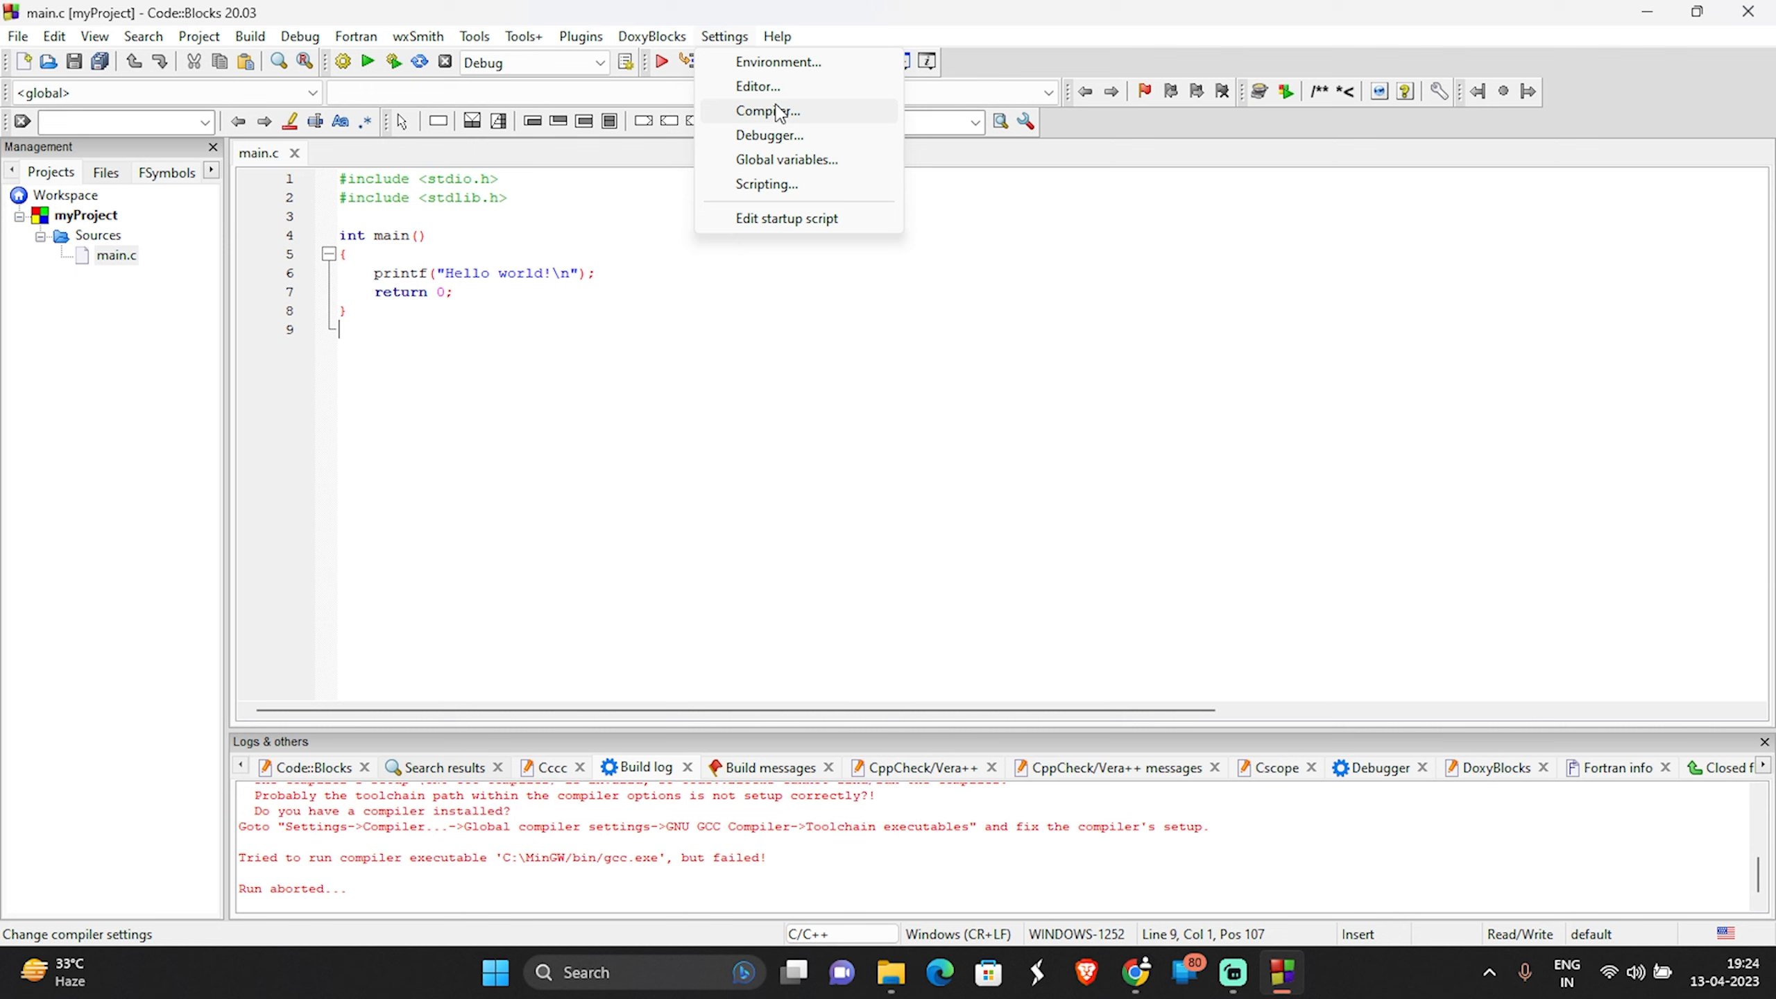
{"action": "key", "text": "Escape"}
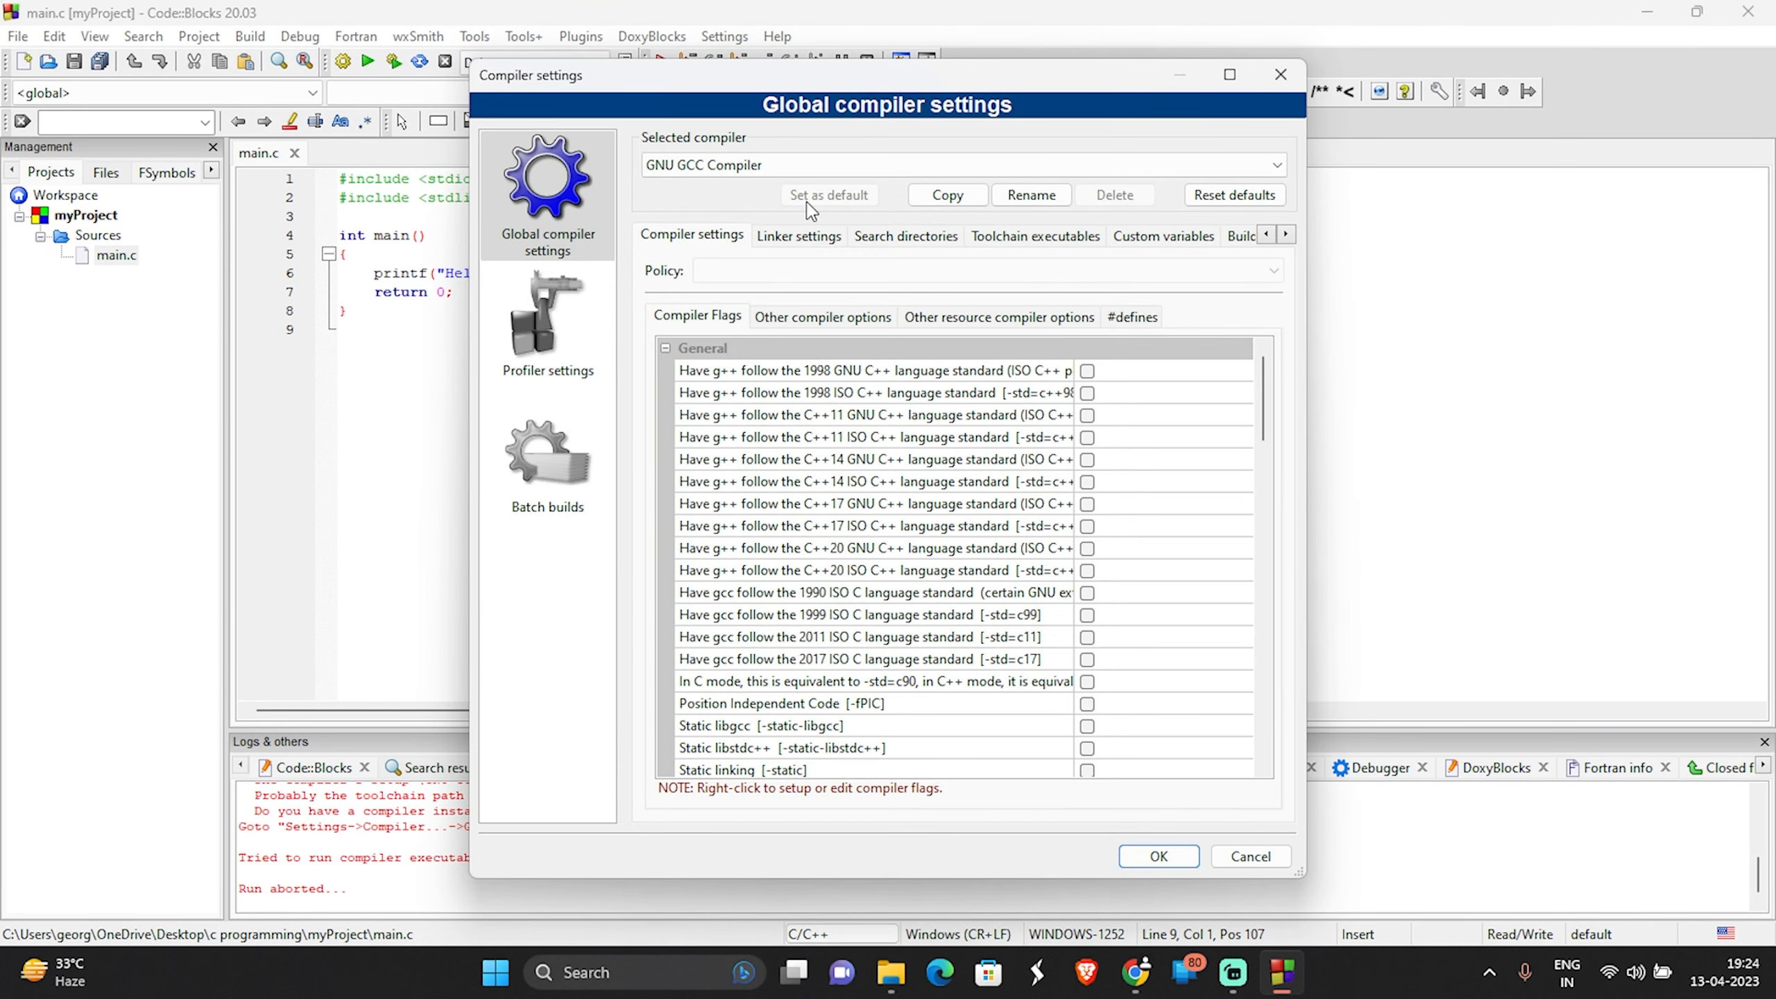
{"action": "left_click", "coordinate": [990, 237]}
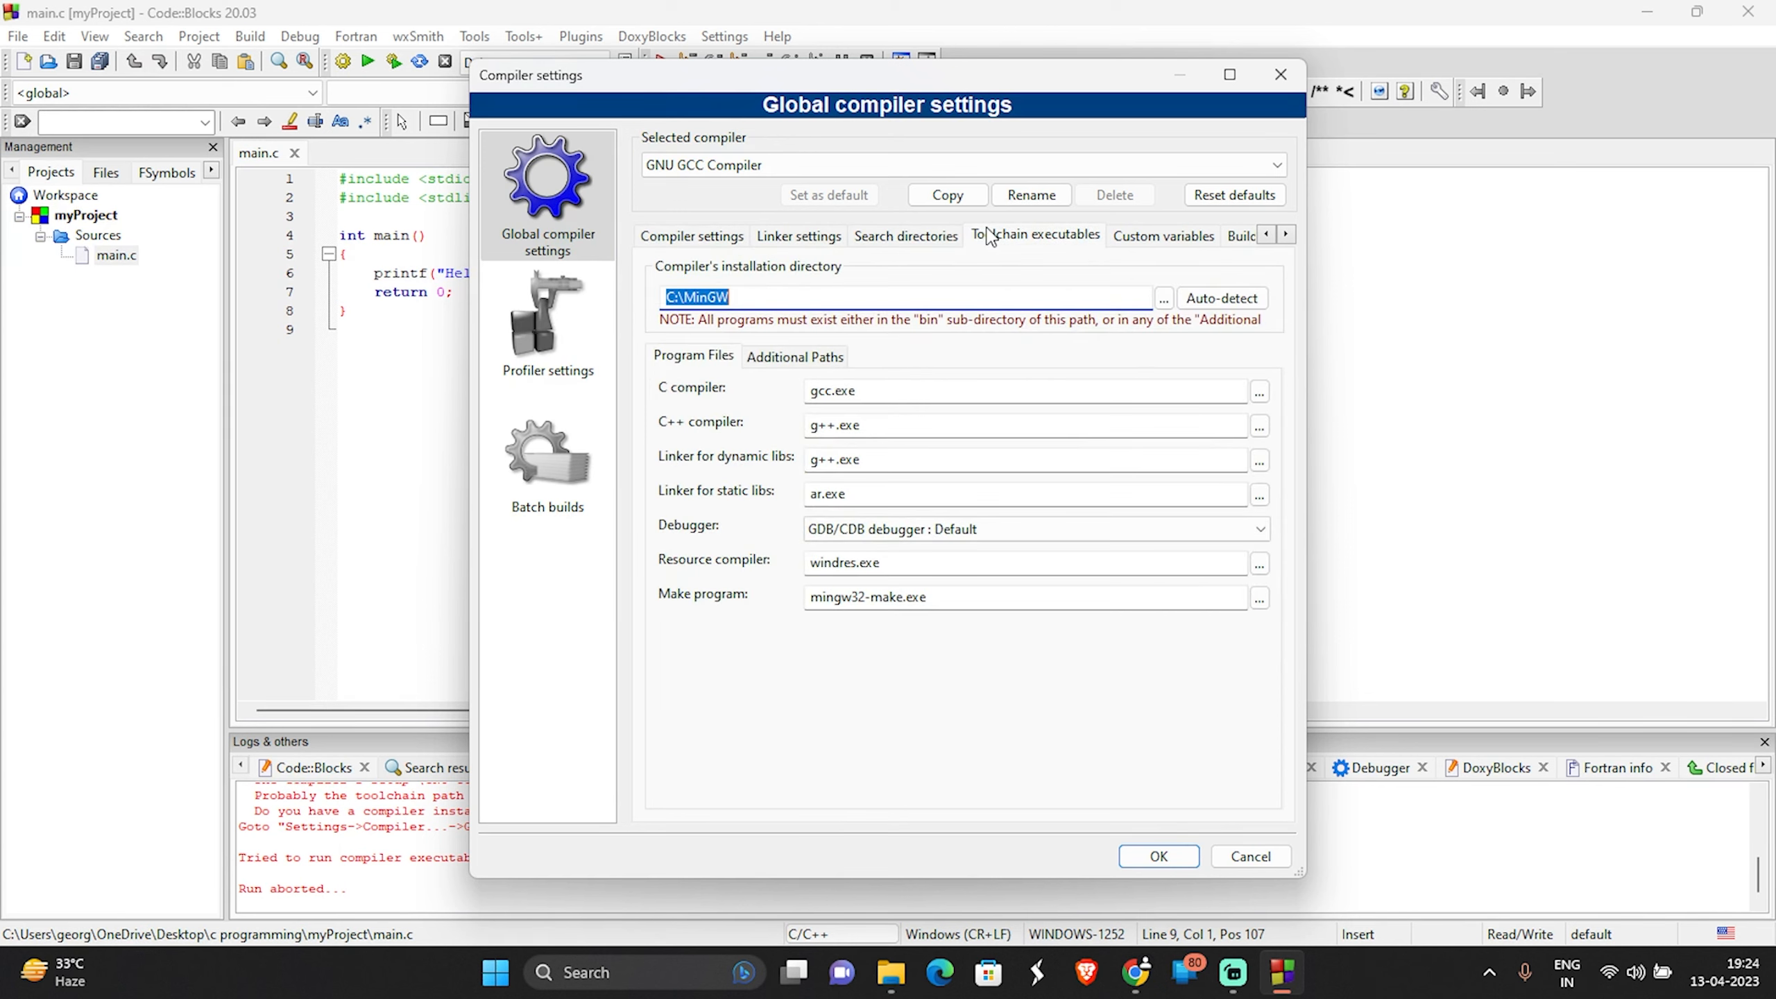
{"action": "left_click", "coordinate": [871, 295]}
{"action": "left_click", "coordinate": [1221, 301]}
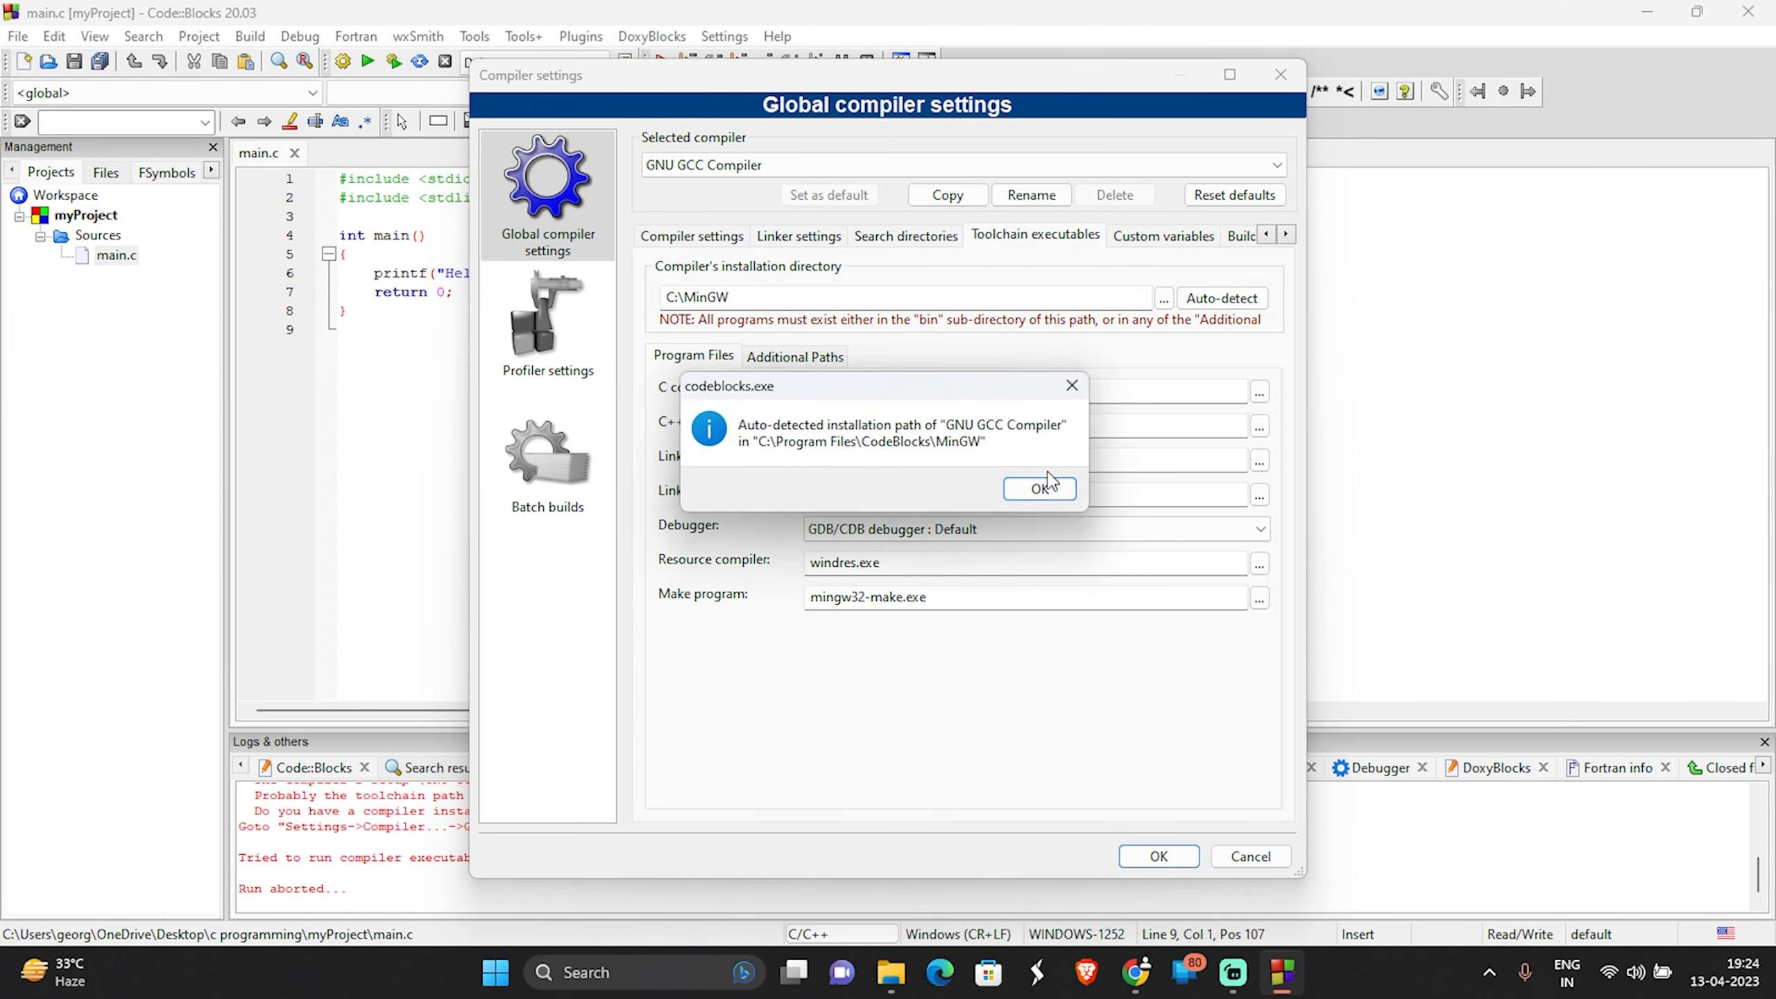
{"action": "left_click", "coordinate": [1049, 488]}
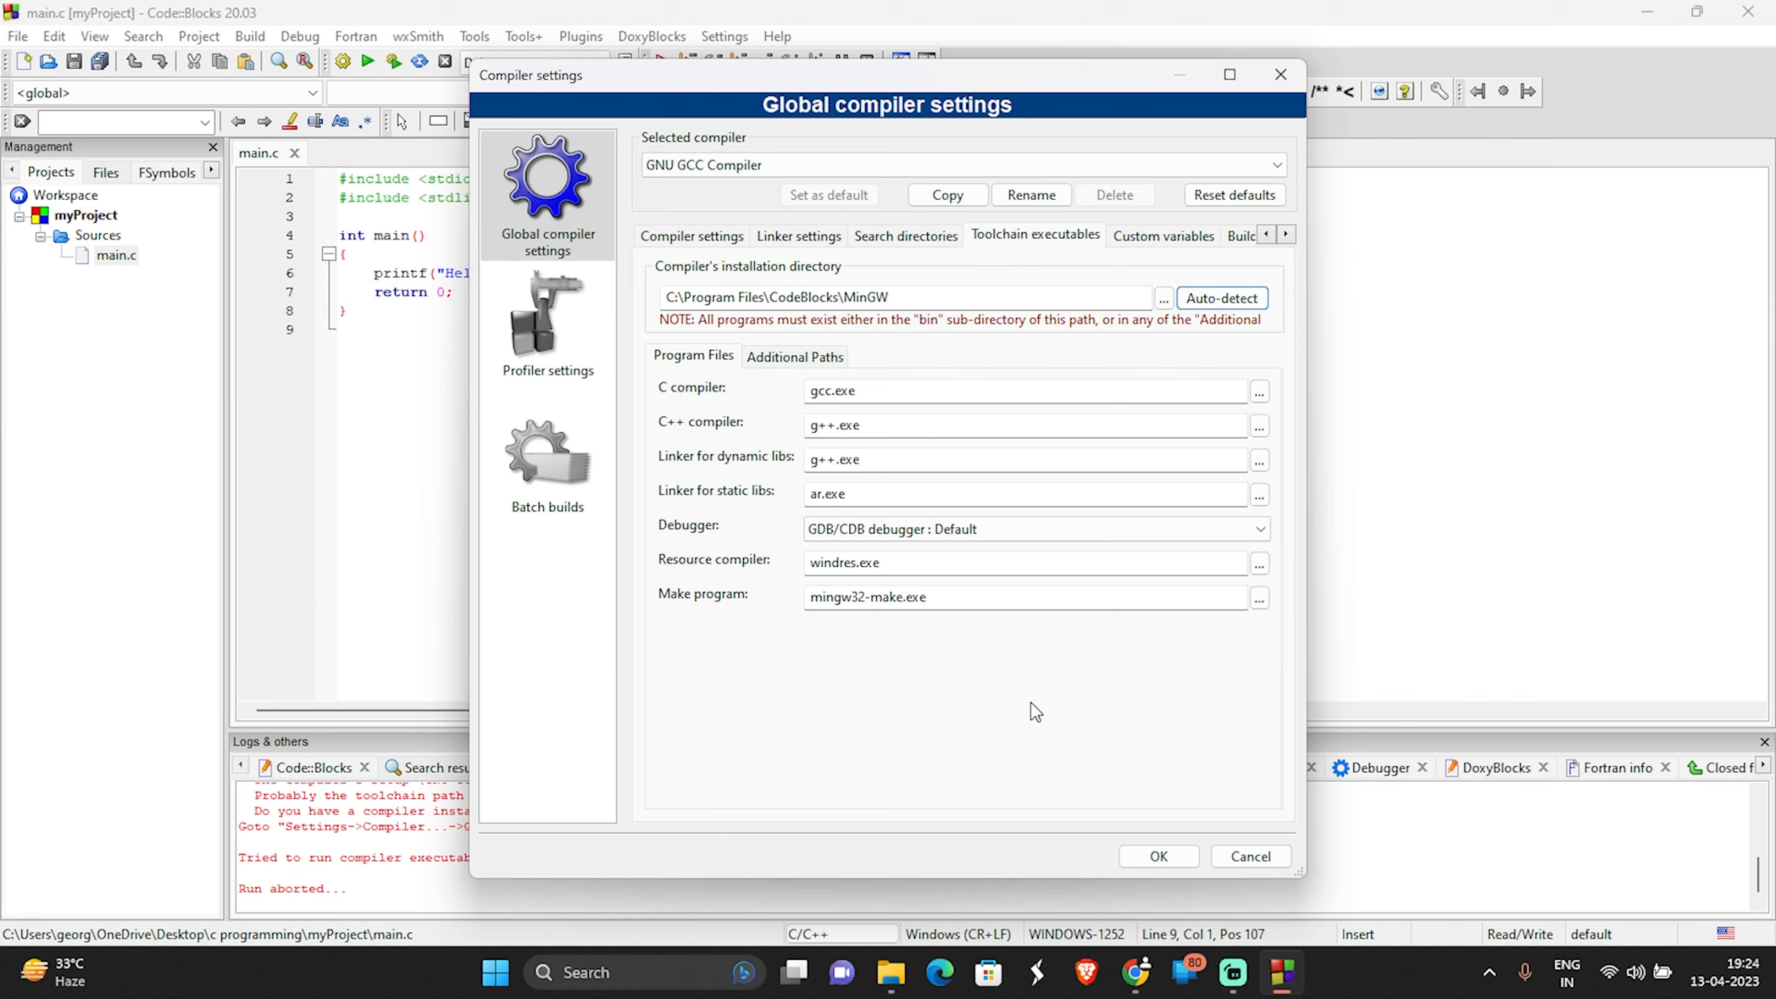
{"action": "left_click", "coordinate": [1160, 862]}
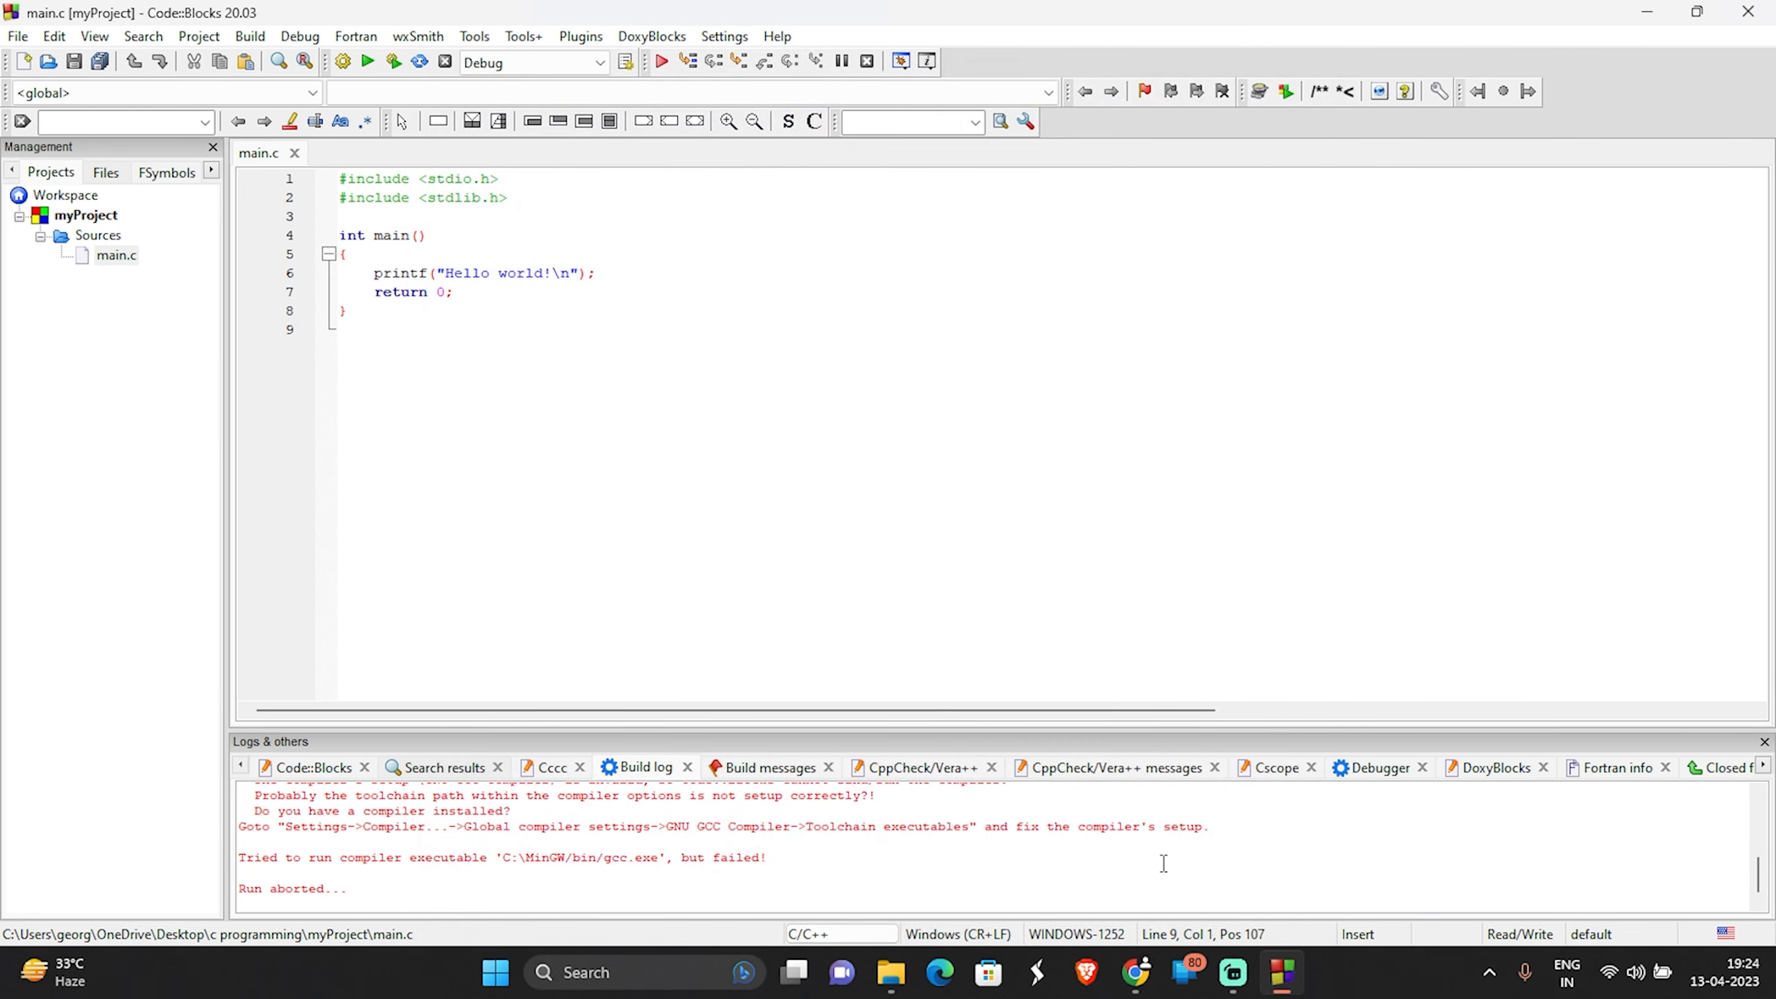
Step: Build and run the Hello world program, and dismiss its console window
{"action": "left_click", "coordinate": [343, 62]}
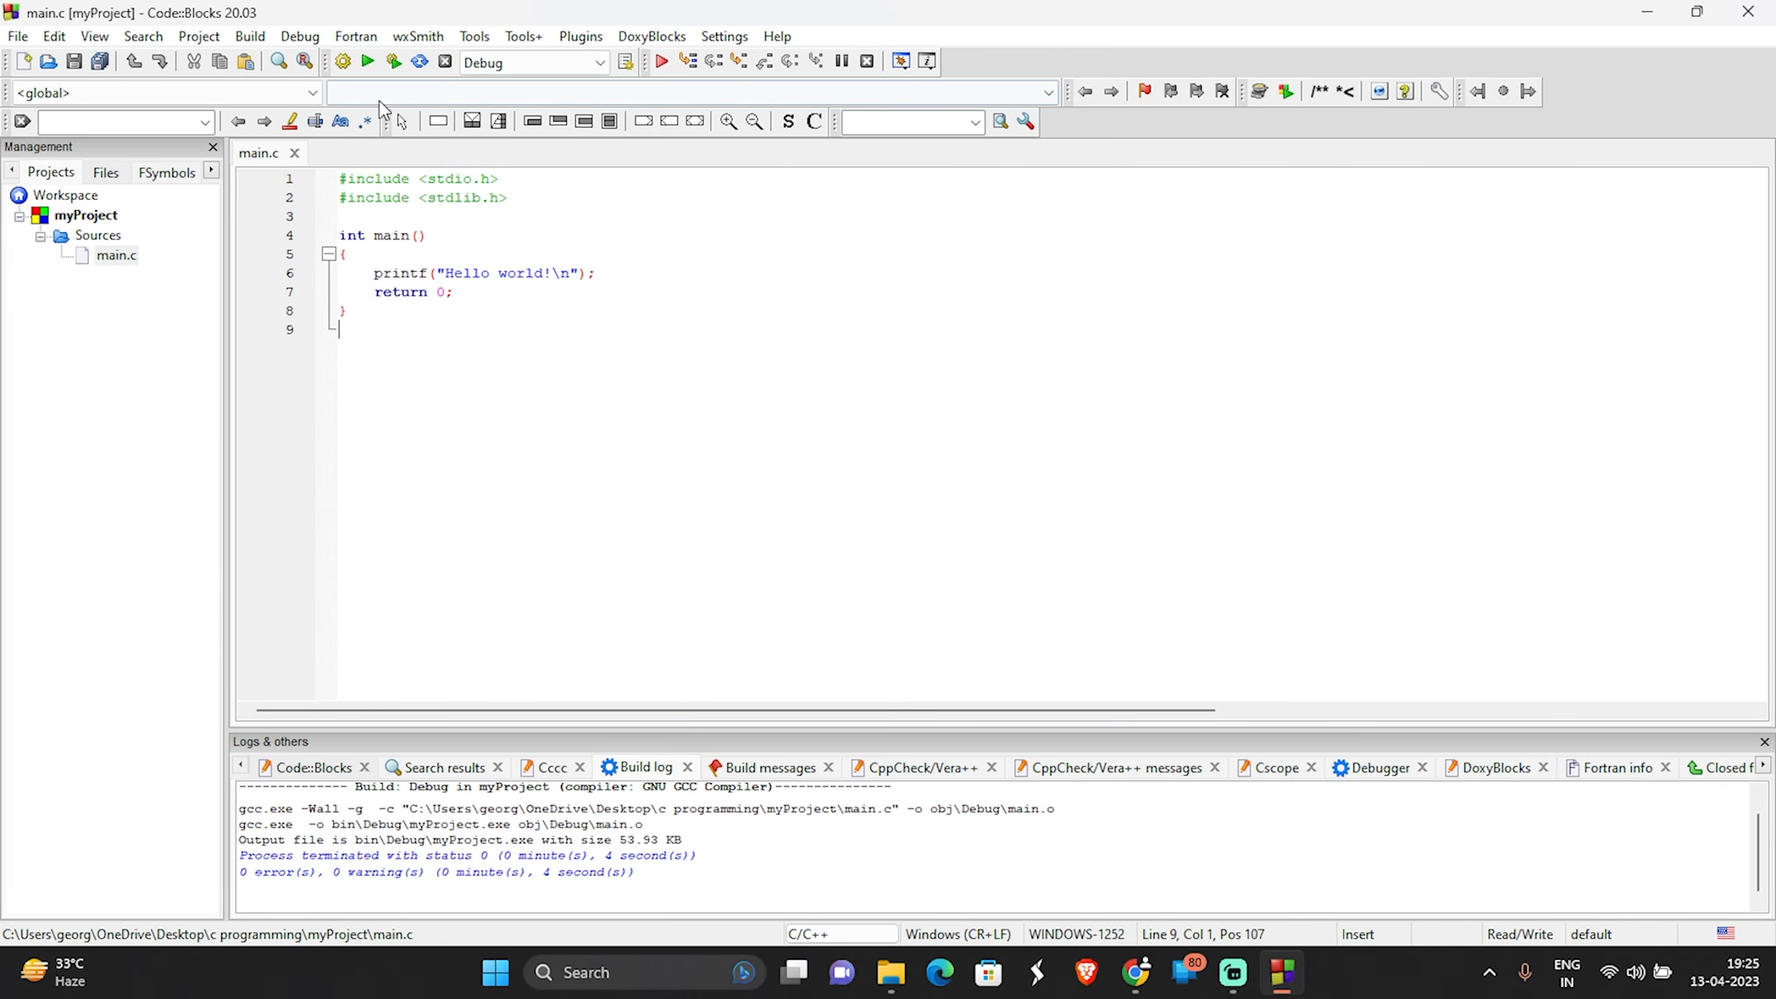
{"action": "left_click", "coordinate": [369, 62]}
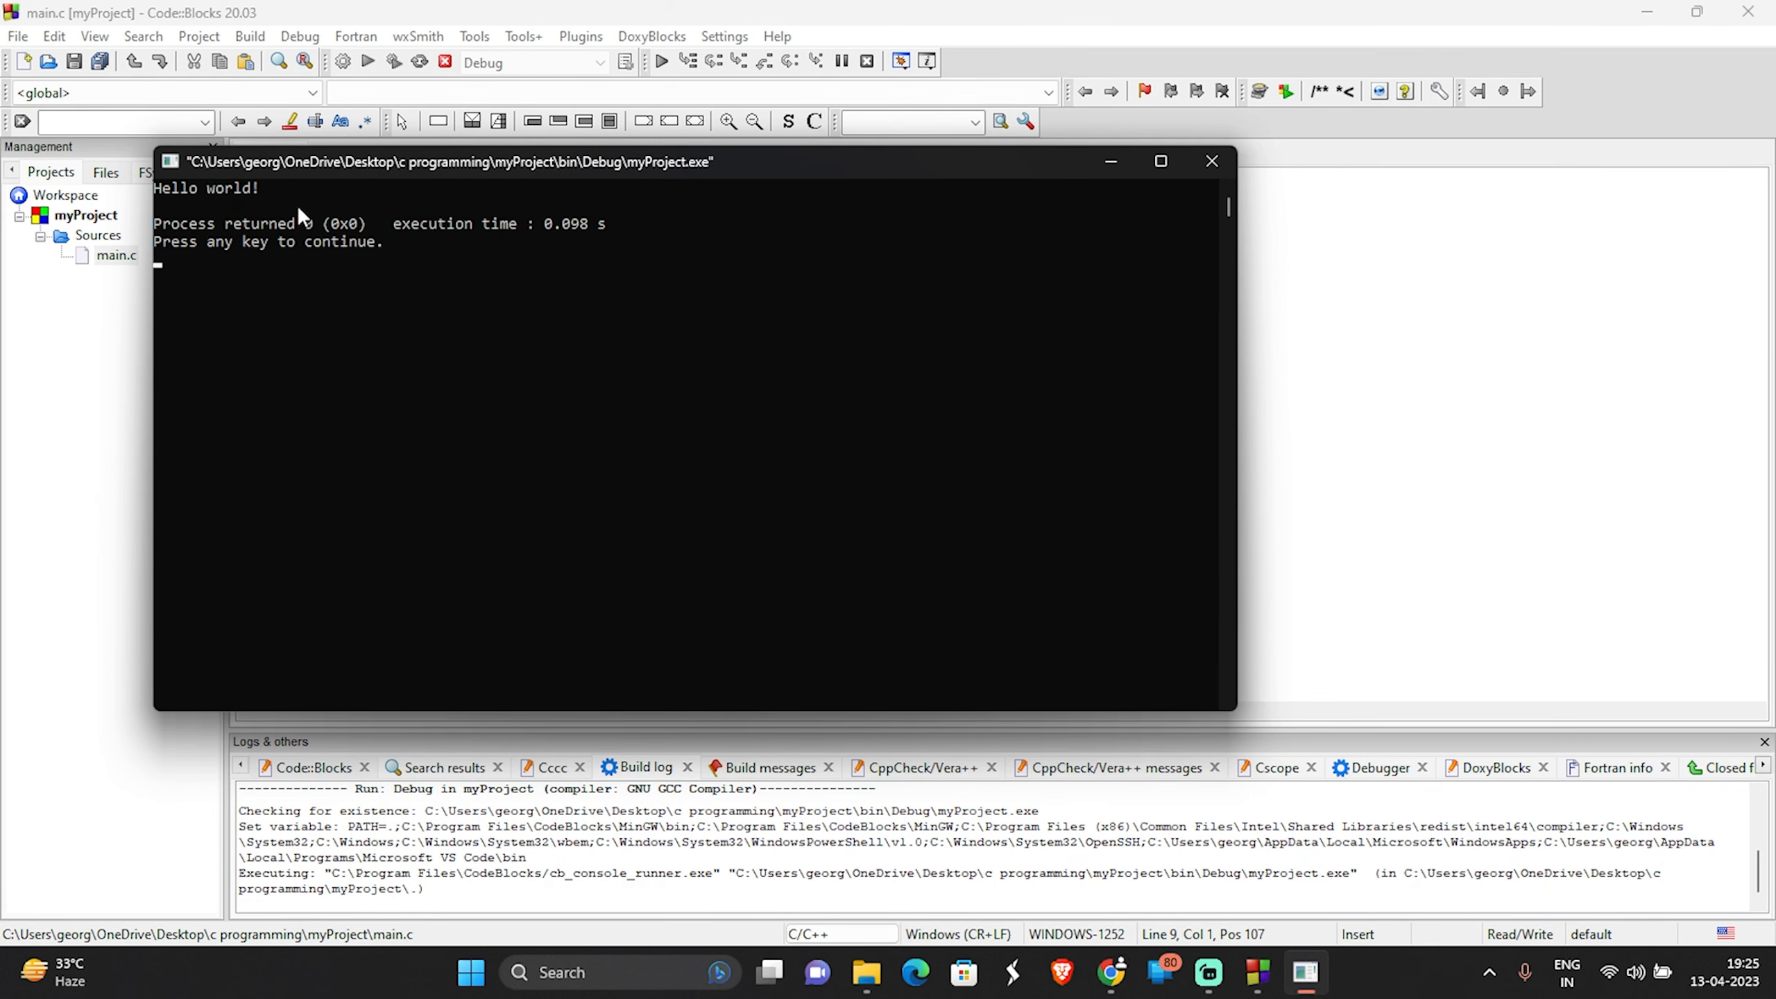
{"action": "key", "text": "Return"}
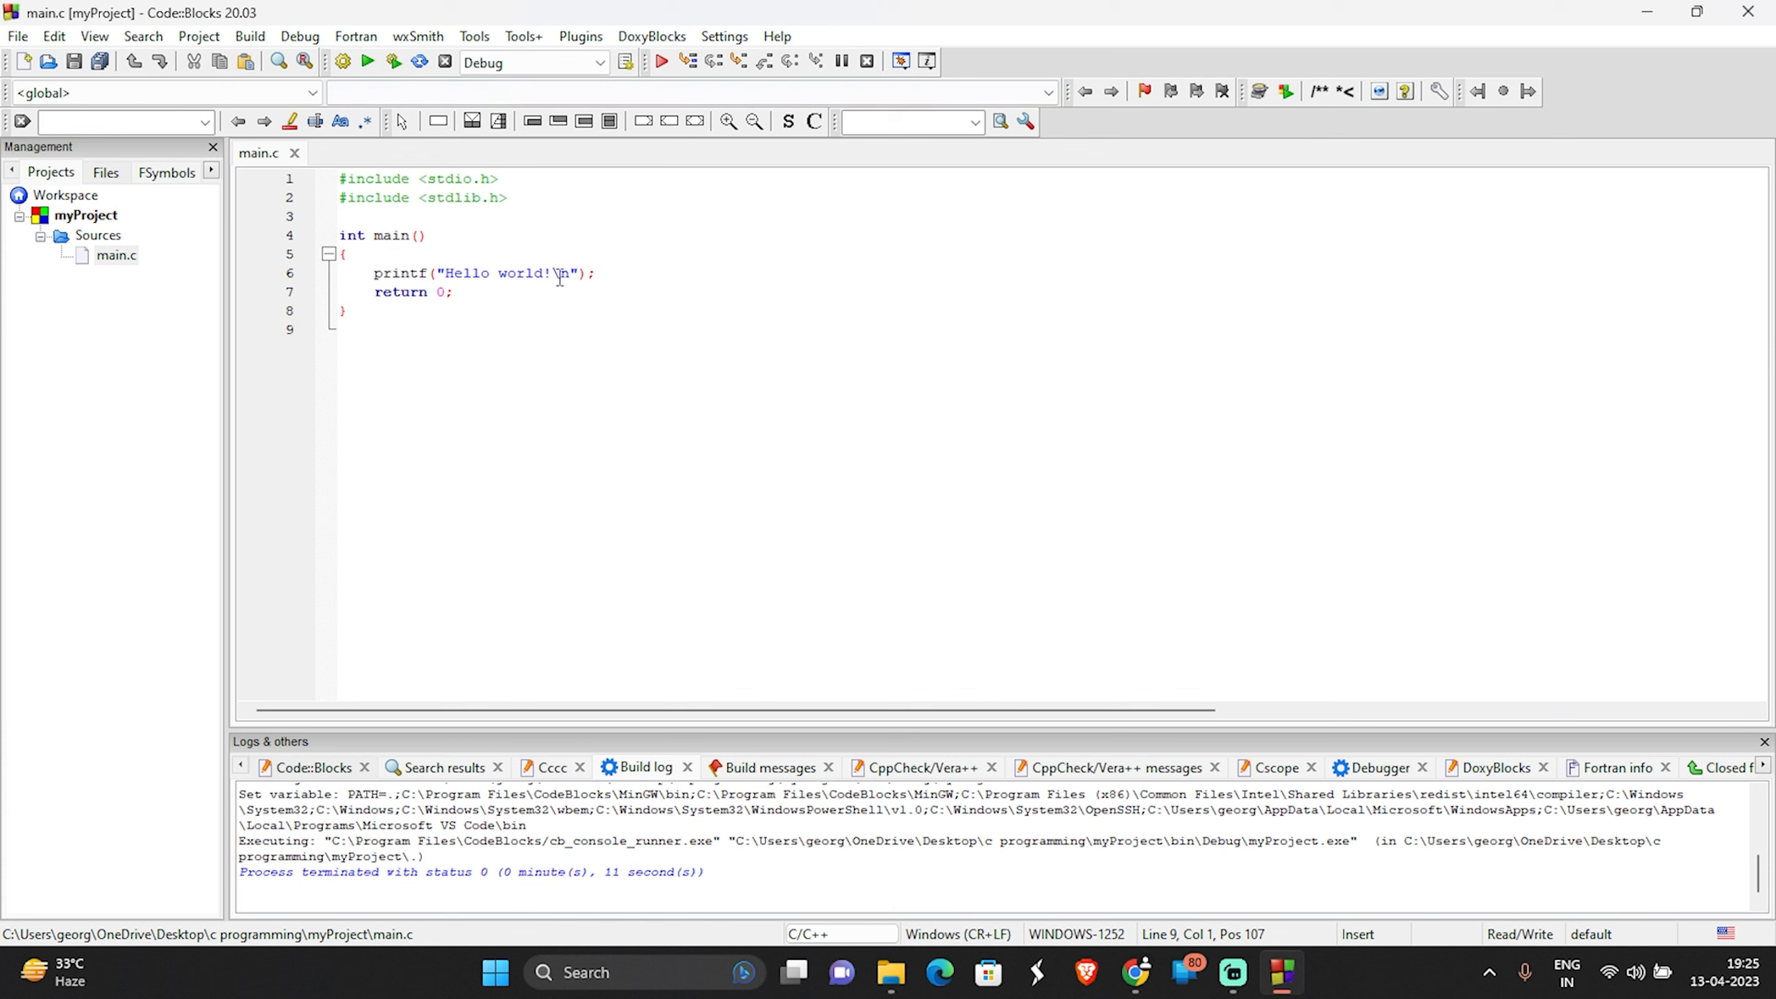
Step: Add the statement printf("c programming"); on a new line below the Hello world statement in main.c
{"action": "left_click", "coordinate": [609, 272]}
{"action": "key", "text": "Return"}
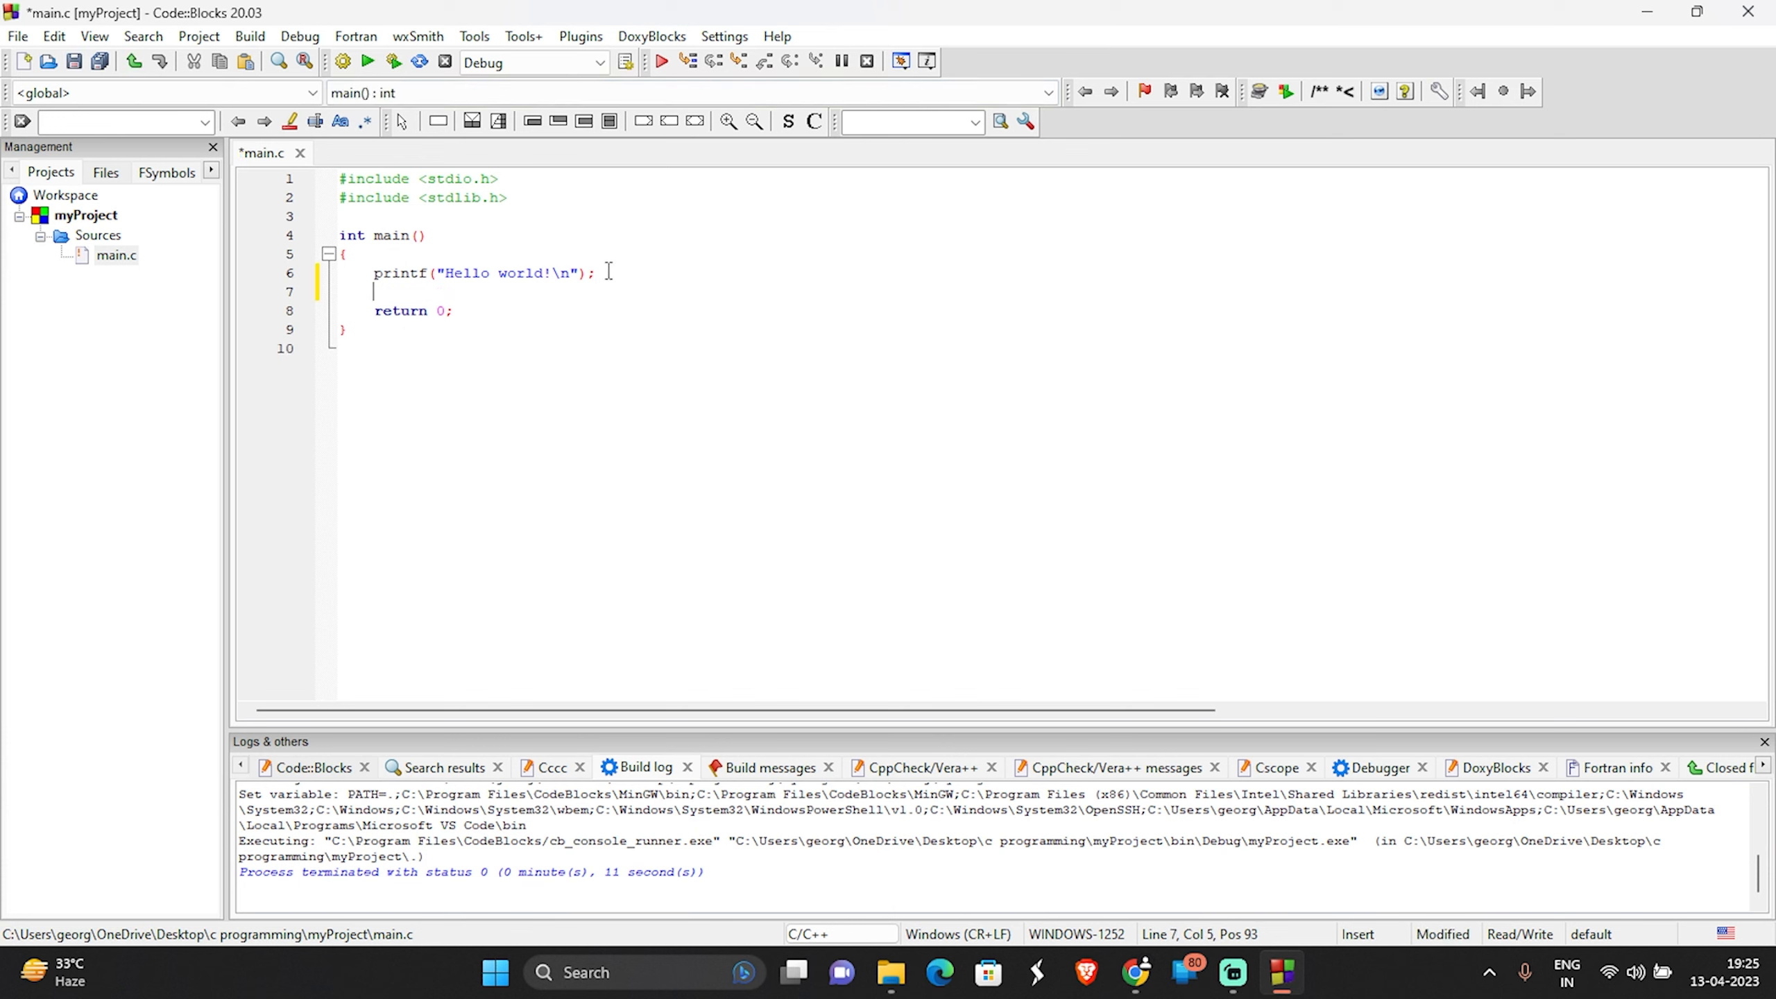
{"action": "type", "text": "pri"}
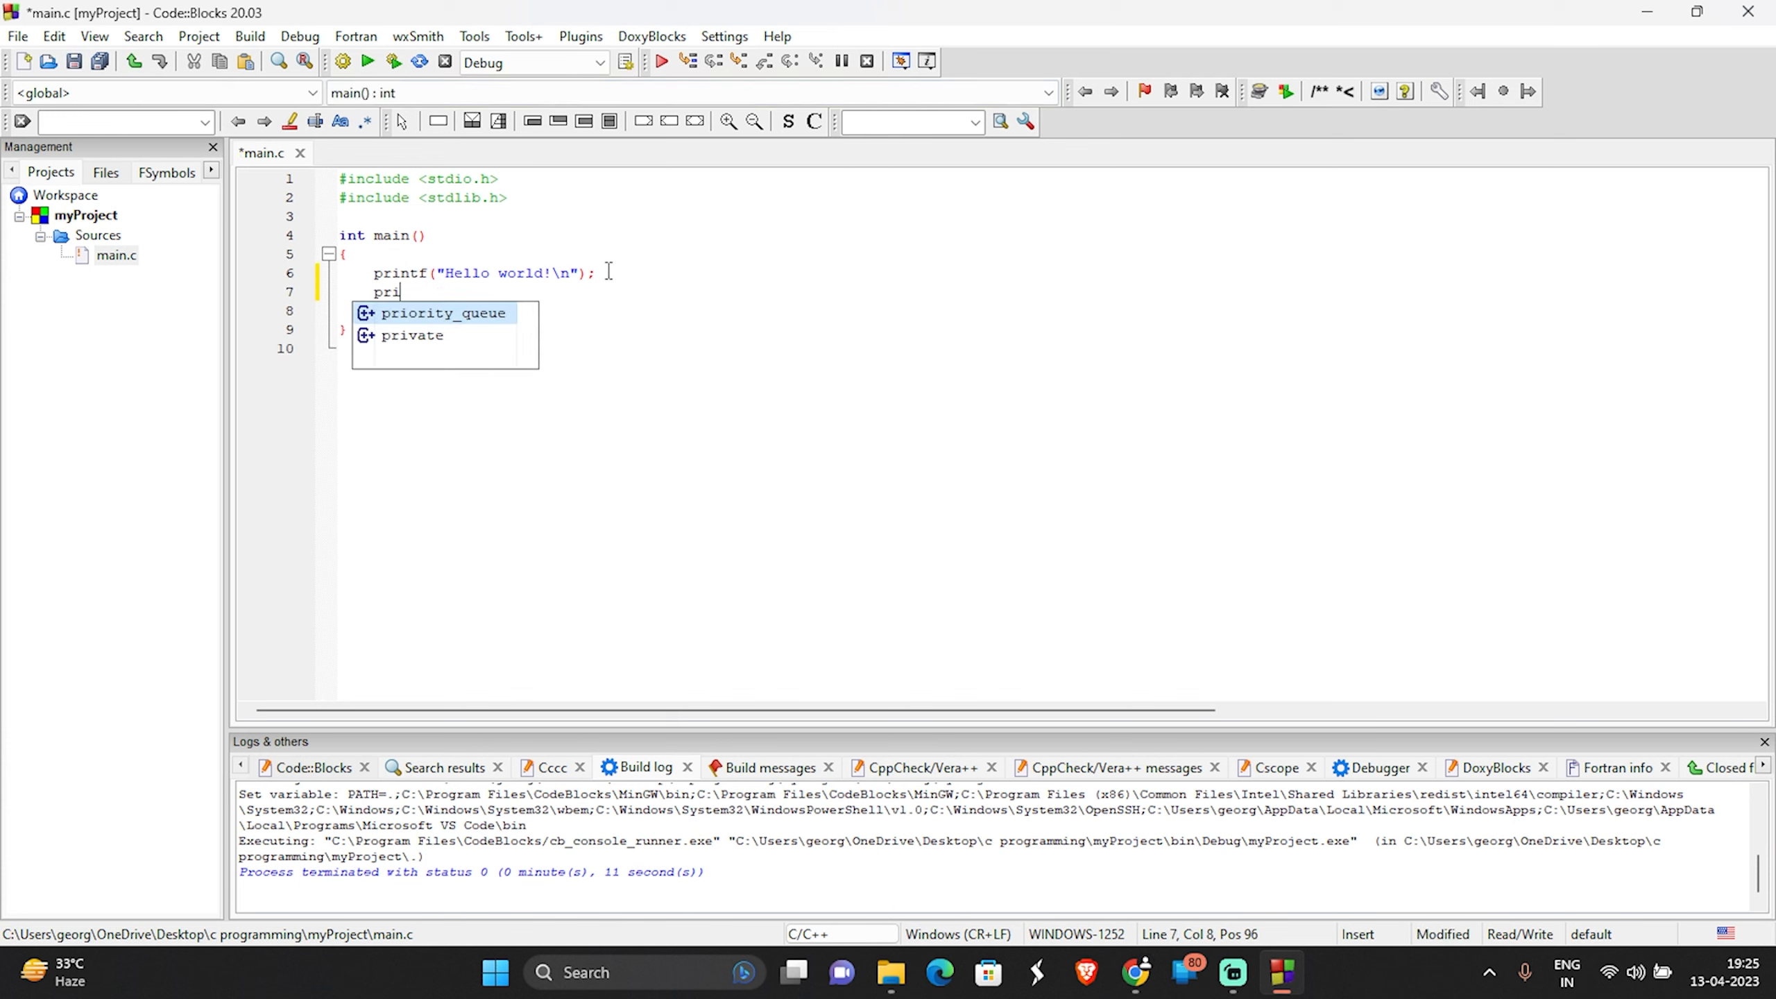
{"action": "type", "text": "ntf"}
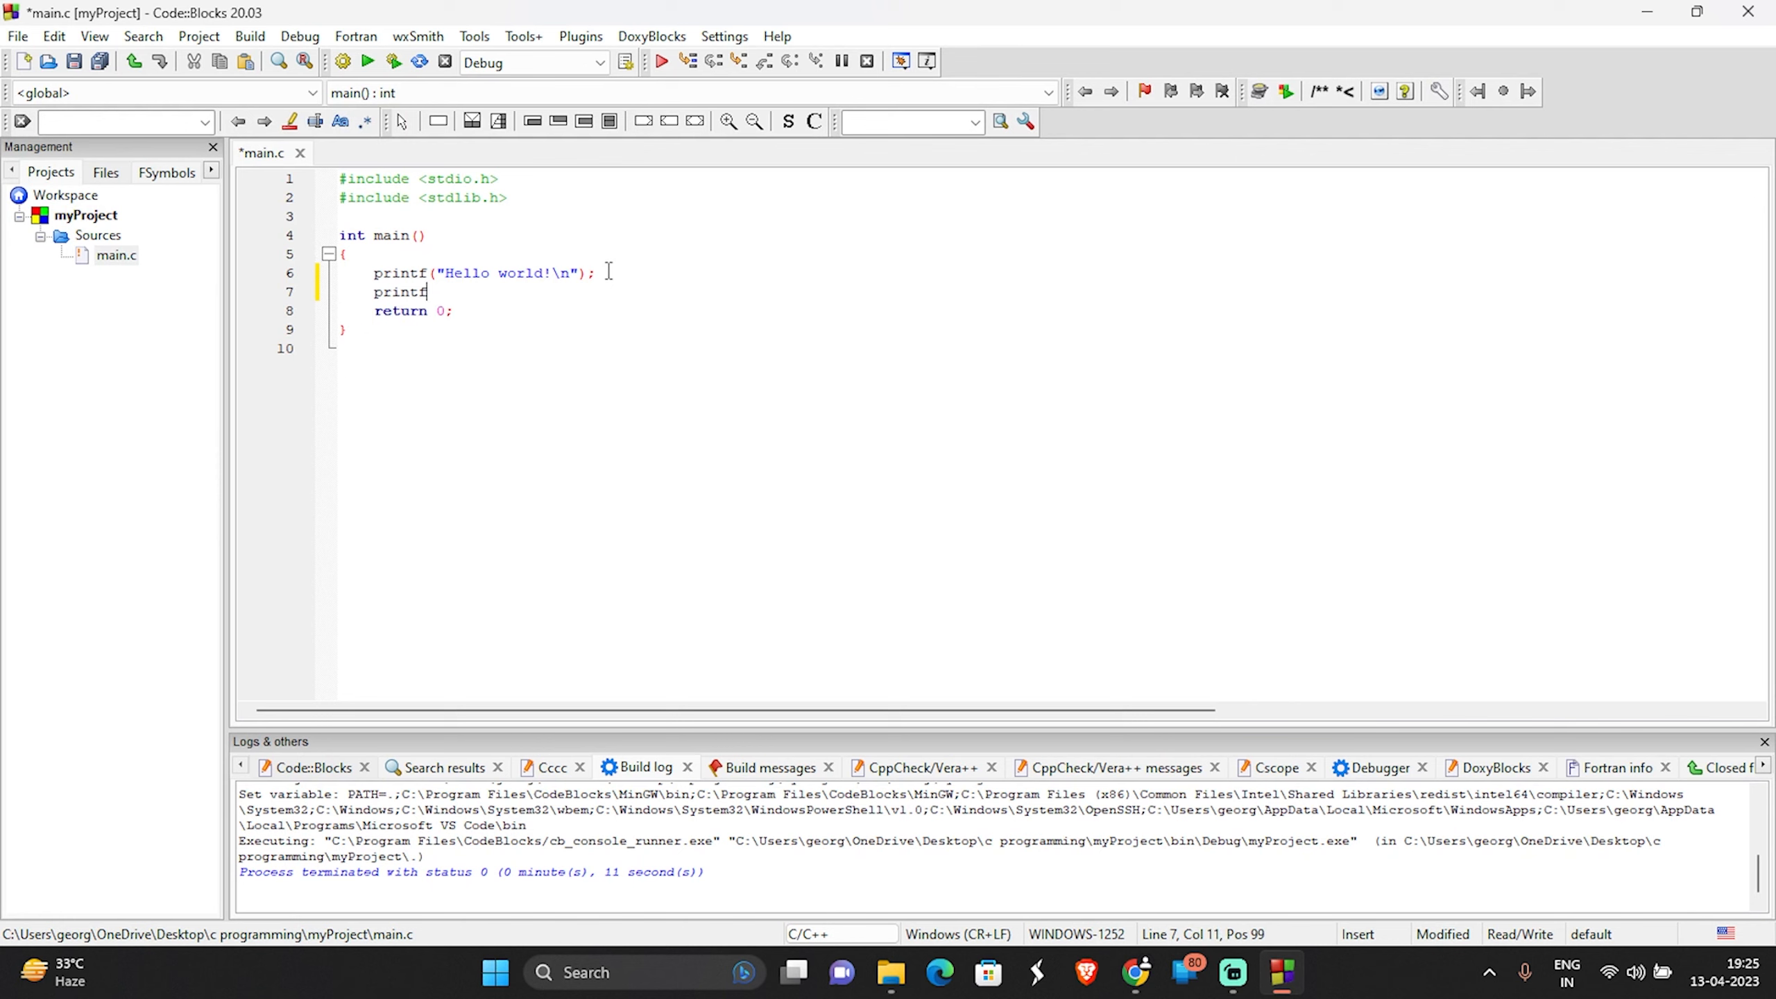
{"action": "type", "text": "(\"c programming"}
{"action": "left_click", "coordinate": [589, 297]}
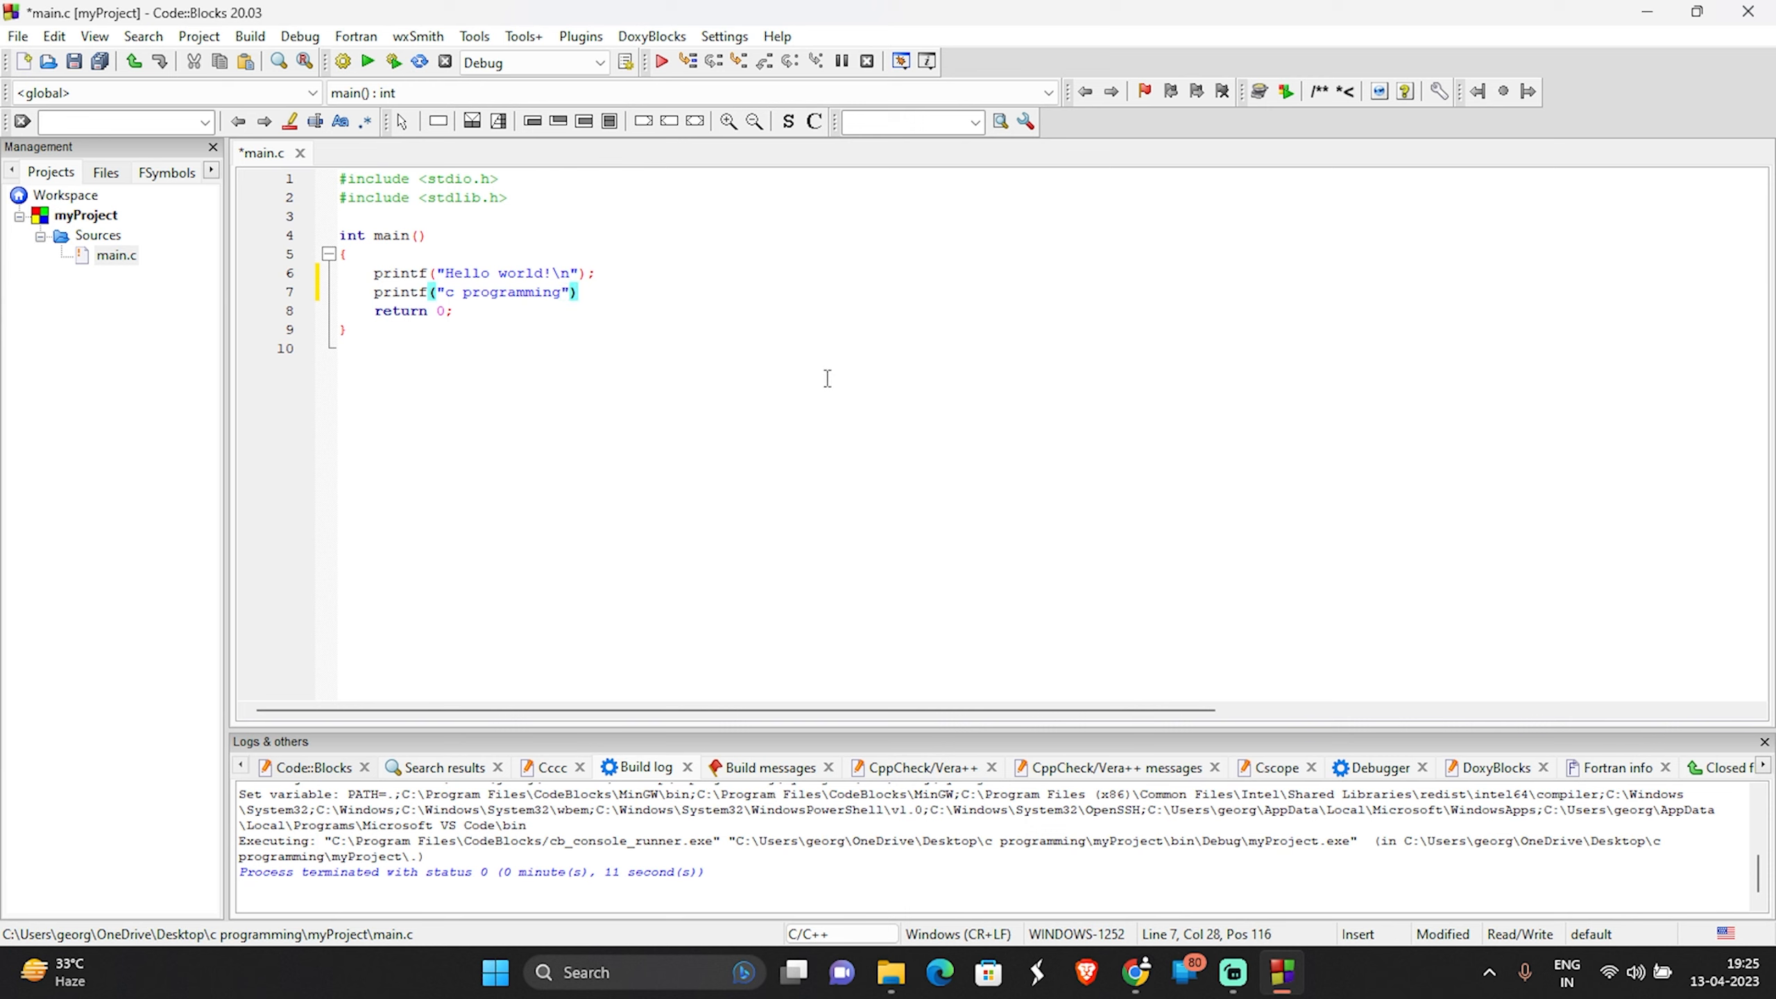
{"action": "type", "text": ";"}
Step: Rebuild the edited project and run it in the console
{"action": "left_click", "coordinate": [345, 62]}
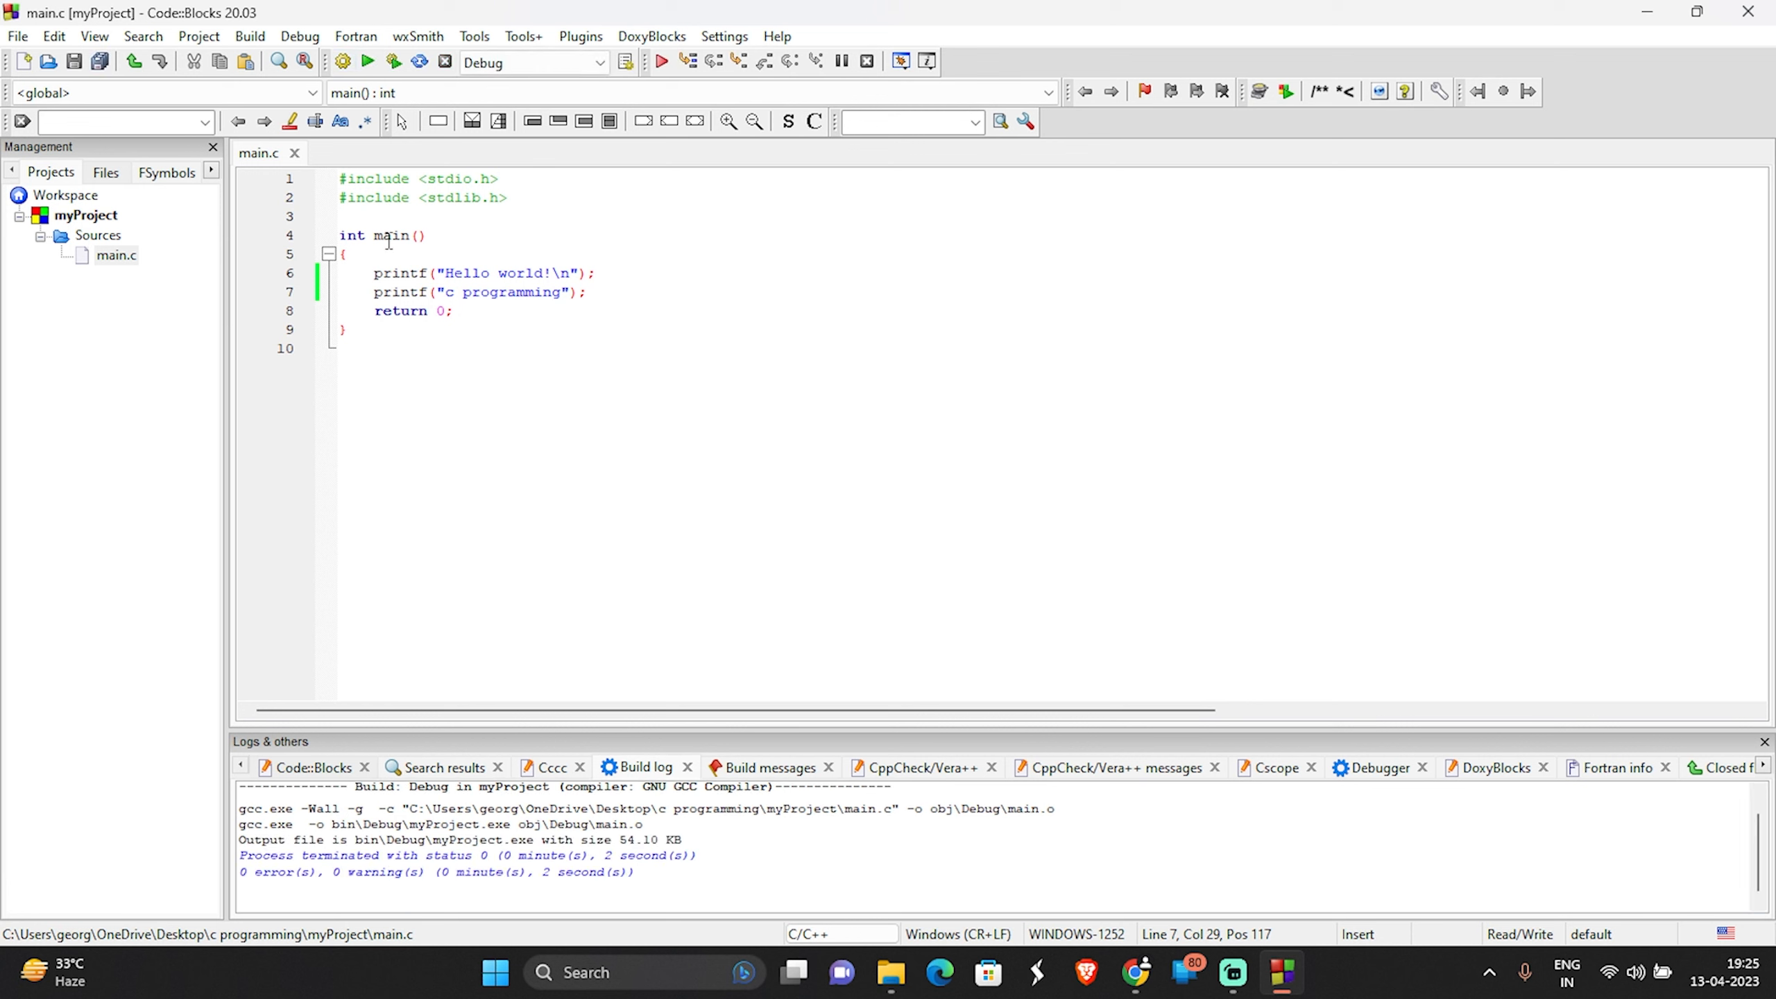
{"action": "left_click", "coordinate": [368, 62]}
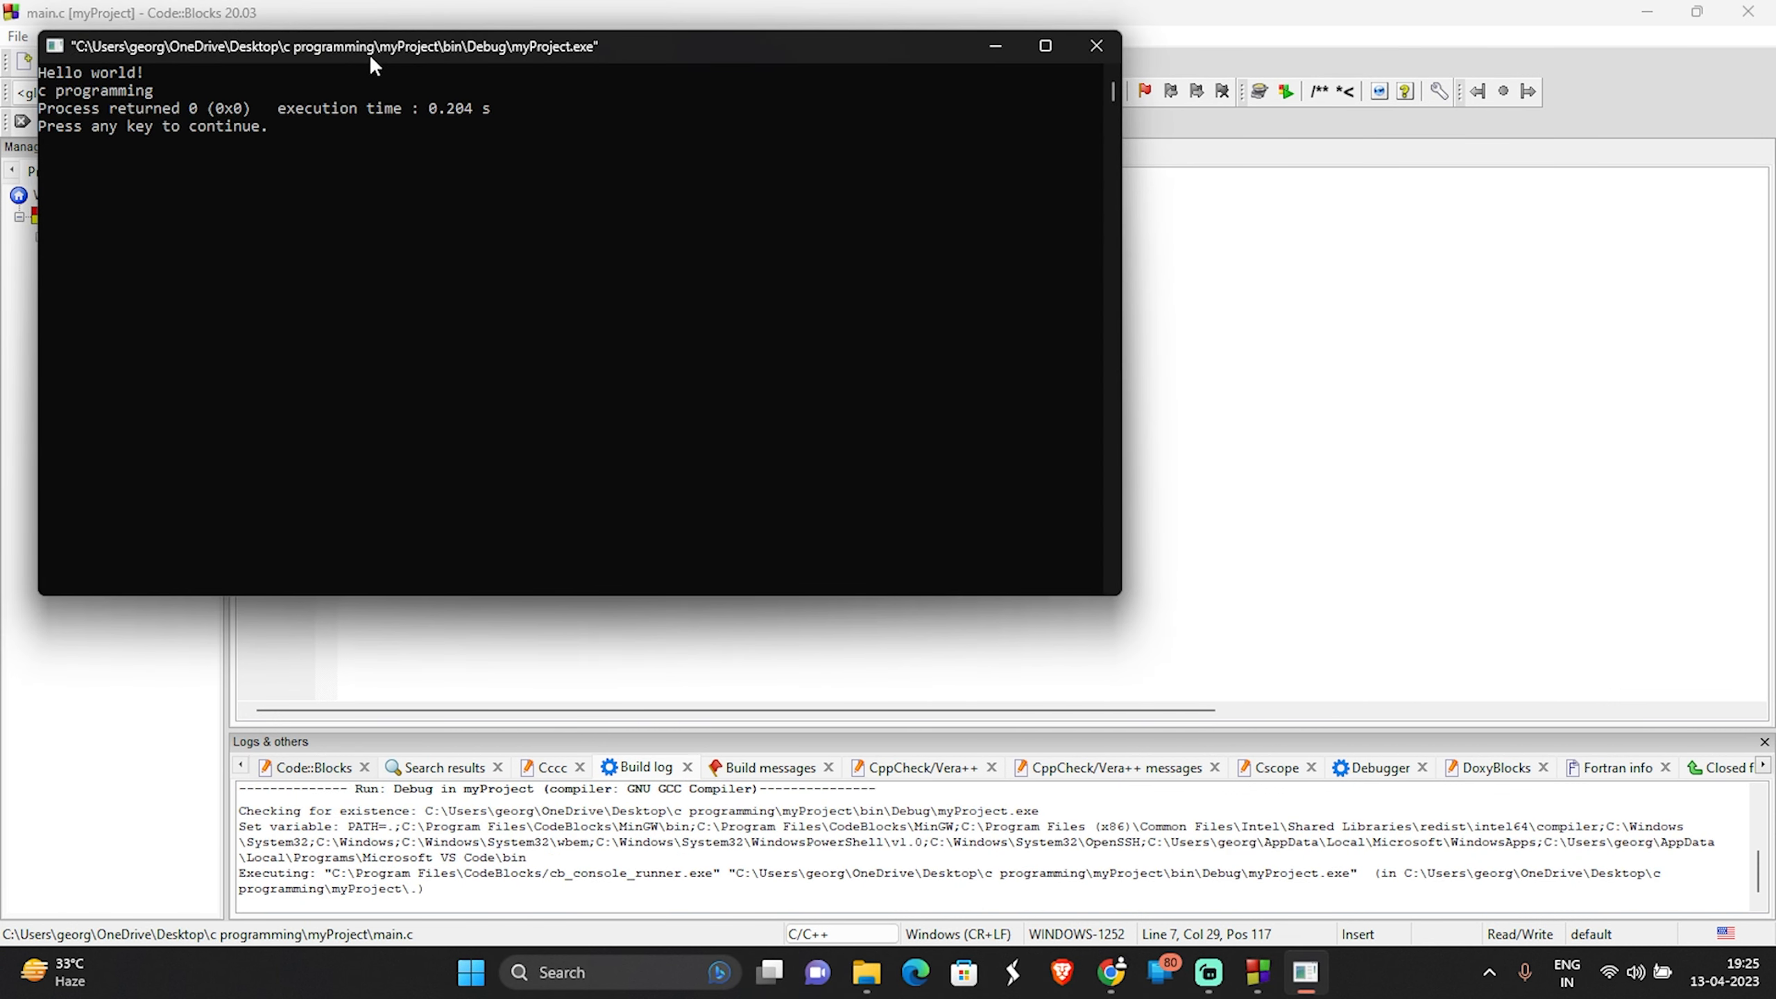